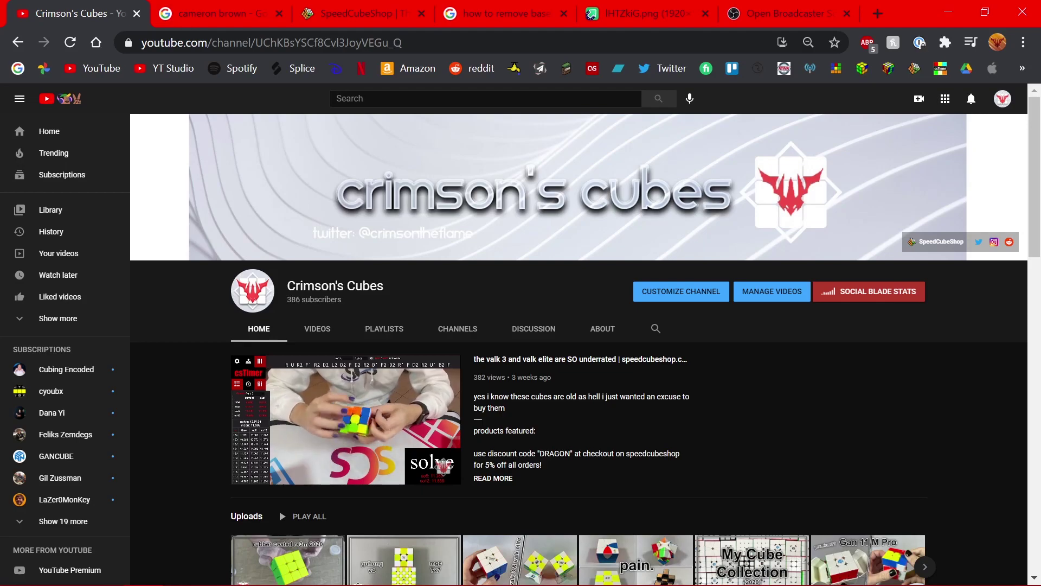
# Step: Open the OBS Studio website and examine the OBS Studio heading with its latest releases
pyautogui.moveTo(320, 454)
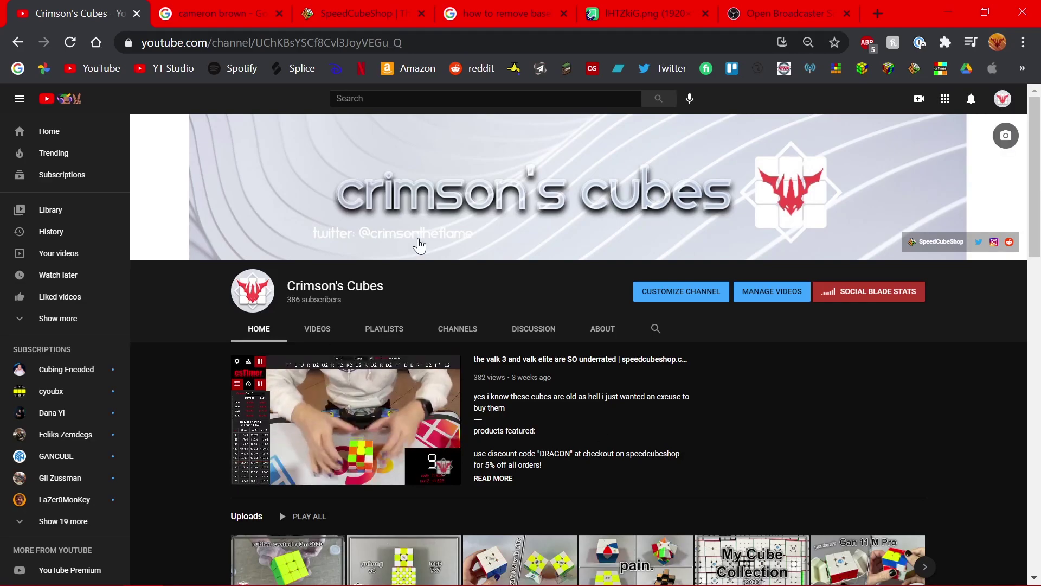
pyautogui.click(784, 14)
pyautogui.moveTo(725, 287); pyautogui.dragTo(304, 288)
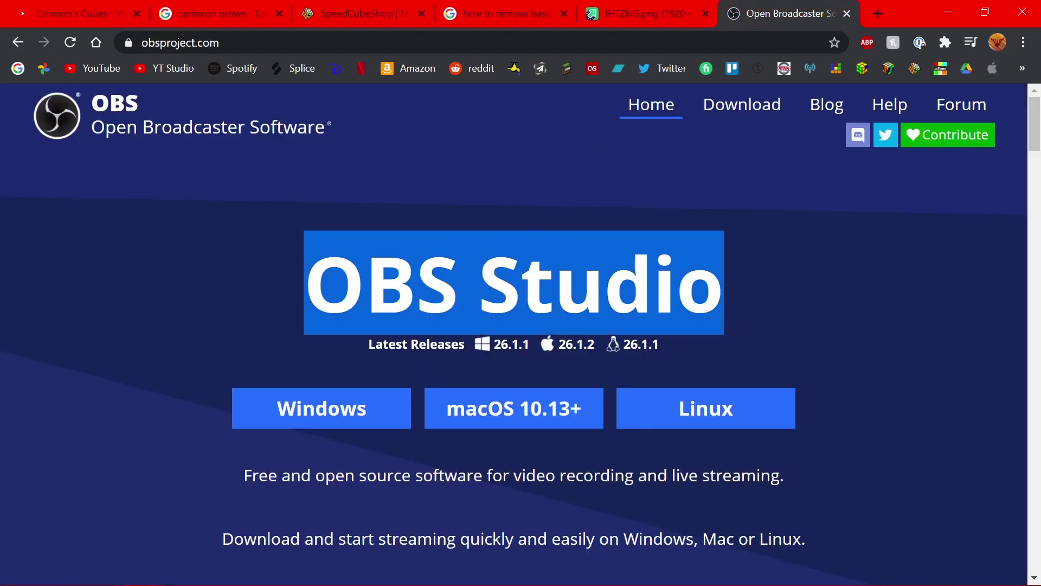
pyautogui.click(604, 285)
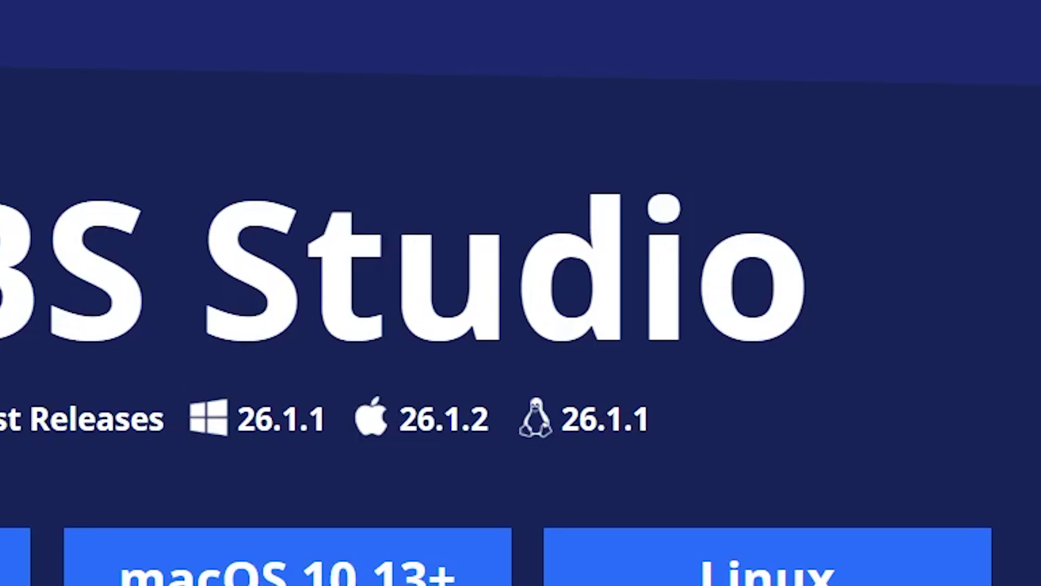
pyautogui.click(653, 278)
pyautogui.click(725, 278)
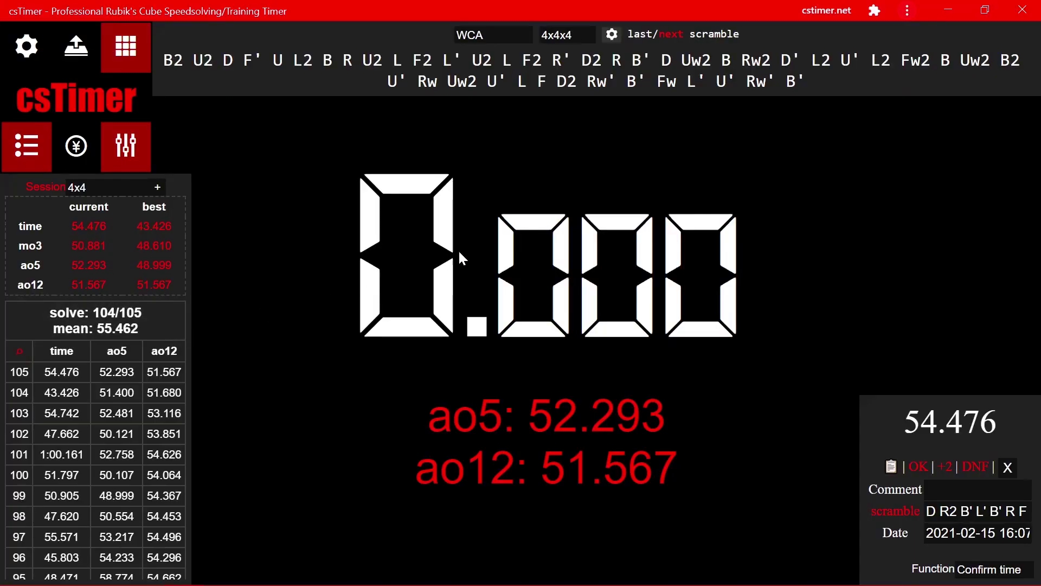
# Step: Switch to the empty OBS window and add a new scene named "cstriemr overbgklauy"
pyautogui.moveTo(102, 574)
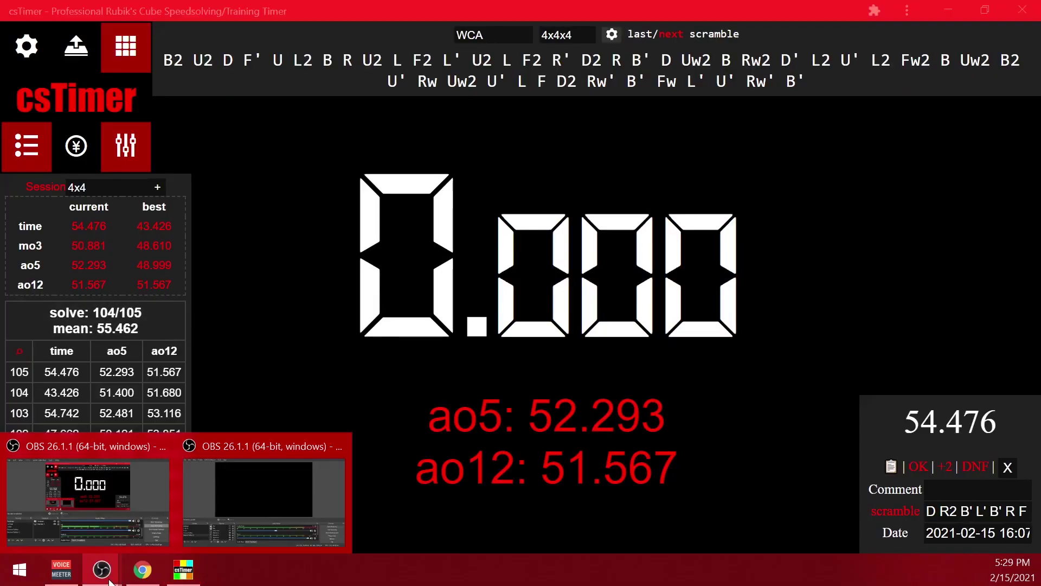
pyautogui.click(234, 490)
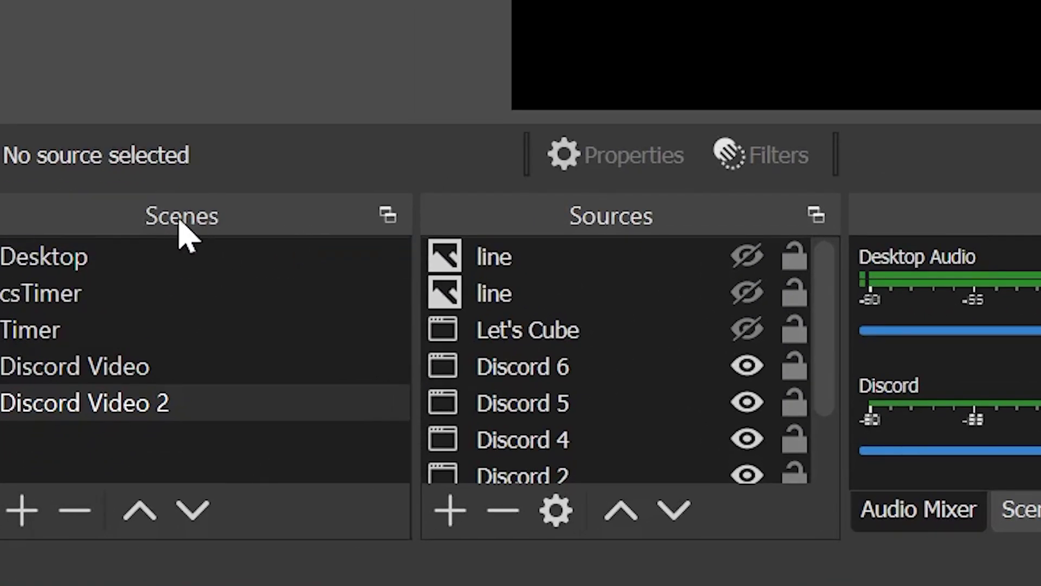
pyautogui.click(28, 514)
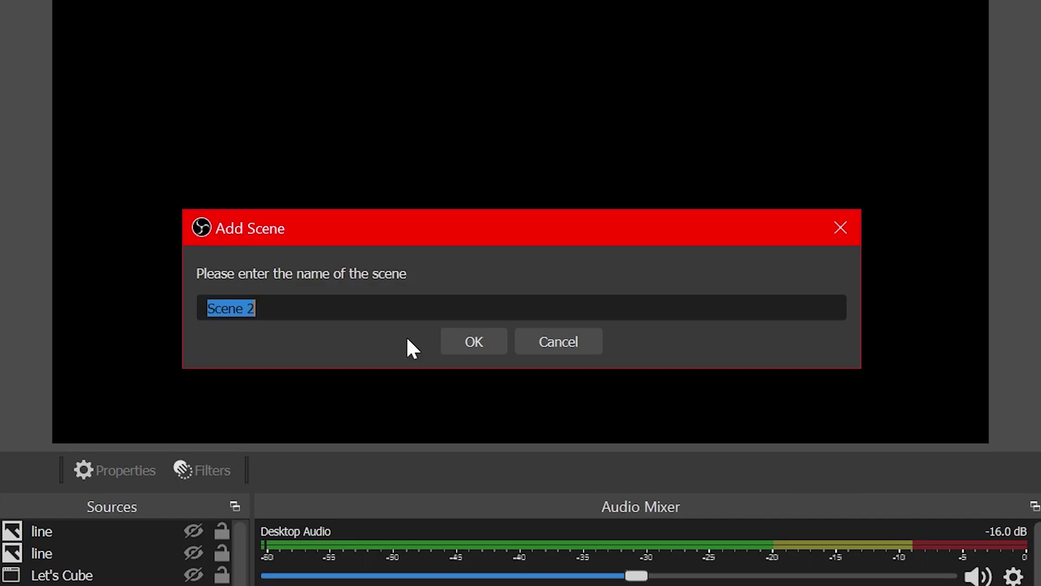
pyautogui.write('cstriemr overbgklauy')
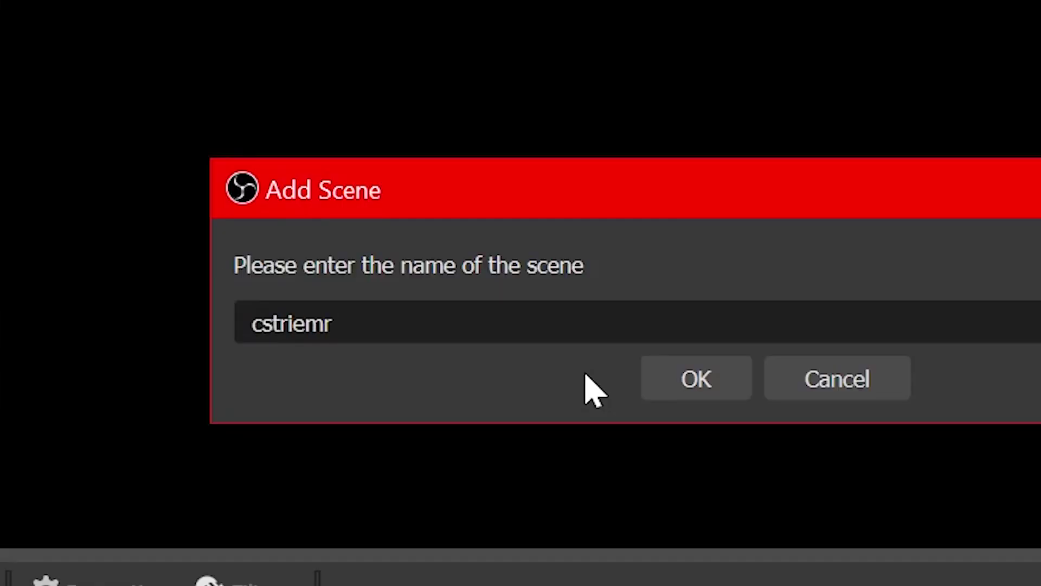
pyautogui.press('Return')
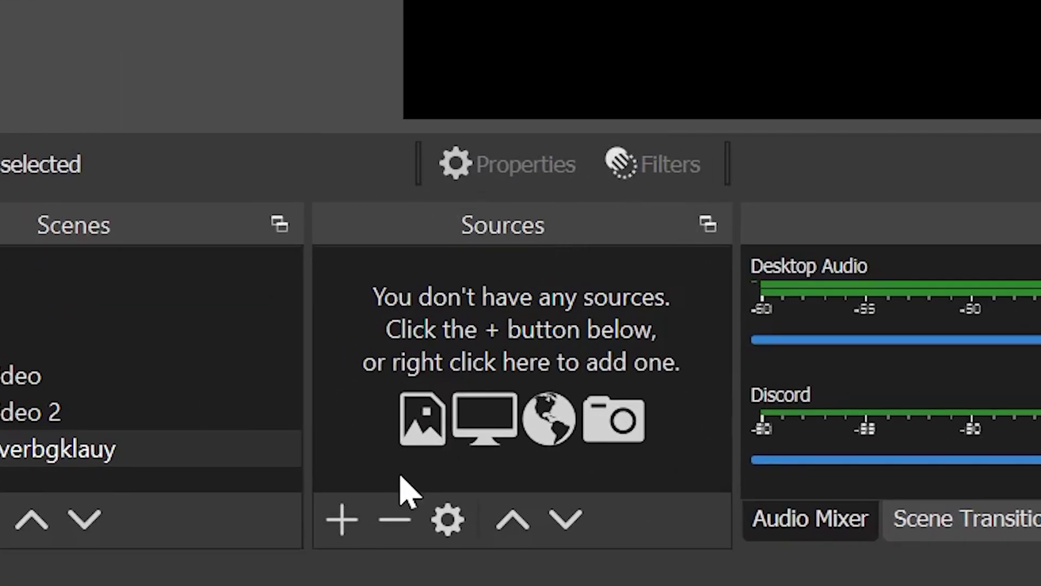
# Step: Add a new Window Capture source for the csTimer window with Capture Cursor turned off
pyautogui.click(342, 519)
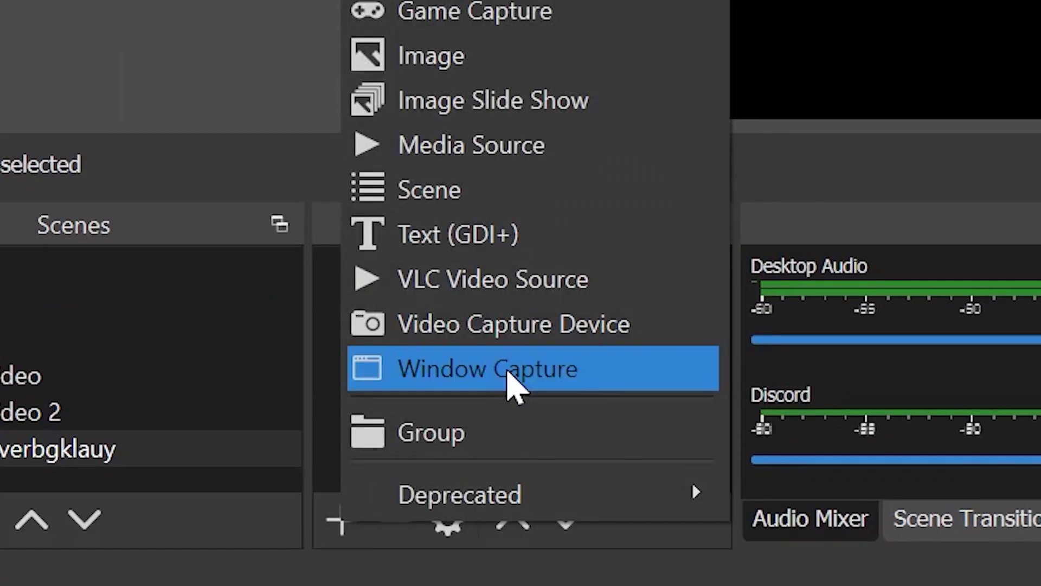
pyautogui.click(507, 366)
pyautogui.click(597, 474)
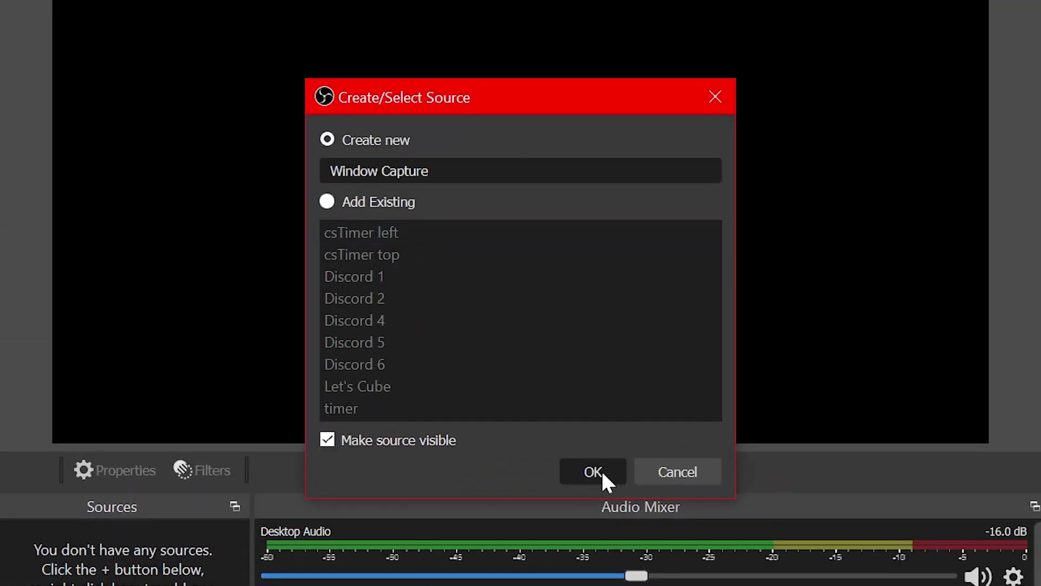
pyautogui.click(347, 460)
pyautogui.click(308, 289)
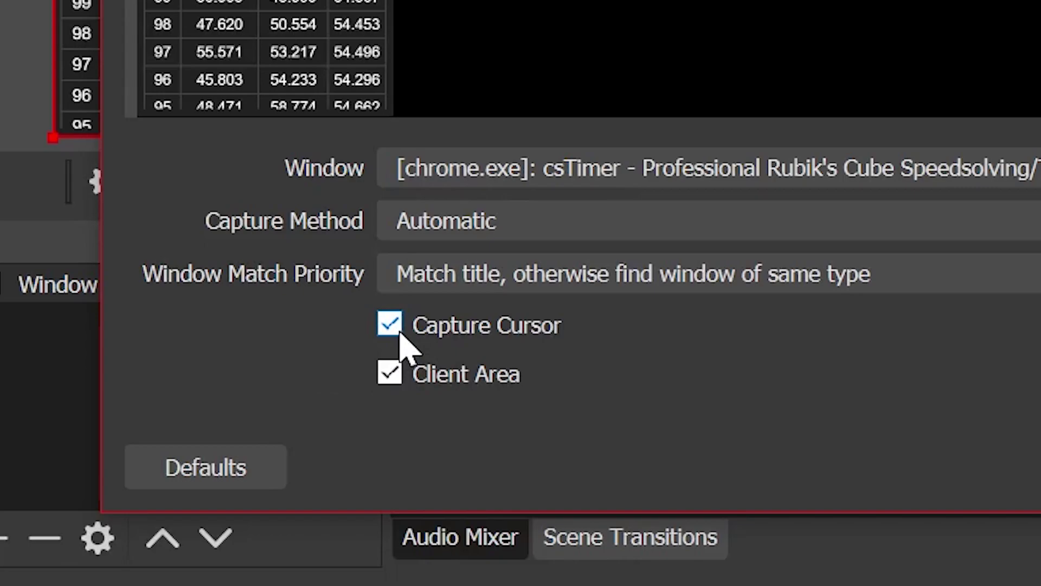
pyautogui.click(400, 332)
pyautogui.click(1033, 493)
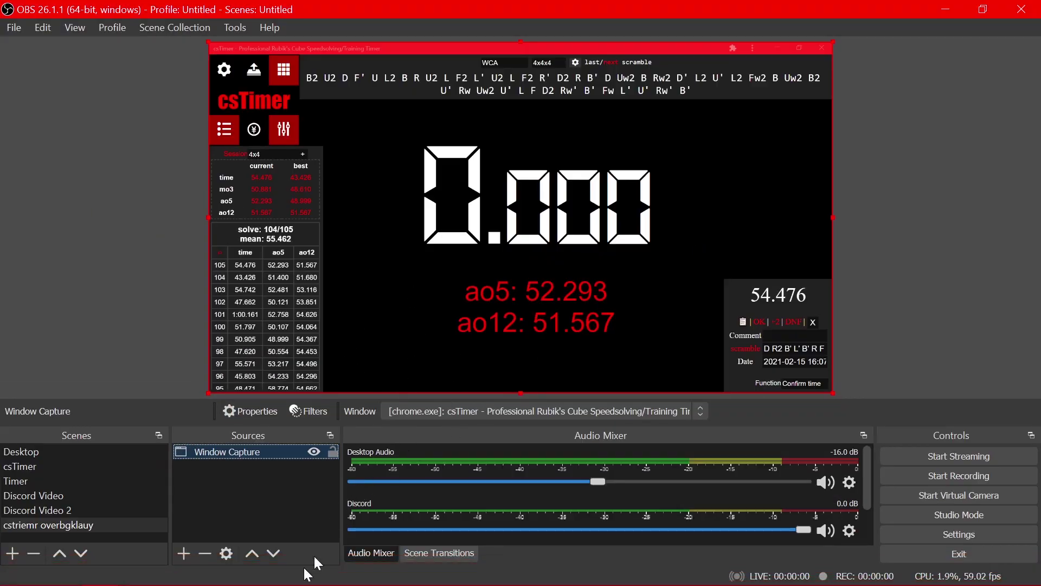
# Step: Copy the Window Capture source and paste it as an independent duplicate in the same scene
pyautogui.click(185, 574)
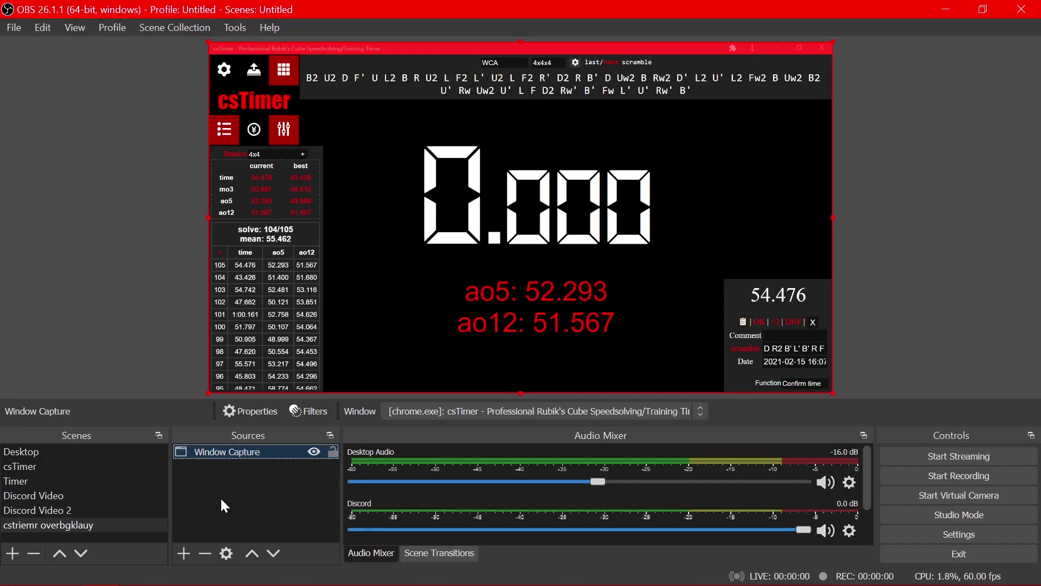
pyautogui.click(276, 490)
pyautogui.click(263, 452)
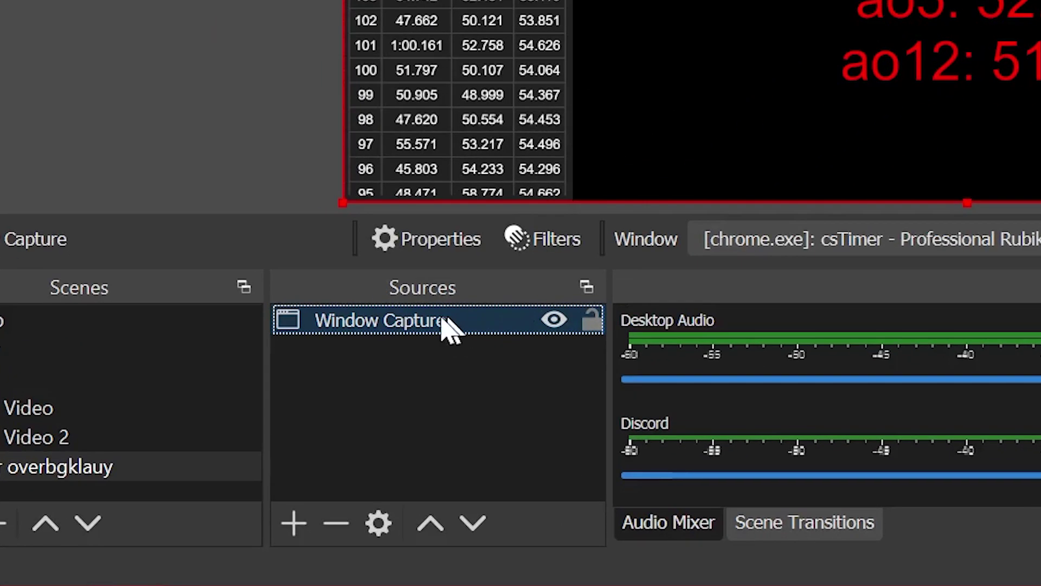
pyautogui.rightClick(420, 330)
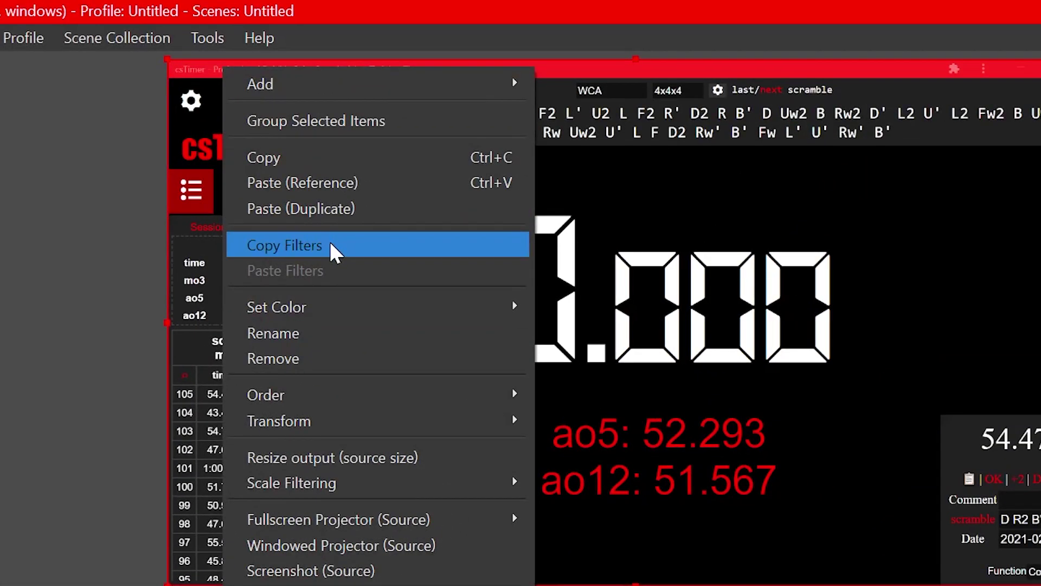
pyautogui.click(334, 169)
pyautogui.rightClick(239, 458)
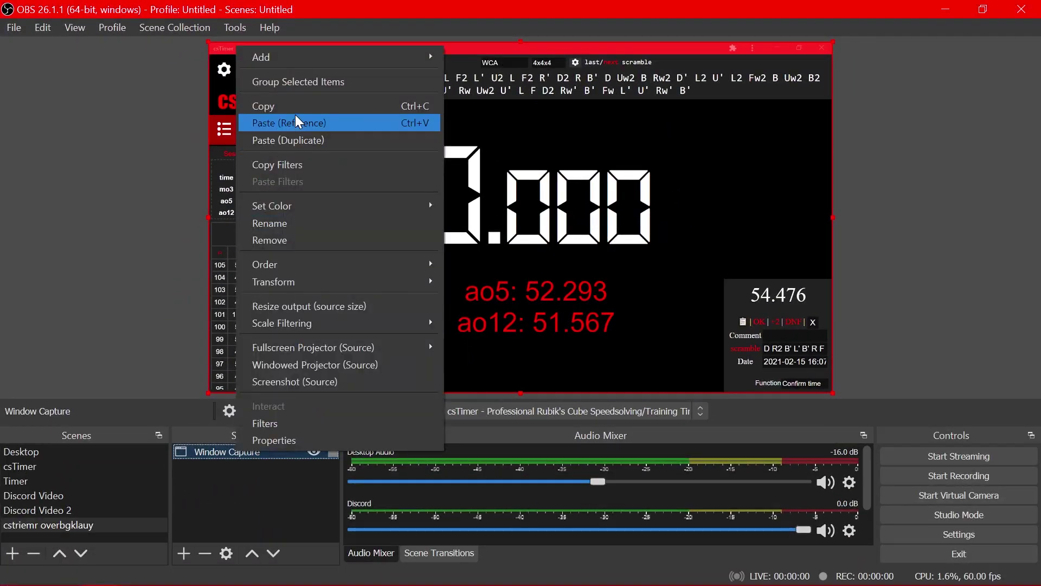
pyautogui.click(293, 137)
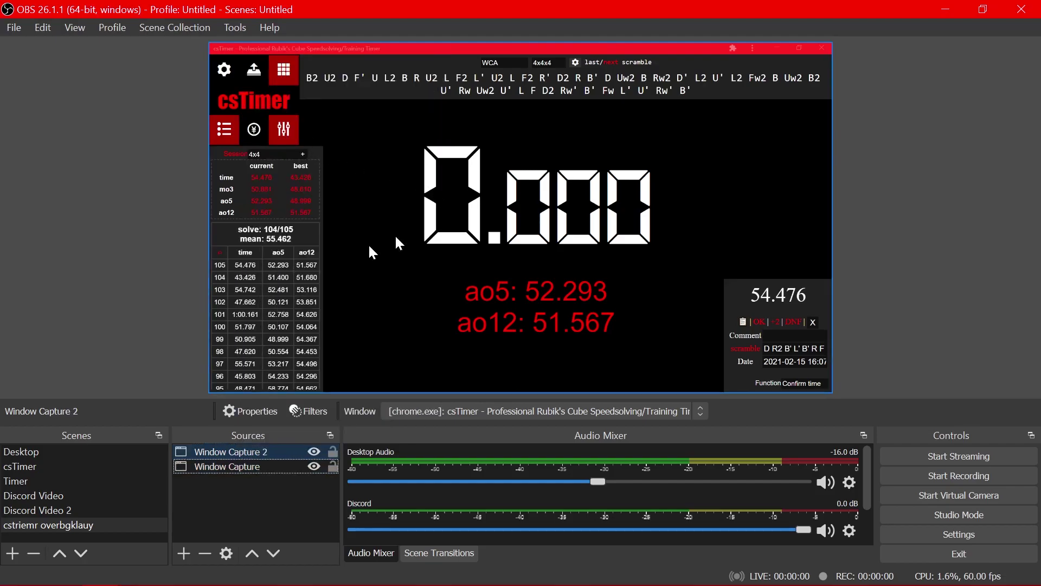
# Step: Paste a second independent duplicate of the csTimer window capture into the scene
pyautogui.click(248, 467)
pyautogui.rightClick(251, 457)
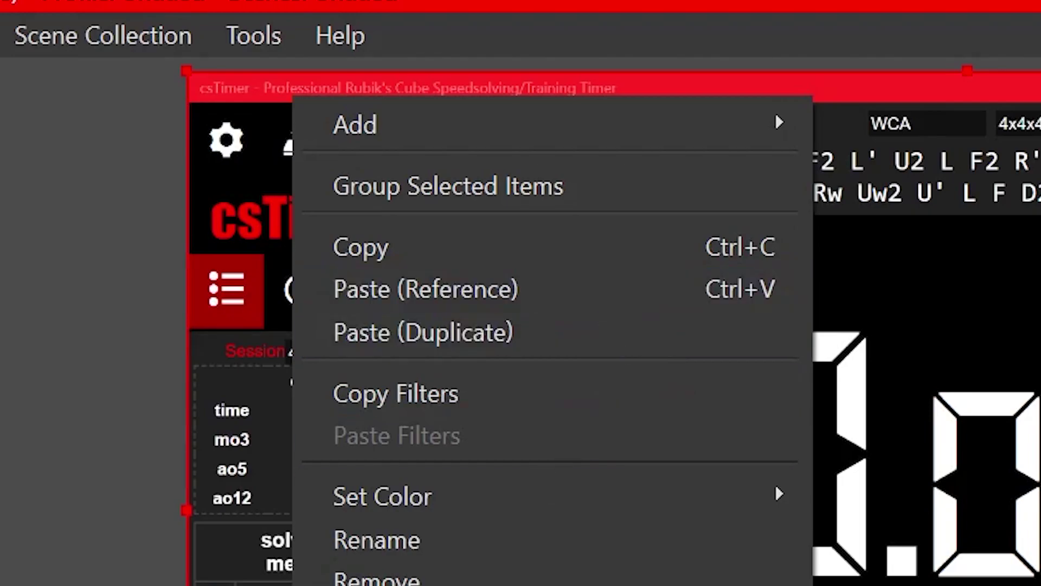
pyautogui.press('Escape')
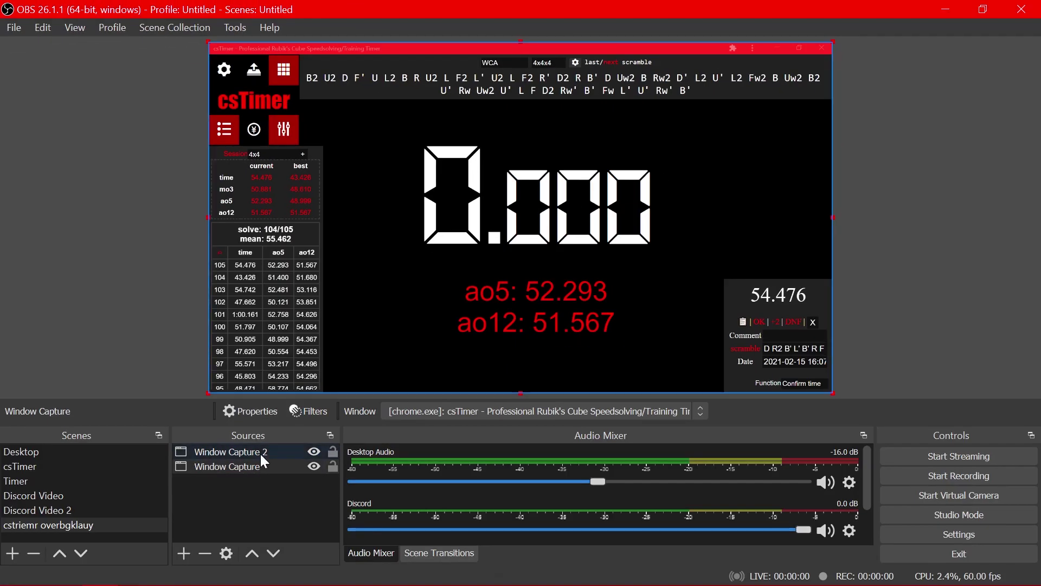
pyautogui.click(261, 455)
pyautogui.rightClick(255, 458)
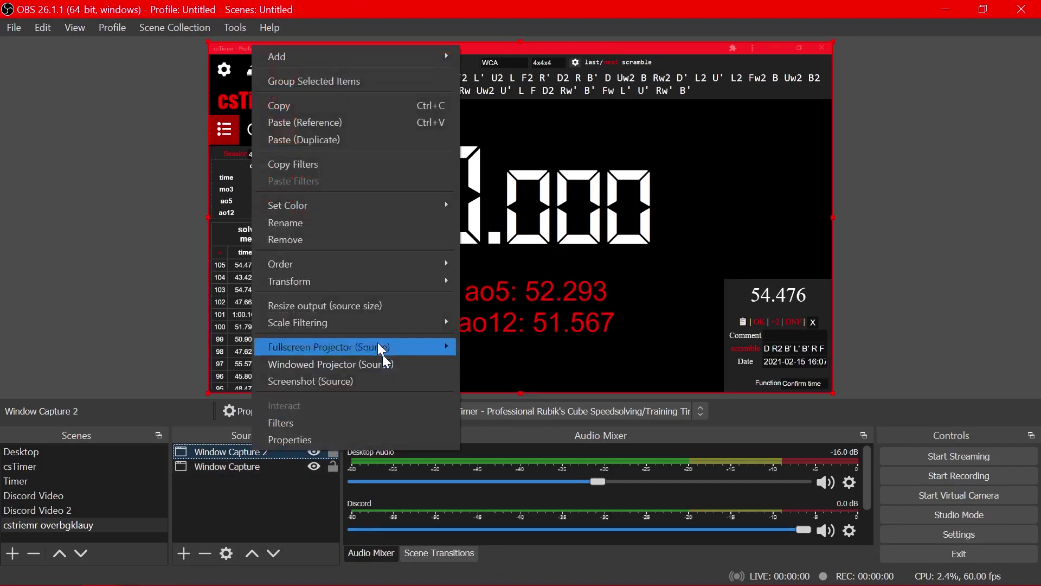
pyautogui.click(344, 140)
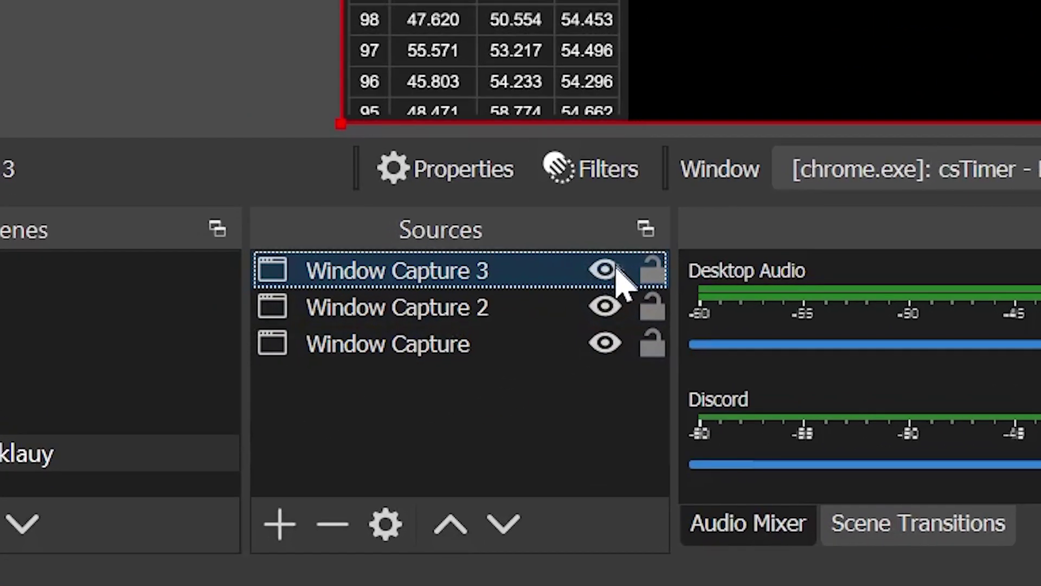
# Step: Hide the two duplicate sources, Window Capture 3 and Window Capture 2
pyautogui.click(314, 452)
pyautogui.click(314, 467)
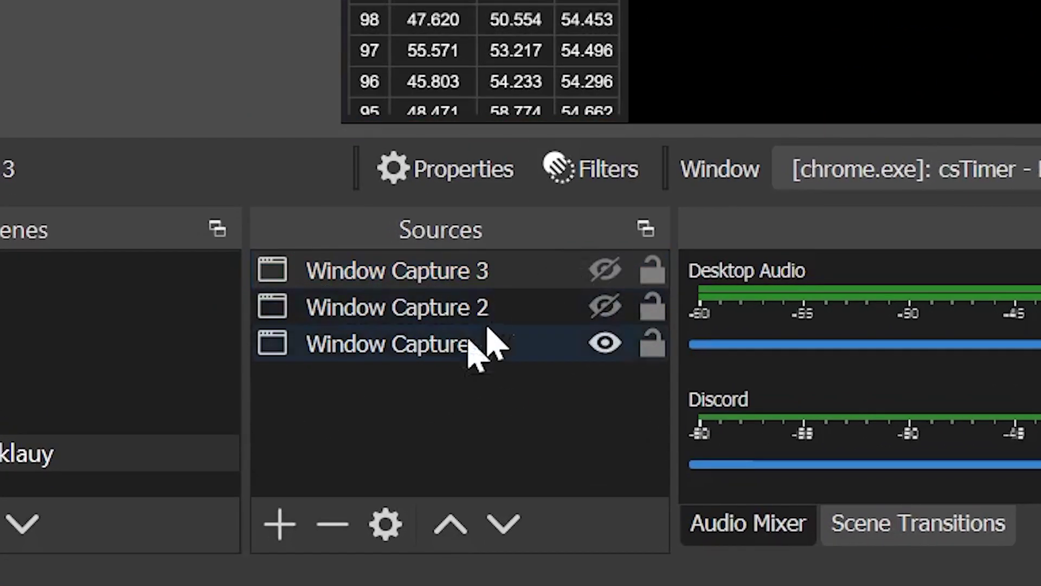
pyautogui.click(605, 269)
pyautogui.click(608, 307)
pyautogui.click(608, 307)
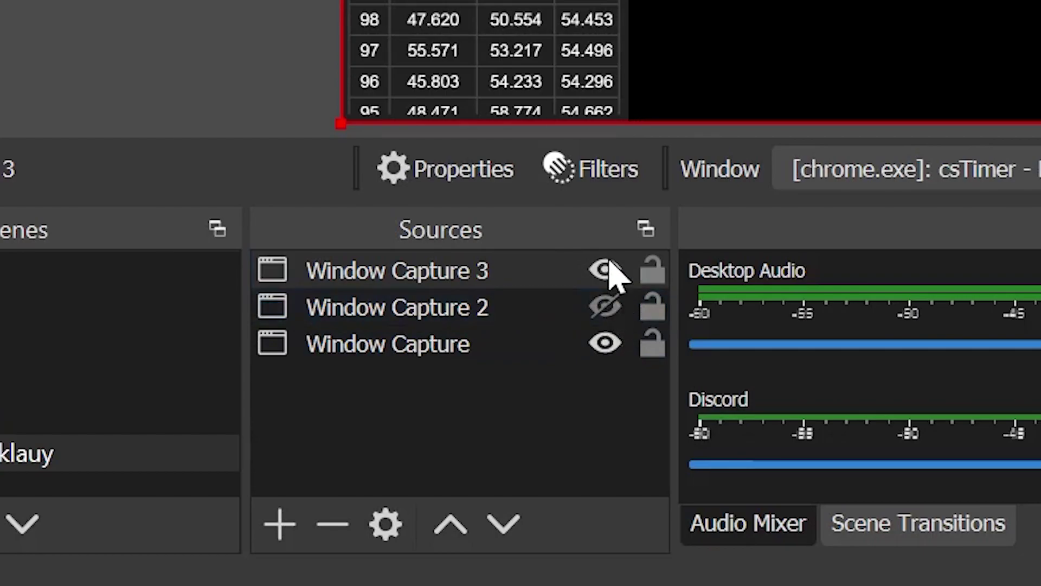
pyautogui.click(607, 271)
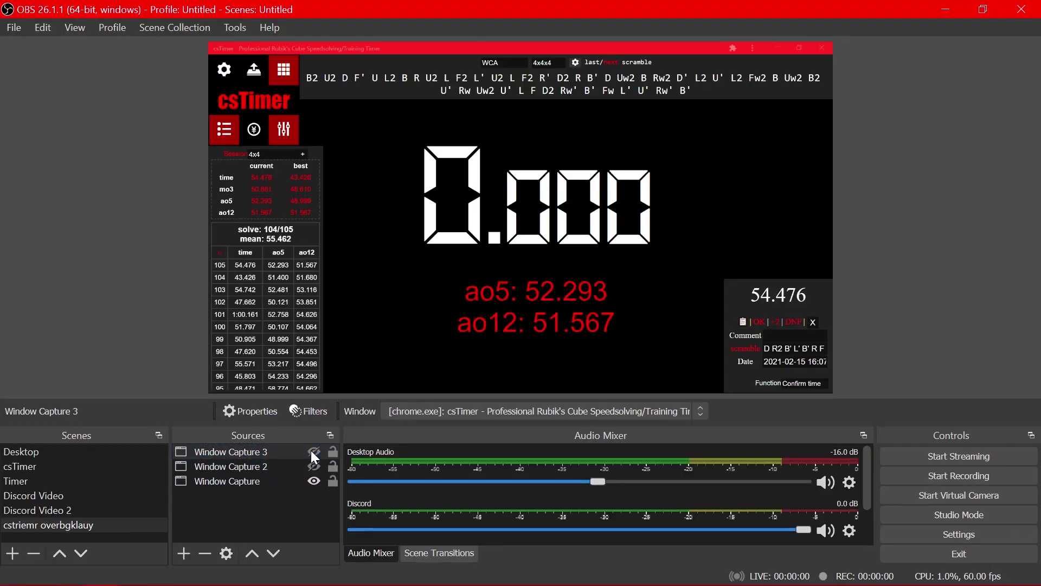
pyautogui.click(314, 452)
pyautogui.click(314, 452)
pyautogui.click(314, 451)
pyautogui.click(314, 451)
# Step: Crop the original Window Capture to the session statistics and times list, and enlarge it to fill the canvas height along the left edge
pyautogui.click(271, 482)
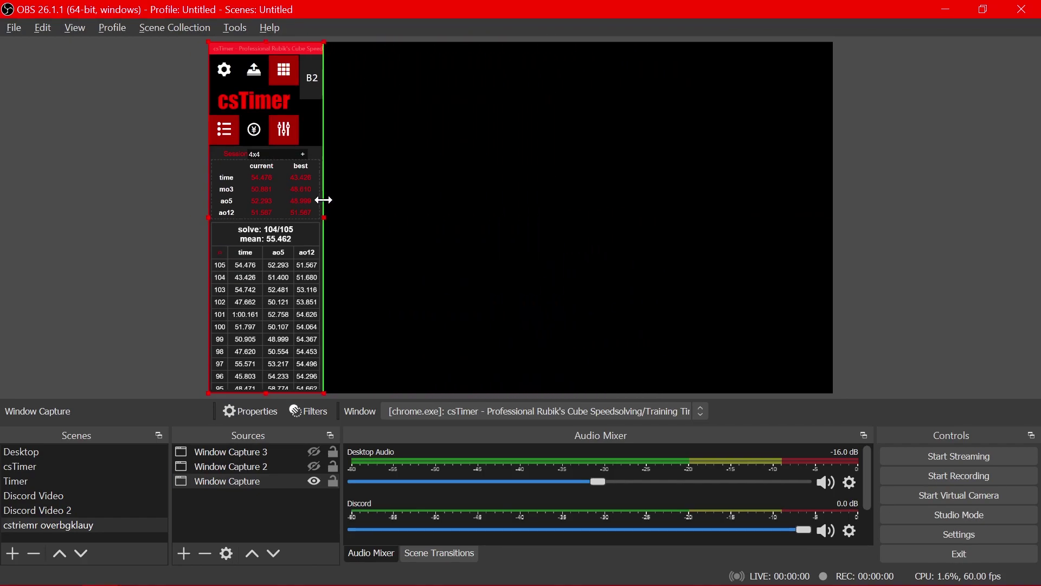
pyautogui.moveTo(265, 50); pyautogui.dragTo(289, 44)
pyautogui.click(87, 202)
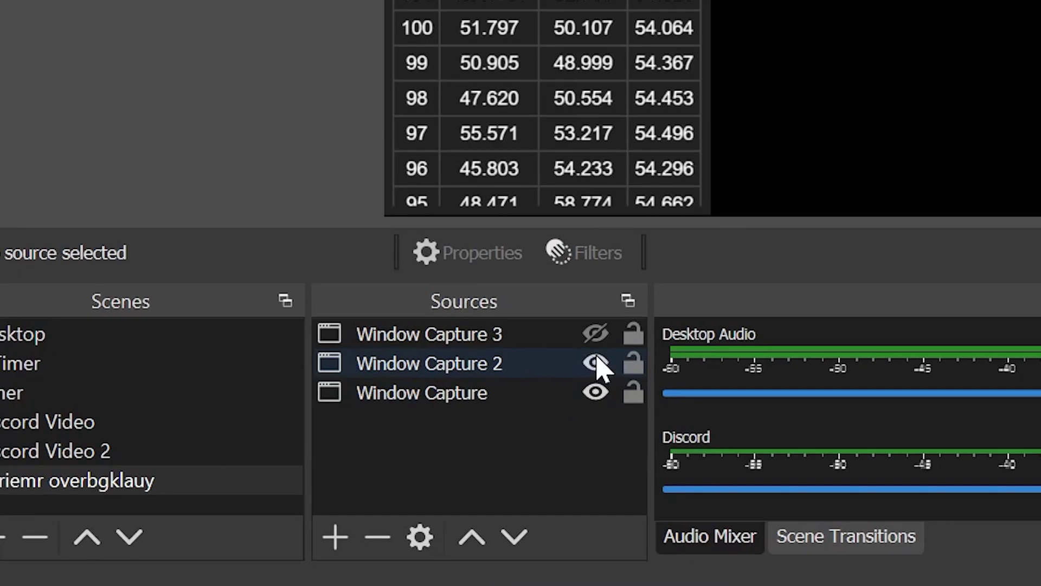
# Step: Show Window Capture 2 and crop it to just the scramble bar of csTimer
pyautogui.click(314, 467)
pyautogui.click(255, 467)
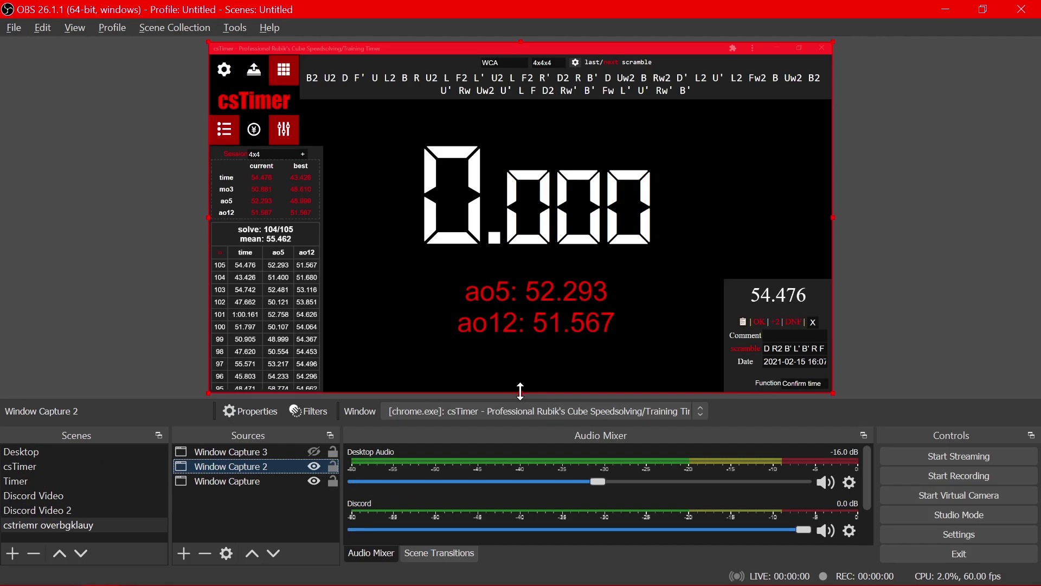
pyautogui.moveTo(849, 274); pyautogui.dragTo(510, 100)
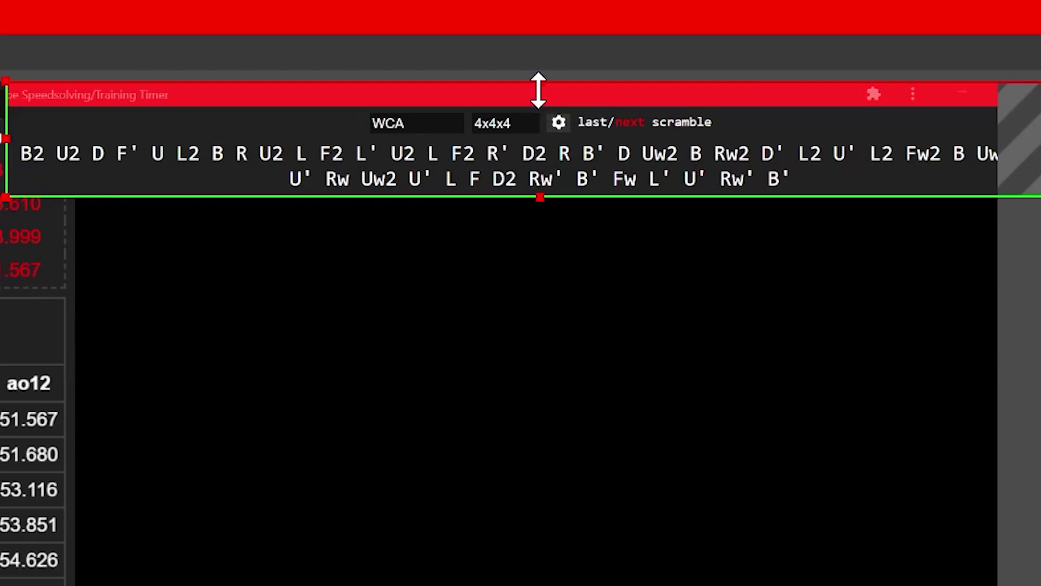
pyautogui.moveTo(604, 43); pyautogui.dragTo(603, 48)
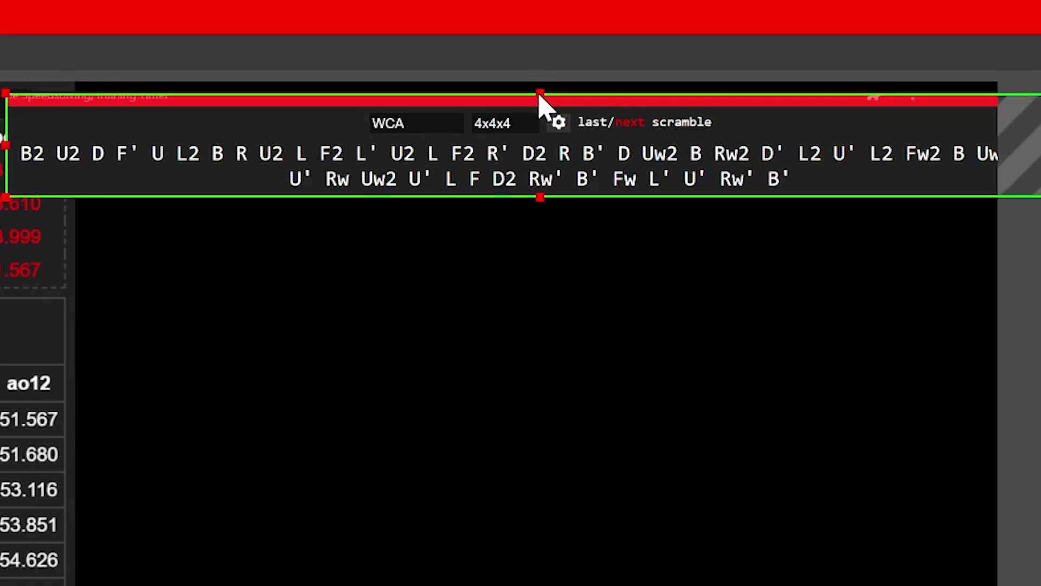
pyautogui.moveTo(540, 93); pyautogui.dragTo(540, 106)
# Step: Shrink the cropped scramble bar and place it along the canvas's upper edge, filling the width beside the times list
pyautogui.moveTo(539, 148); pyautogui.dragTo(321, 204)
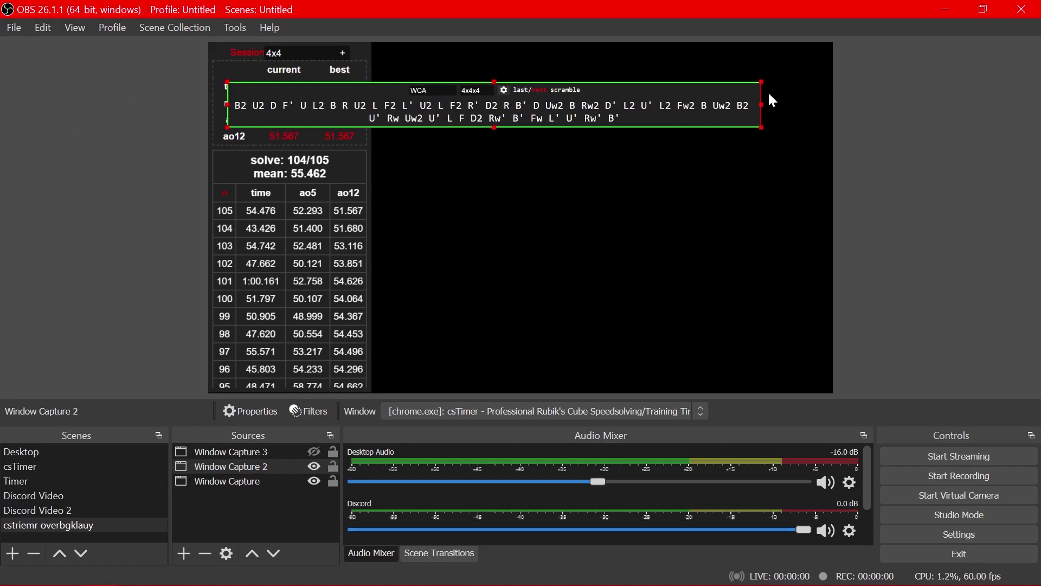
pyautogui.moveTo(764, 82); pyautogui.dragTo(656, 110)
pyautogui.moveTo(539, 113); pyautogui.dragTo(836, 70)
pyautogui.click(922, 151)
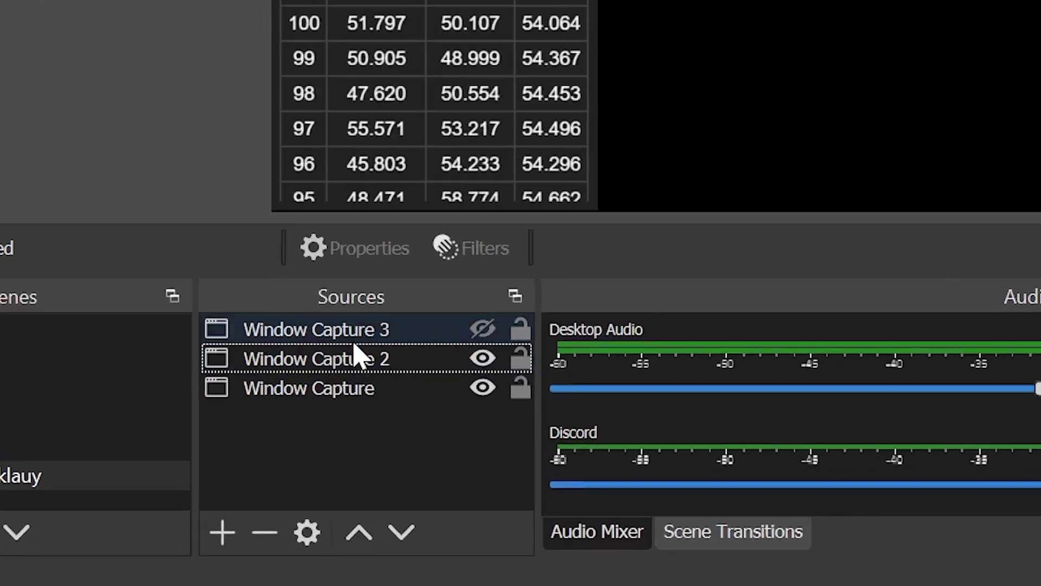
# Step: Show Window Capture 3 and crop it toward the timer digits and the ao5 and ao12 averages
pyautogui.click(296, 454)
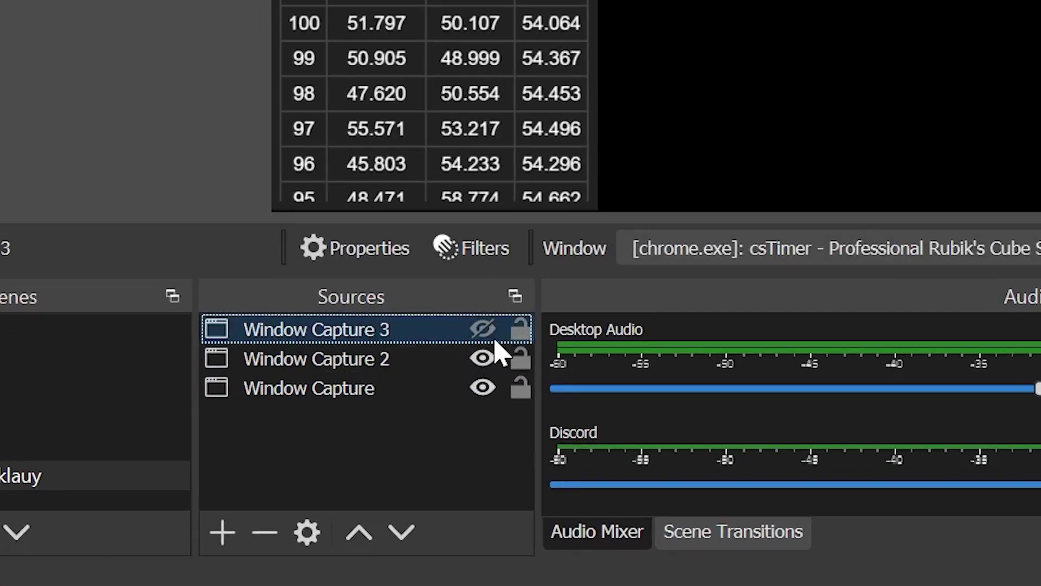
pyautogui.click(314, 452)
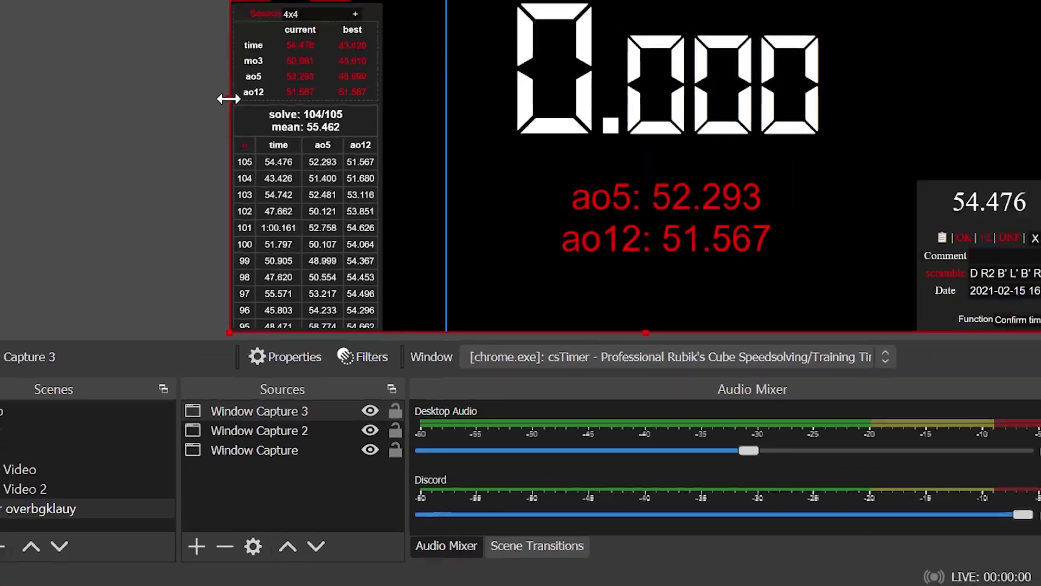
pyautogui.moveTo(228, 99); pyautogui.dragTo(442, 96)
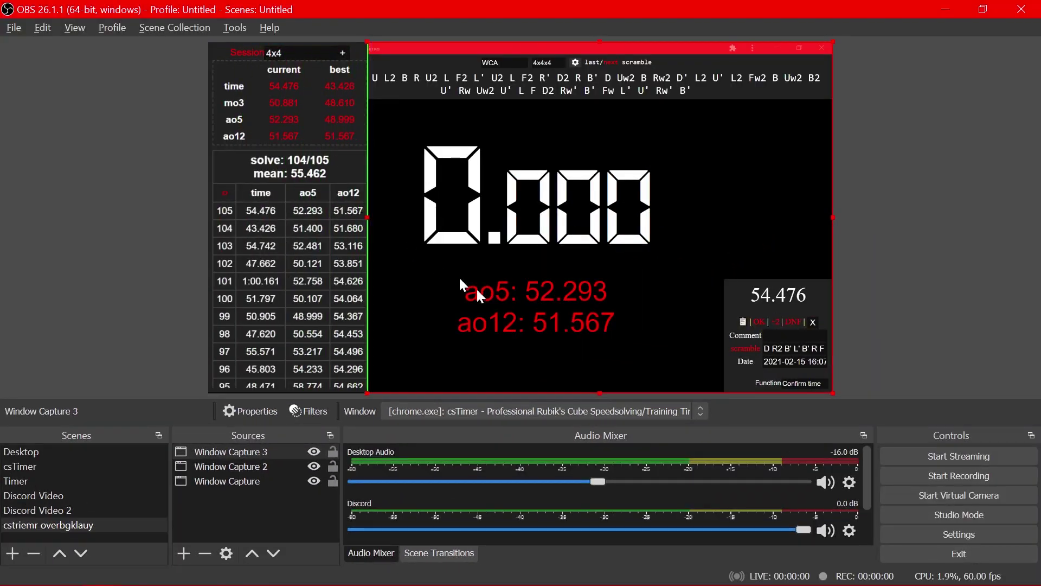
pyautogui.moveTo(599, 393); pyautogui.dragTo(602, 365)
# Step: Move the cropped timer capture to the canvas's lower-right corner and scale it down to a small box there
pyautogui.moveTo(491, 192); pyautogui.dragTo(630, 217)
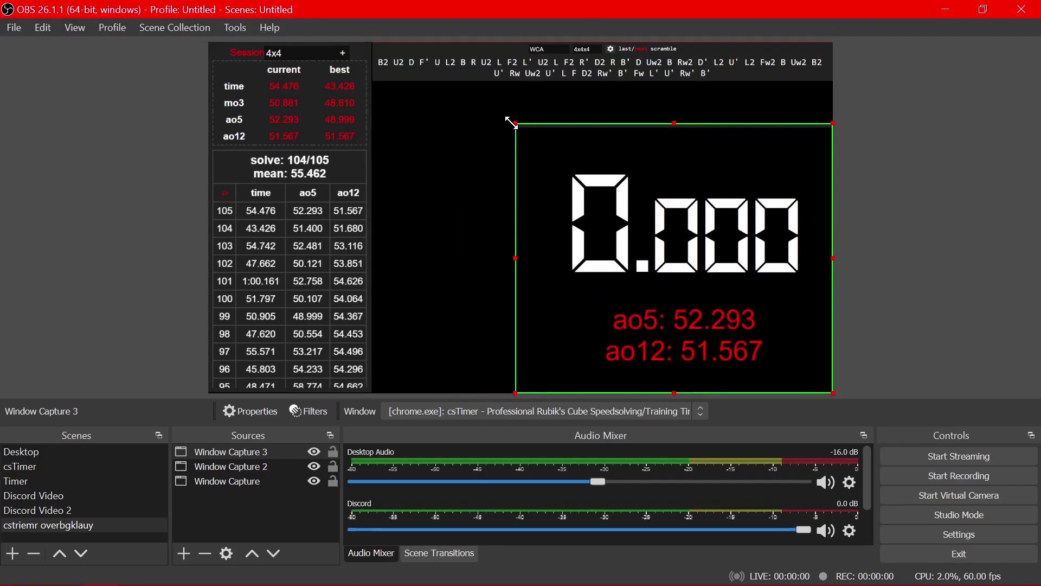
pyautogui.moveTo(509, 121); pyautogui.dragTo(714, 292)
pyautogui.moveTo(771, 345); pyautogui.dragTo(717, 297)
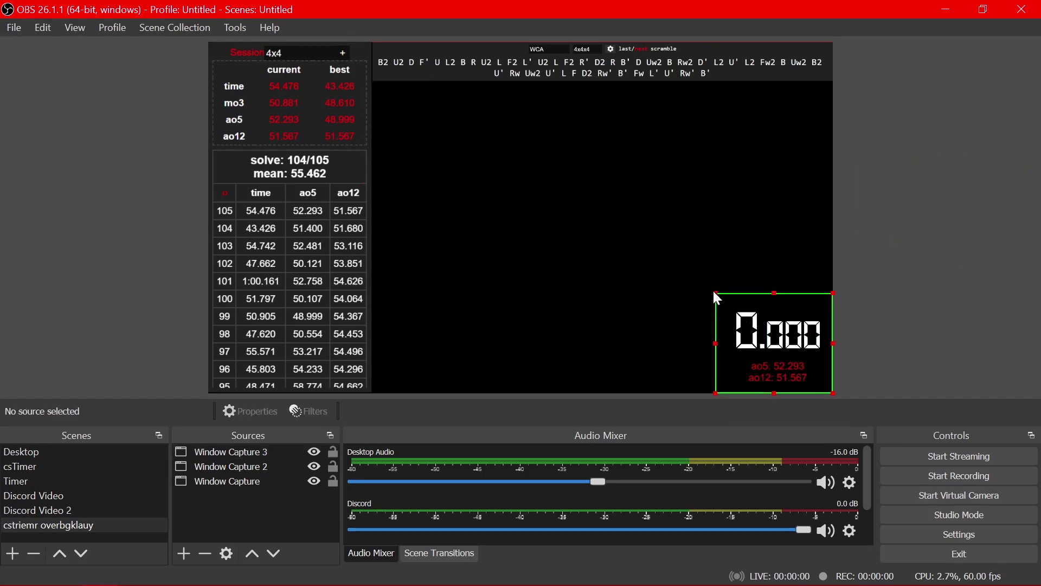
# Step: Shrink the timer capture slightly and fit it snugly into the canvas's lower-right corner
pyautogui.click(731, 307)
pyautogui.moveTo(815, 342); pyautogui.dragTo(806, 342)
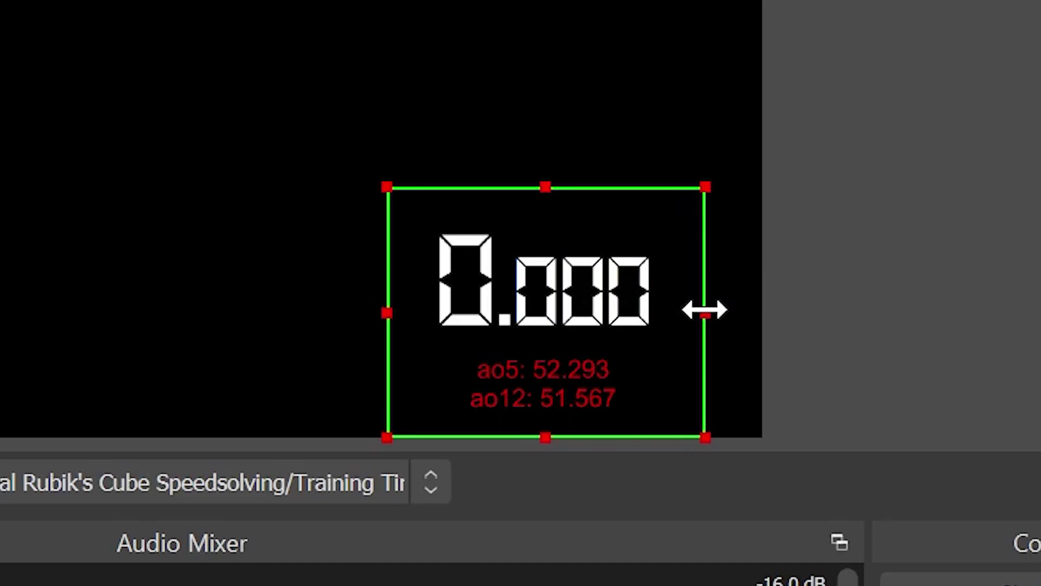
pyautogui.moveTo(559, 291); pyautogui.dragTo(586, 291)
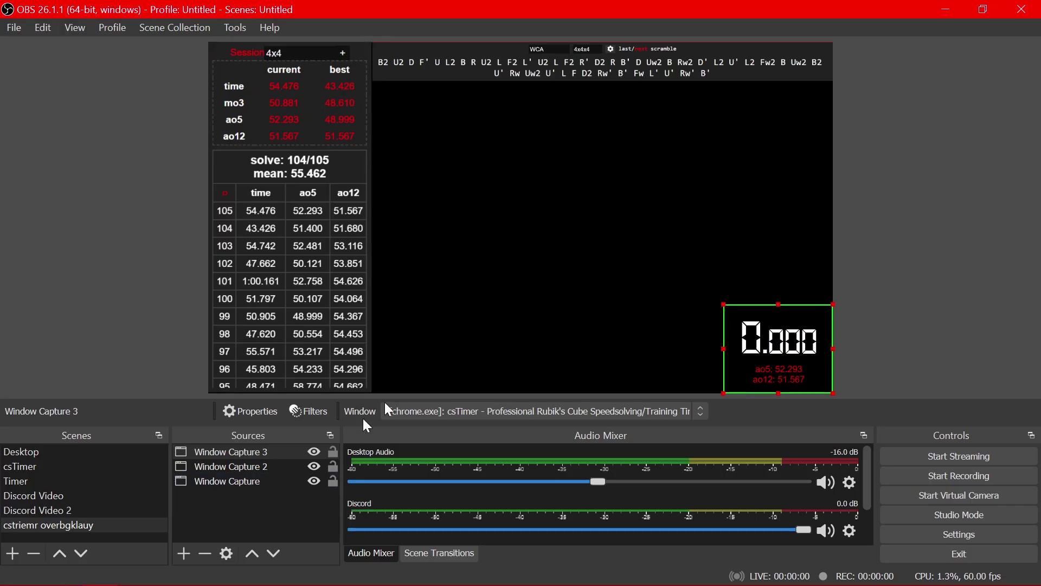
# Step: Add a new Image source showing Feliks+Zemdegs+in+Prague+at+the+.jpg and enlarge the picture over the canvas
pyautogui.rightClick(256, 510)
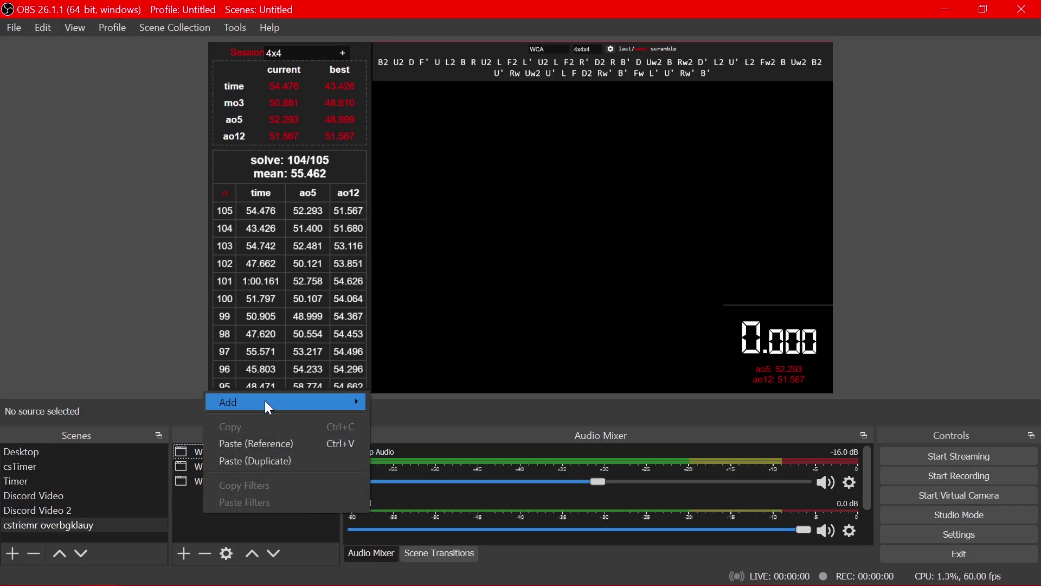
pyautogui.moveTo(355, 398)
pyautogui.click(430, 399)
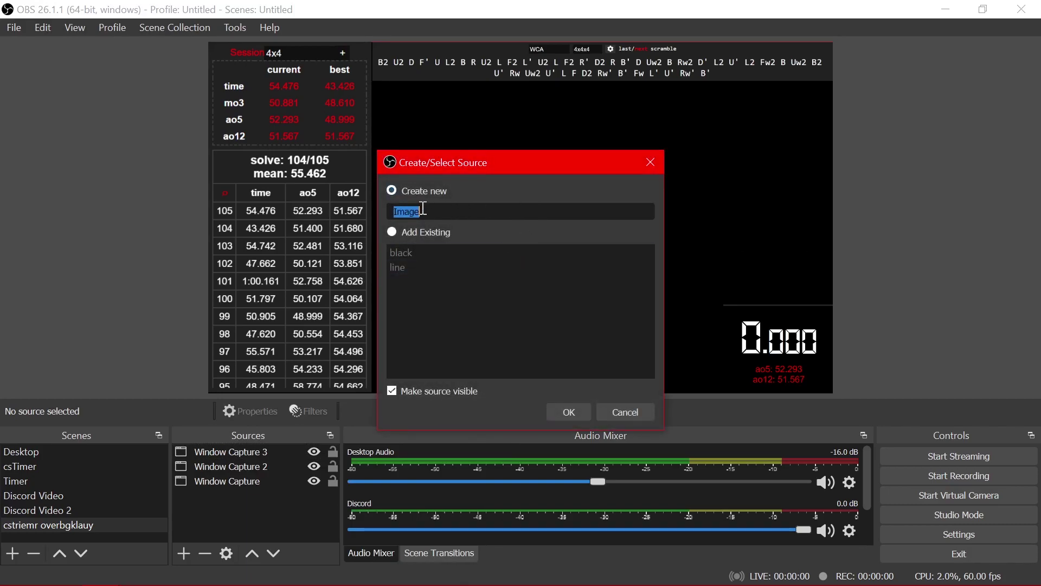
pyautogui.click(569, 412)
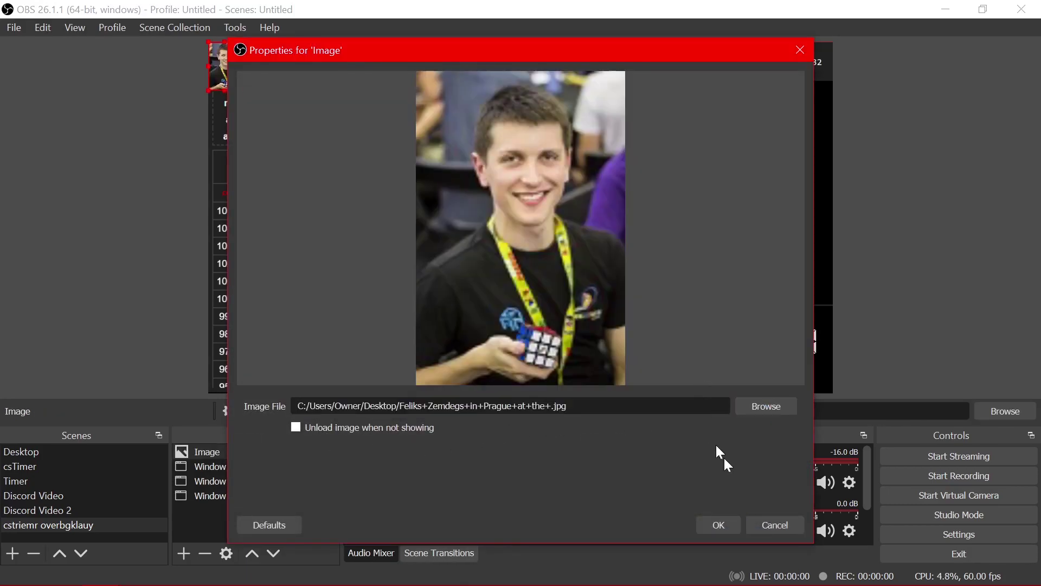
pyautogui.click(708, 524)
pyautogui.moveTo(726, 390); pyautogui.dragTo(890, 374)
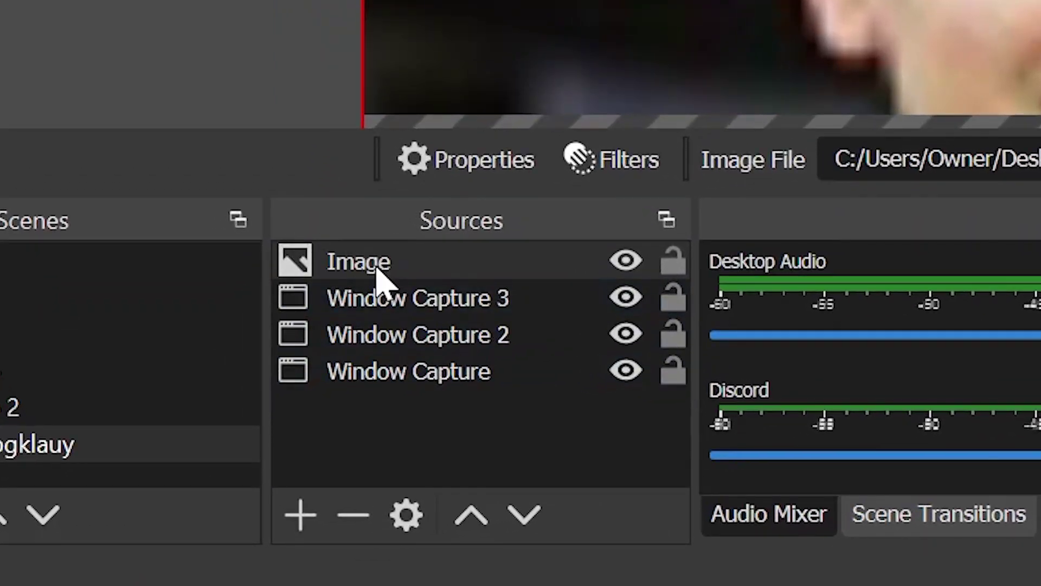
# Step: Order the Image source beneath the three window captures and position the picture to fill the area behind them
pyautogui.moveTo(252, 410); pyautogui.dragTo(265, 481)
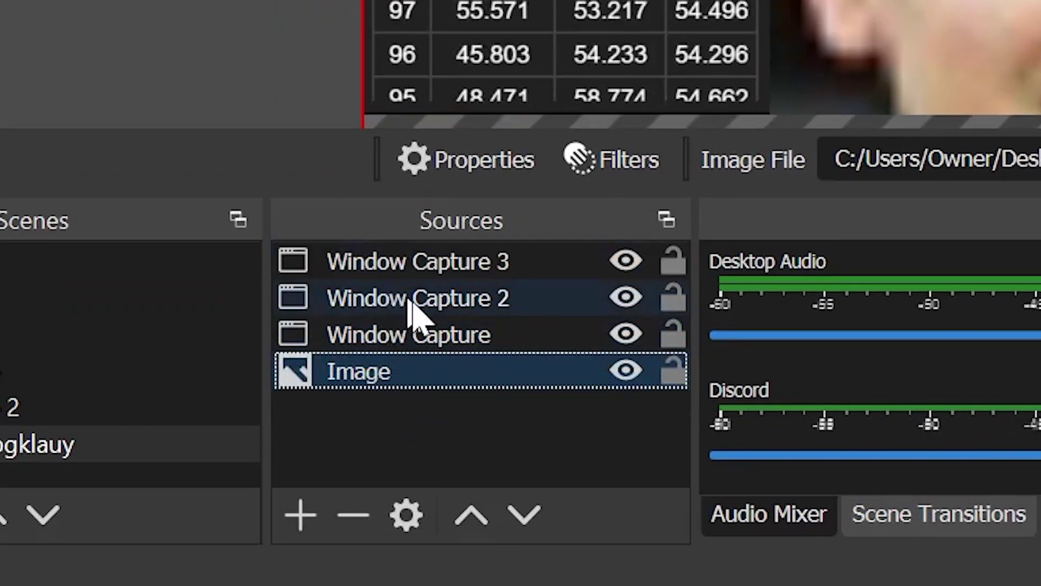
pyautogui.moveTo(623, 291); pyautogui.dragTo(679, 205)
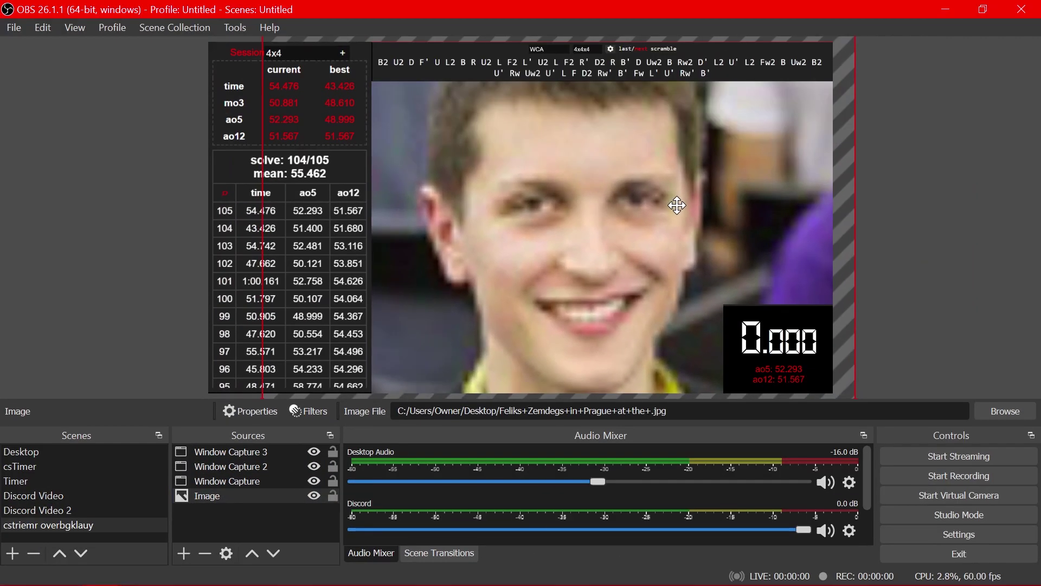
pyautogui.click(990, 217)
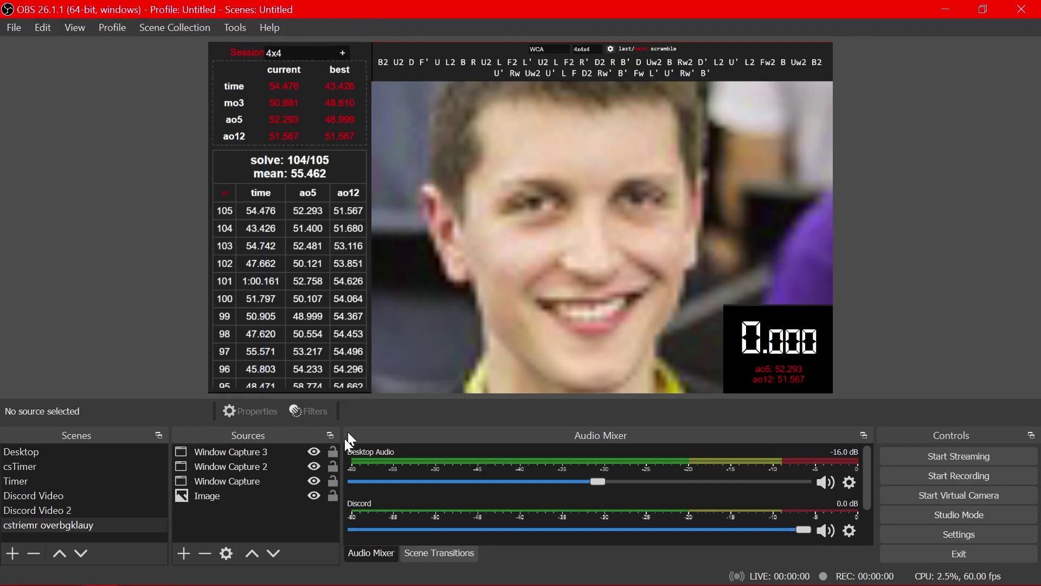
# Step: Hide the Image source that holds the photo
pyautogui.click(314, 496)
pyautogui.click(184, 553)
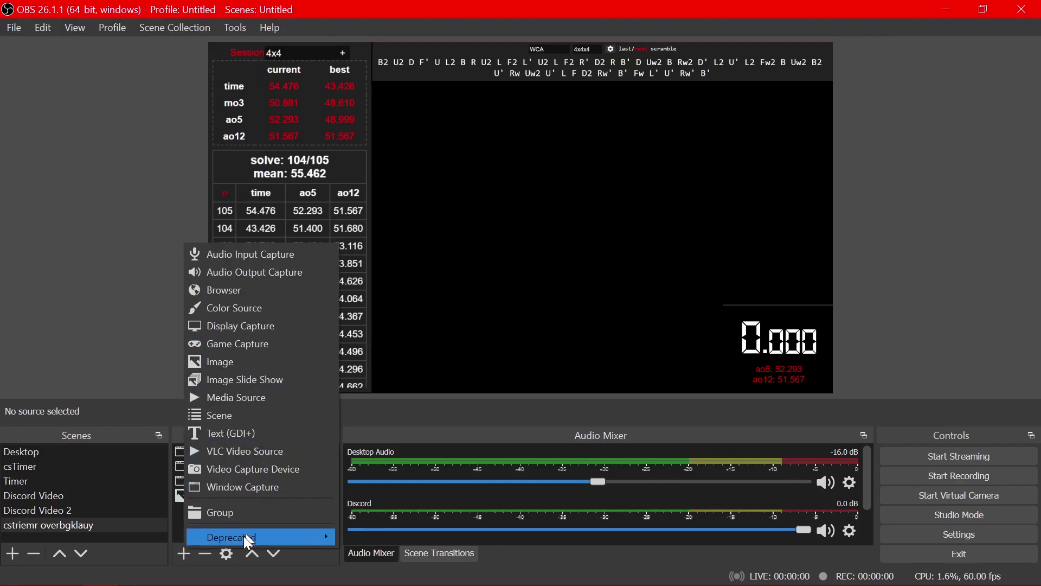
pyautogui.click(168, 531)
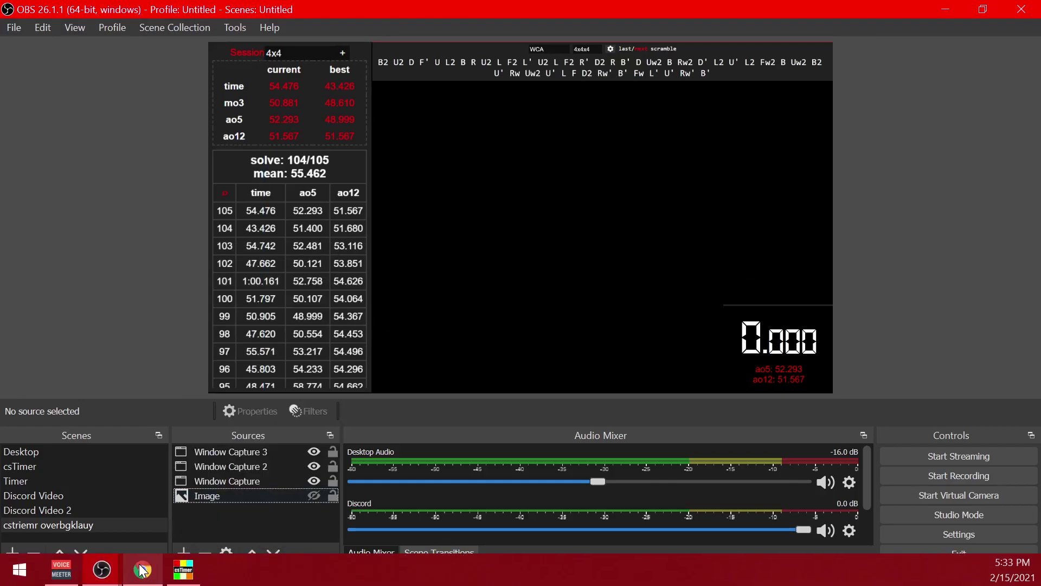
# Step: Add a new image source named blue with the solid blue picture and order it directly beneath the window captures
pyautogui.click(151, 574)
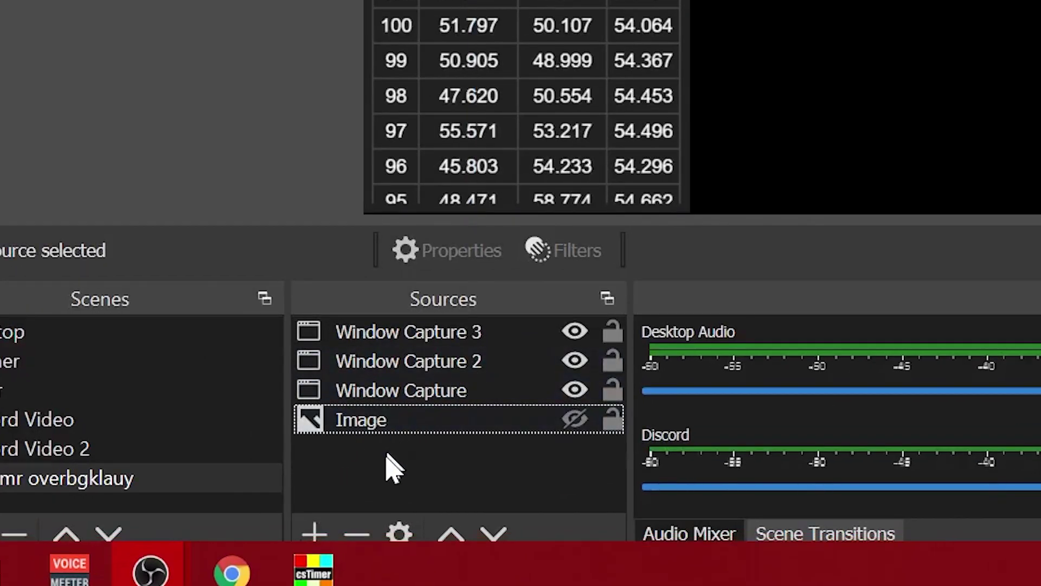
pyautogui.click(314, 531)
pyautogui.click(472, 164)
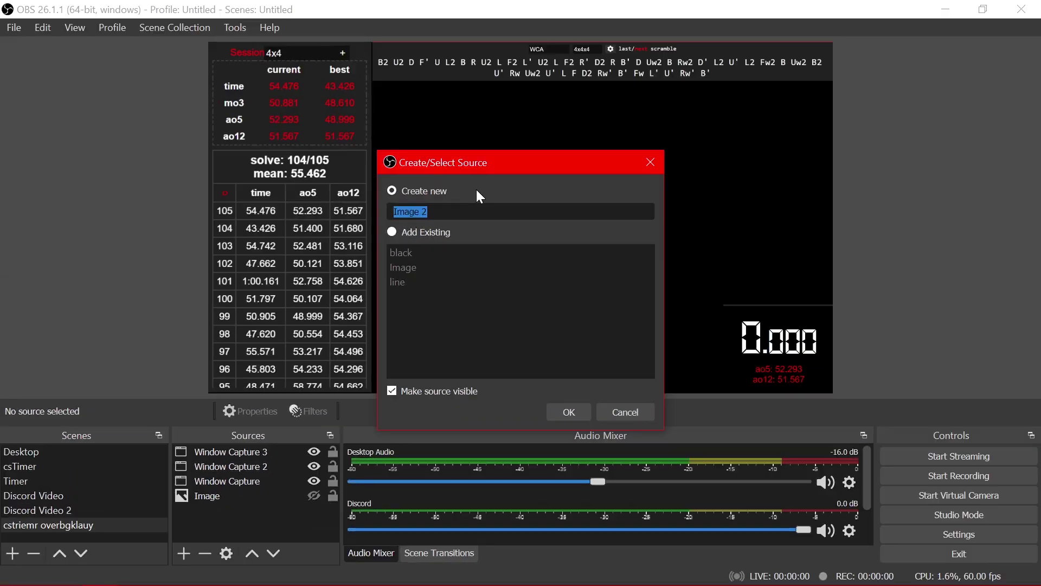
pyautogui.write('blue')
pyautogui.press('Return')
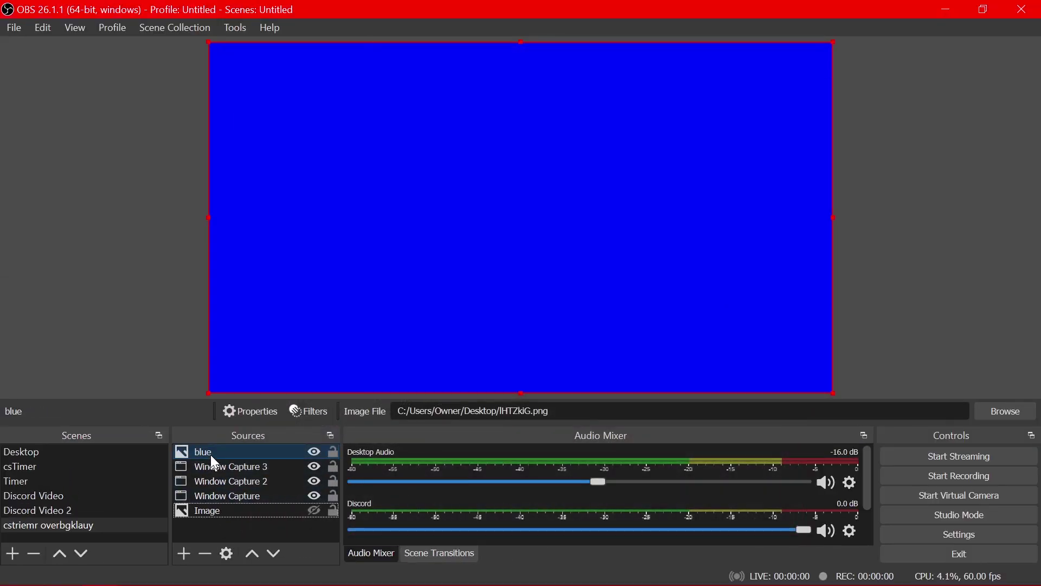
pyautogui.moveTo(215, 462); pyautogui.dragTo(212, 499)
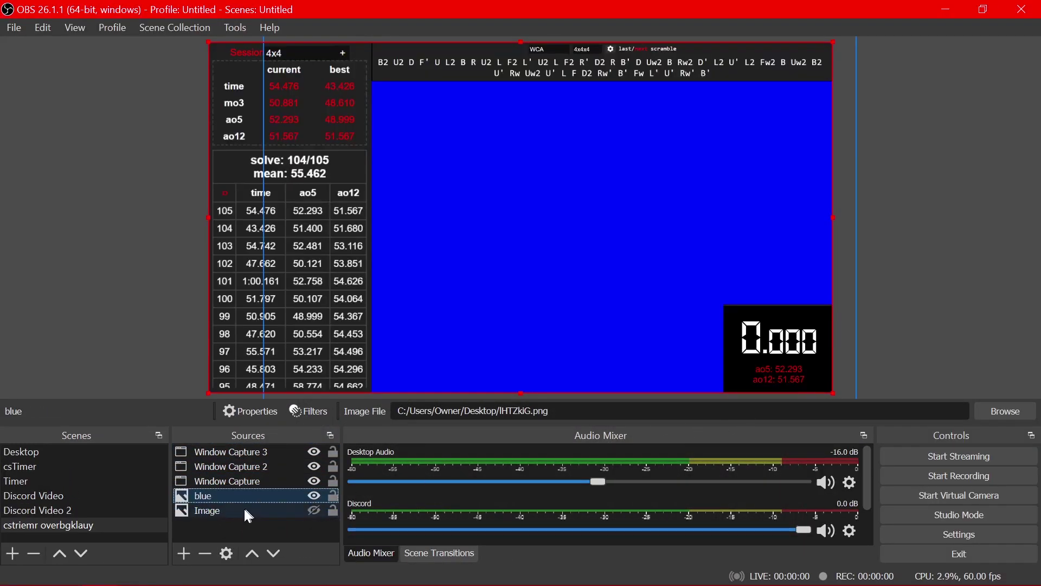
pyautogui.click(246, 541)
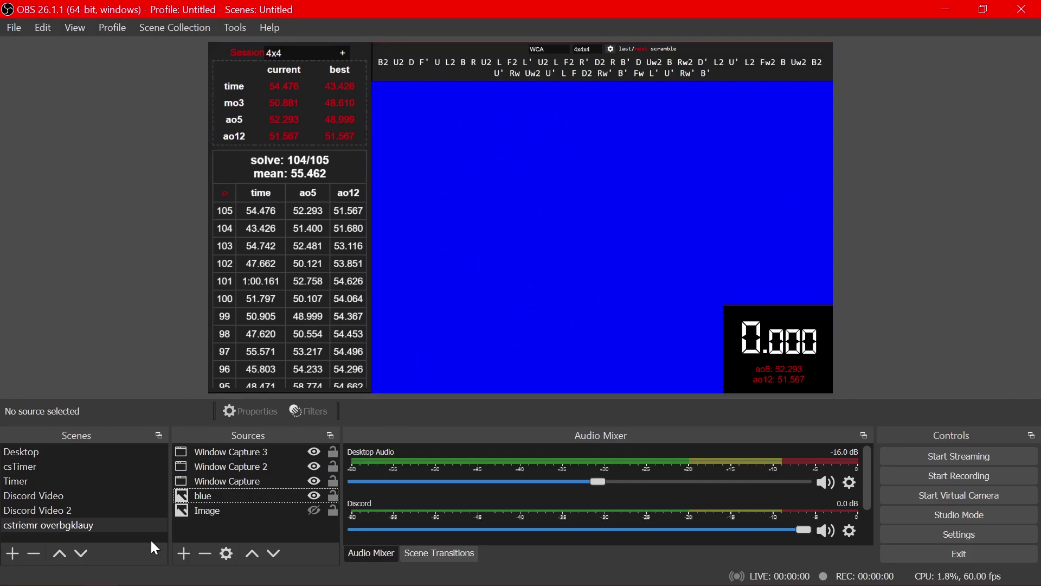
# Step: Show the Image source again and toggle the blue source off and back on
pyautogui.click(314, 510)
pyautogui.click(314, 496)
pyautogui.click(320, 482)
pyautogui.click(314, 495)
pyautogui.click(266, 553)
pyautogui.click(253, 553)
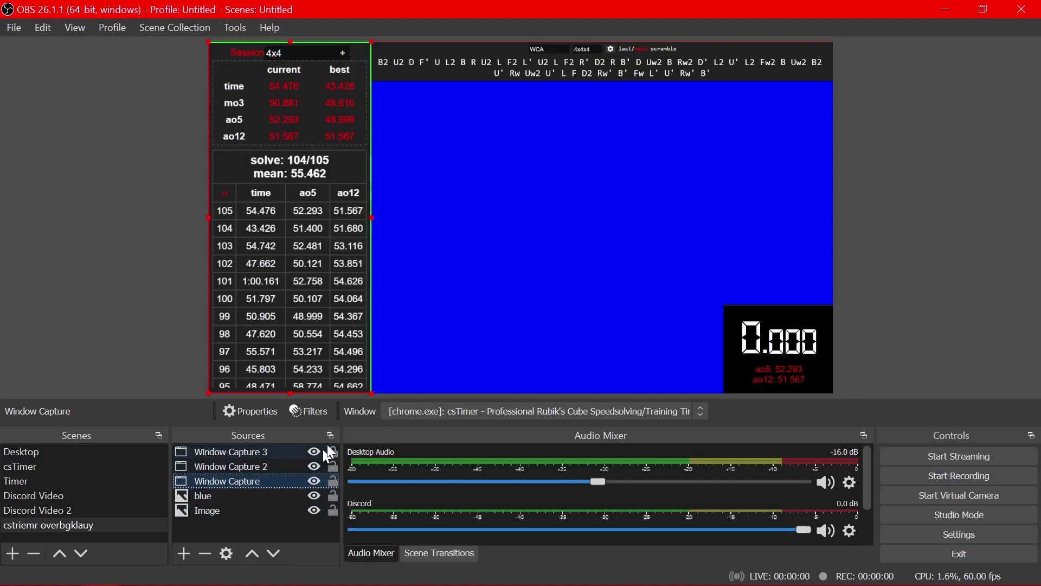
# Step: Crop the upper edge of the timer capture slightly to remove its thin border line
pyautogui.click(789, 331)
pyautogui.moveTo(778, 302); pyautogui.dragTo(778, 306)
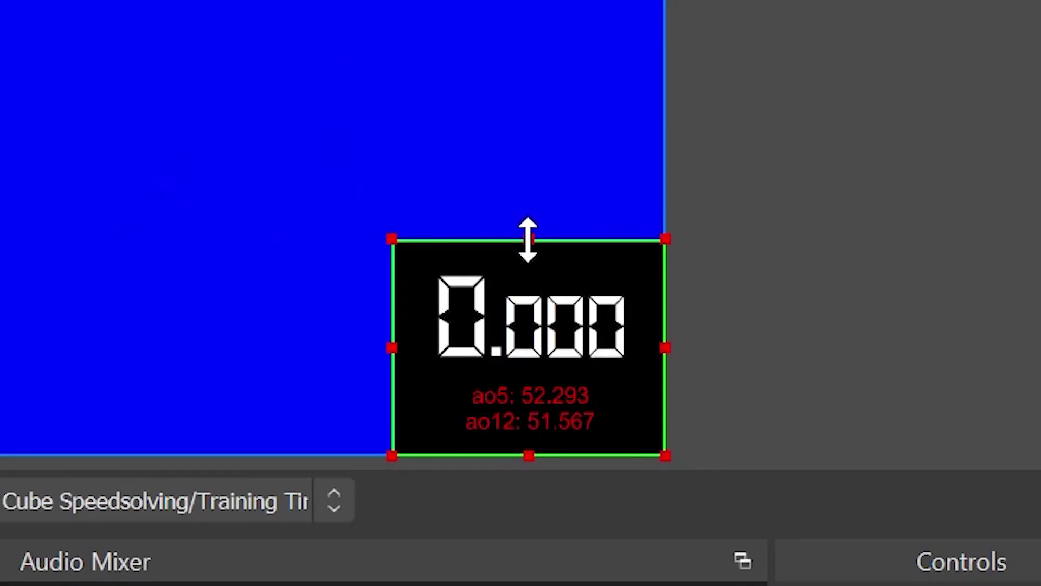
pyautogui.click(869, 332)
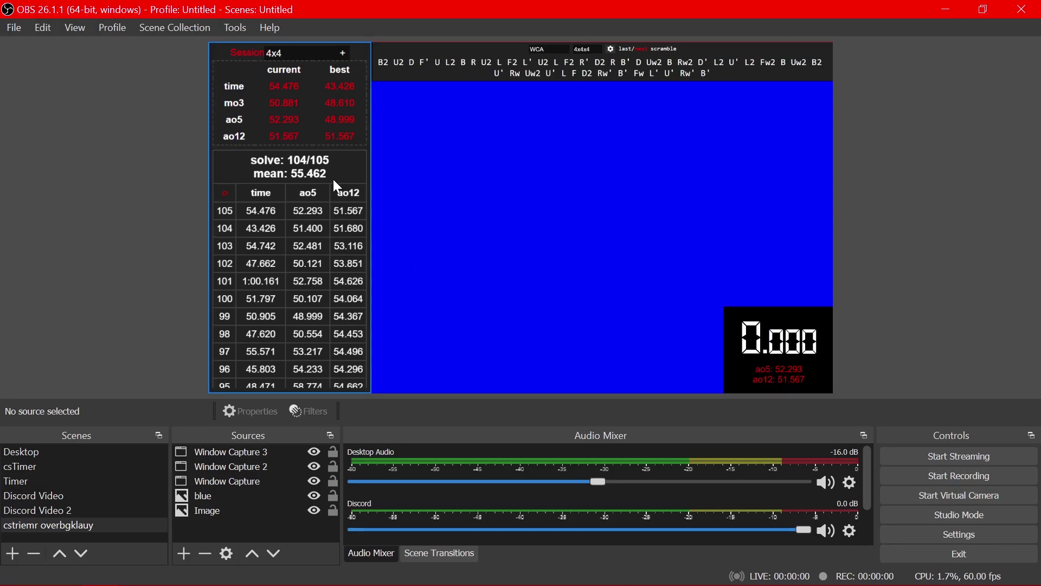
# Step: Trim the left edge of the scramble capture and shift the bar against the times list to close the gap
pyautogui.click(454, 62)
pyautogui.moveTo(371, 64); pyautogui.dragTo(373, 63)
pyautogui.click(408, 71)
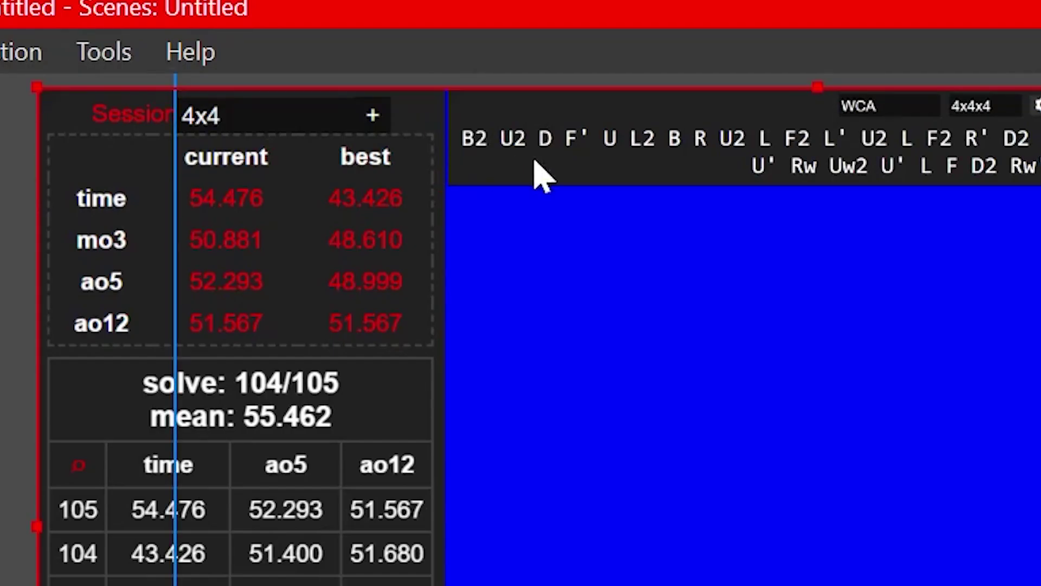
pyautogui.click(531, 159)
pyautogui.click(492, 155)
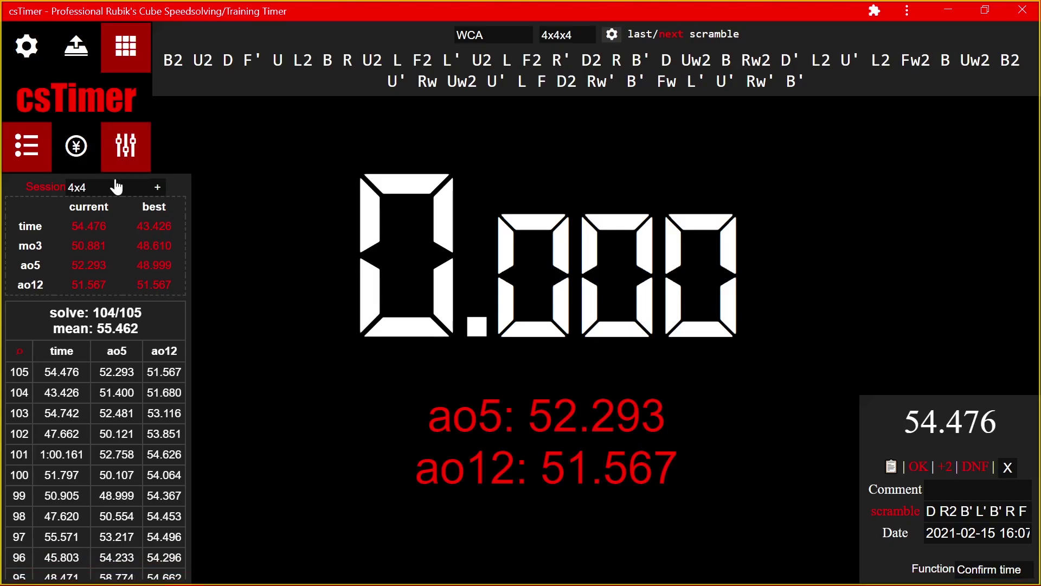
# Step: Switch to csTimer, change the session to 3x3 and return to OBS Studio
pyautogui.click(115, 187)
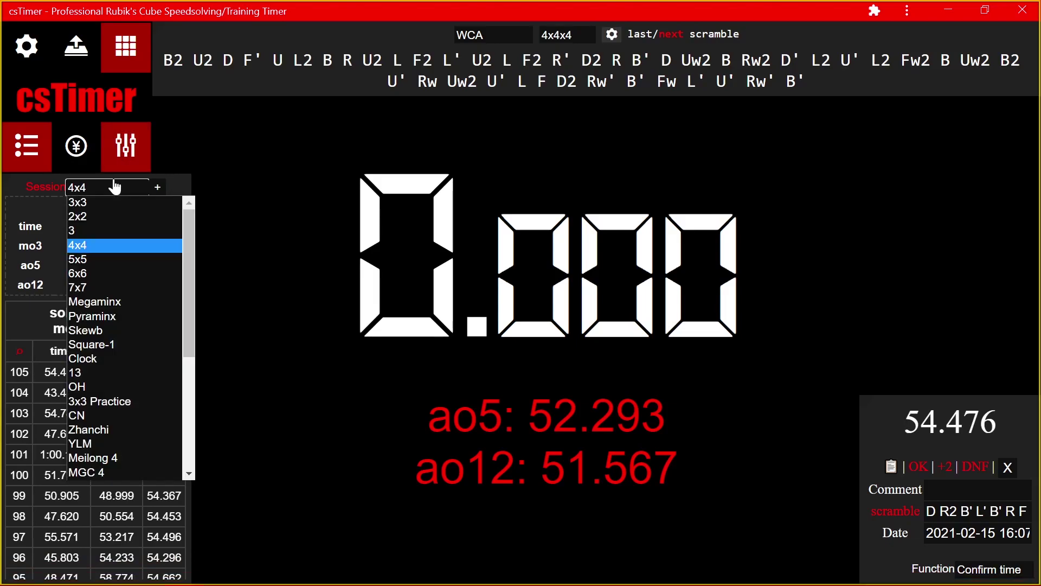
pyautogui.click(119, 203)
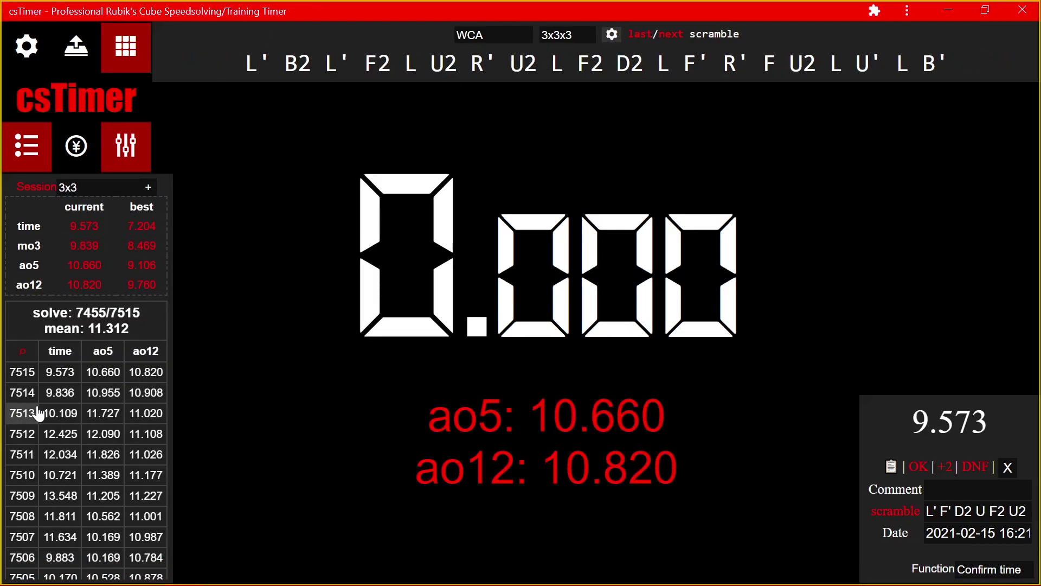
pyautogui.moveTo(155, 584)
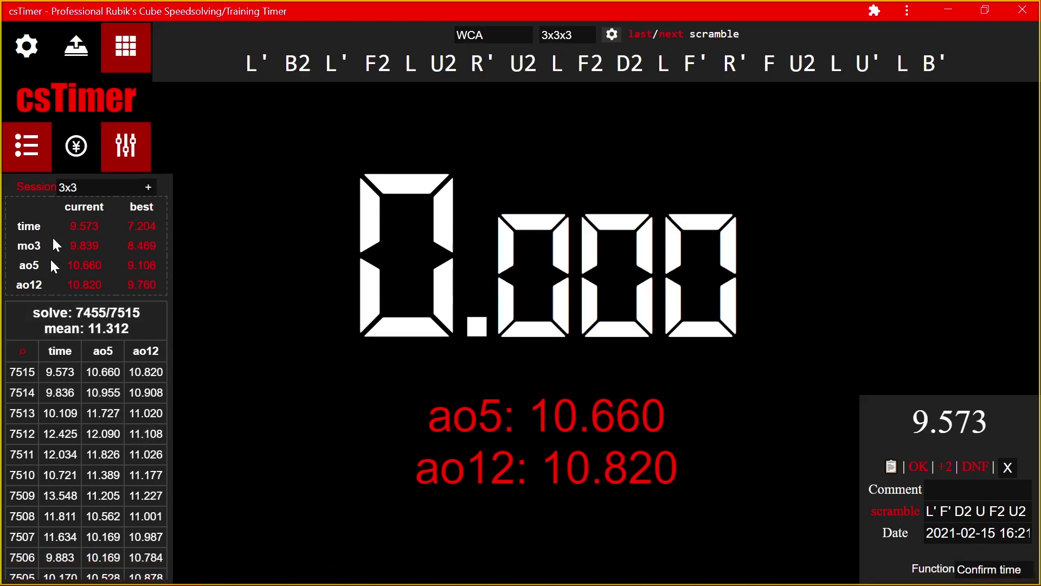
pyautogui.moveTo(107, 573)
pyautogui.click(388, 504)
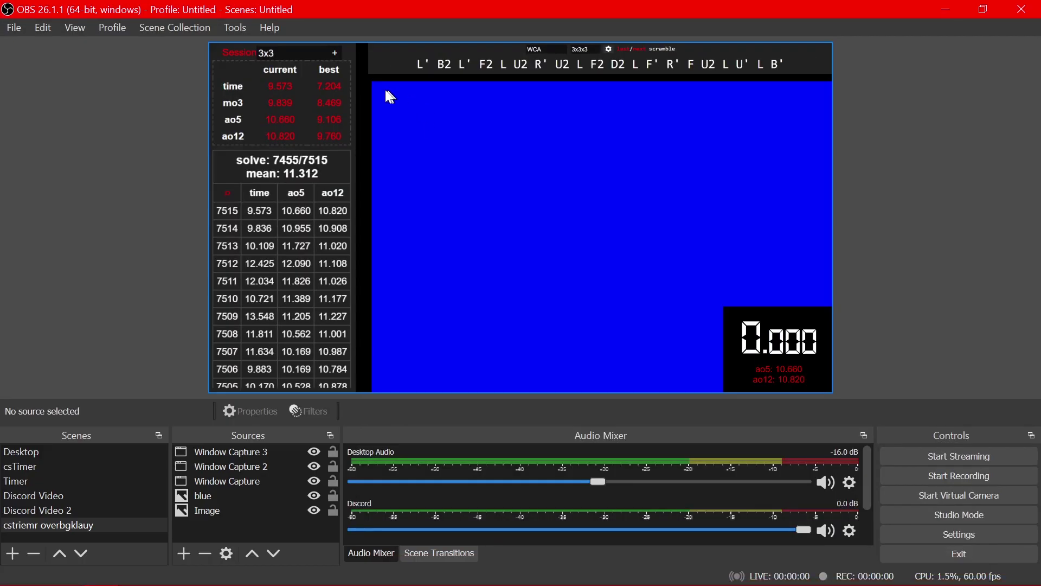
# Step: Crop the black strips off the scramble bar's lower edge and the times list's right edge, and enlarge the list to meet the bar
pyautogui.click(556, 95)
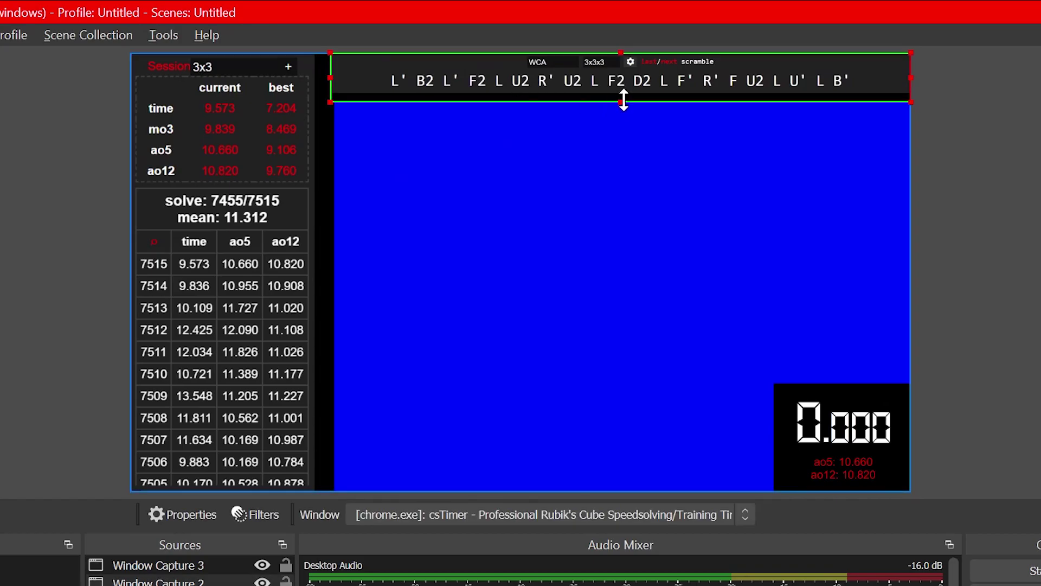
pyautogui.moveTo(621, 102); pyautogui.dragTo(621, 92)
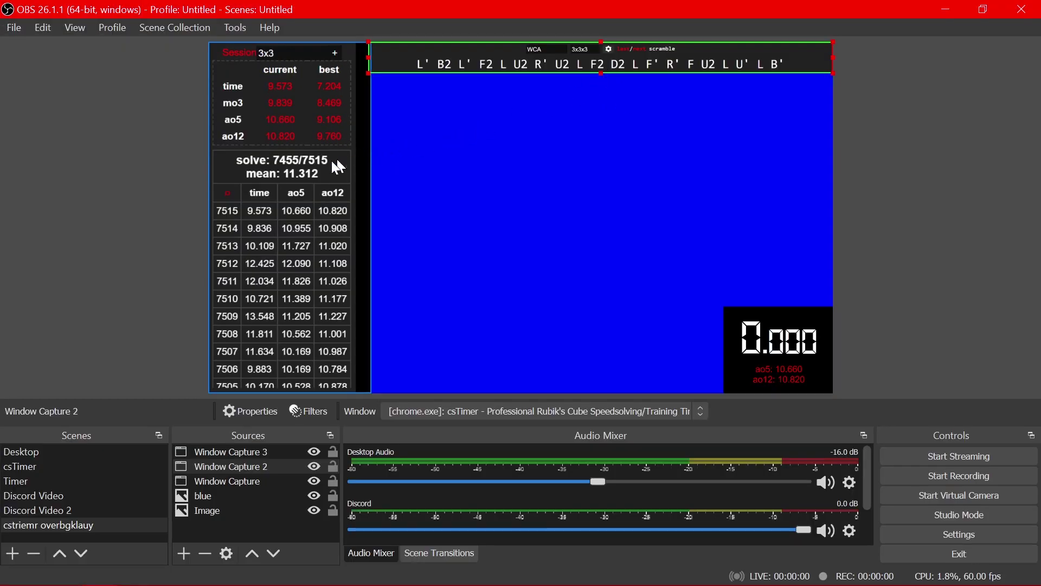
pyautogui.click(353, 179)
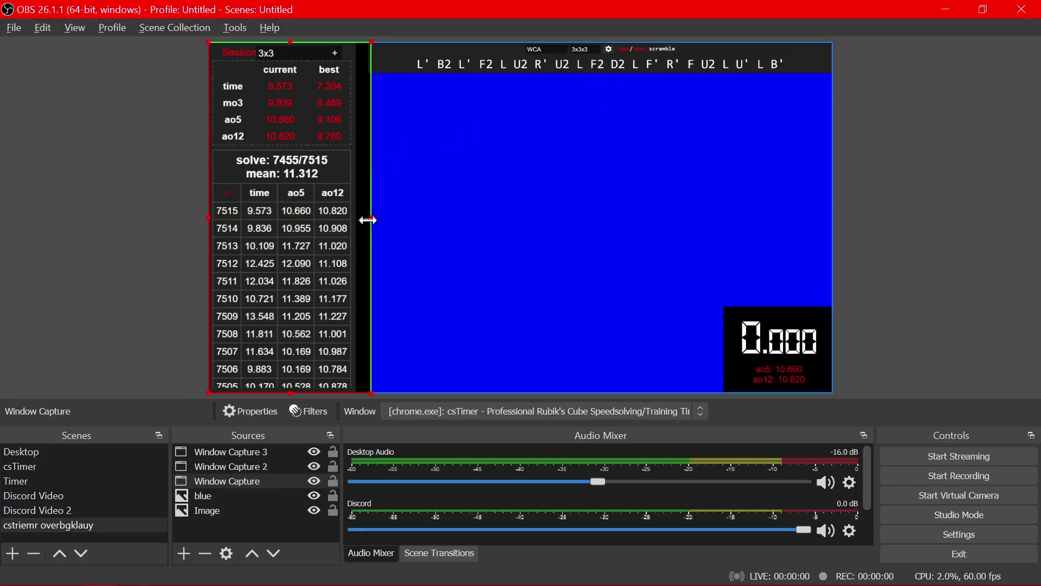
pyautogui.moveTo(368, 220)
pyautogui.mouseDown()
pyautogui.moveTo(356, 222)
pyautogui.moveTo(367, 221)
pyautogui.mouseUp()
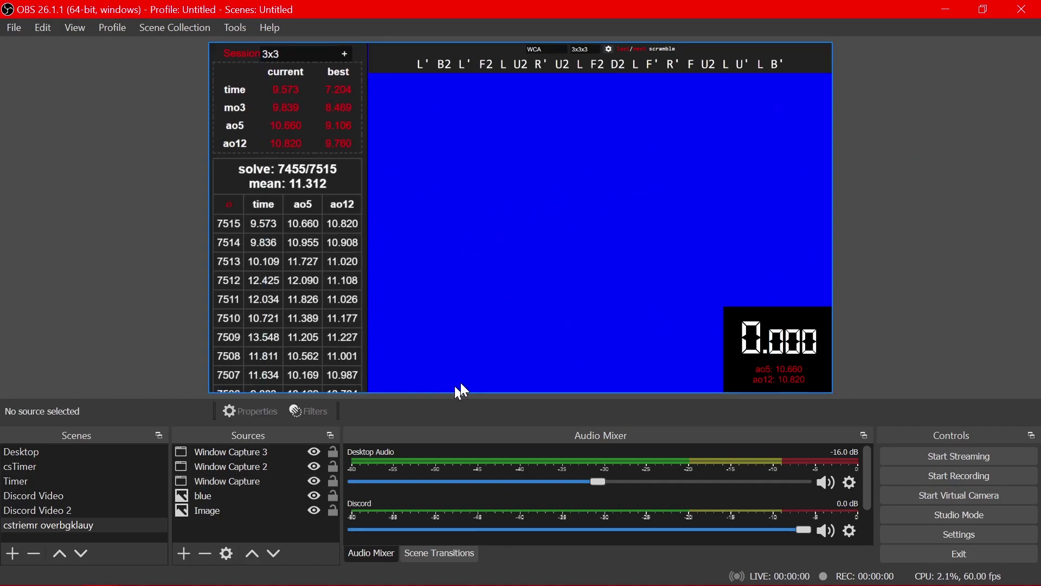
# Step: Switch to csTimer, enable Hide All Elements When Timing in its global options, and start and cancel the timer to test it
pyautogui.click(201, 573)
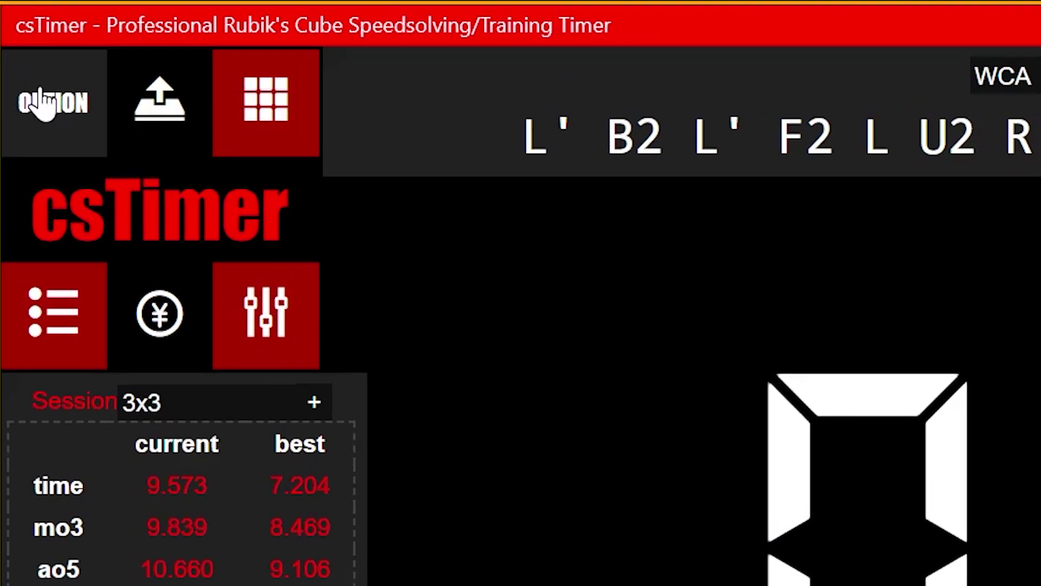
pyautogui.click(41, 103)
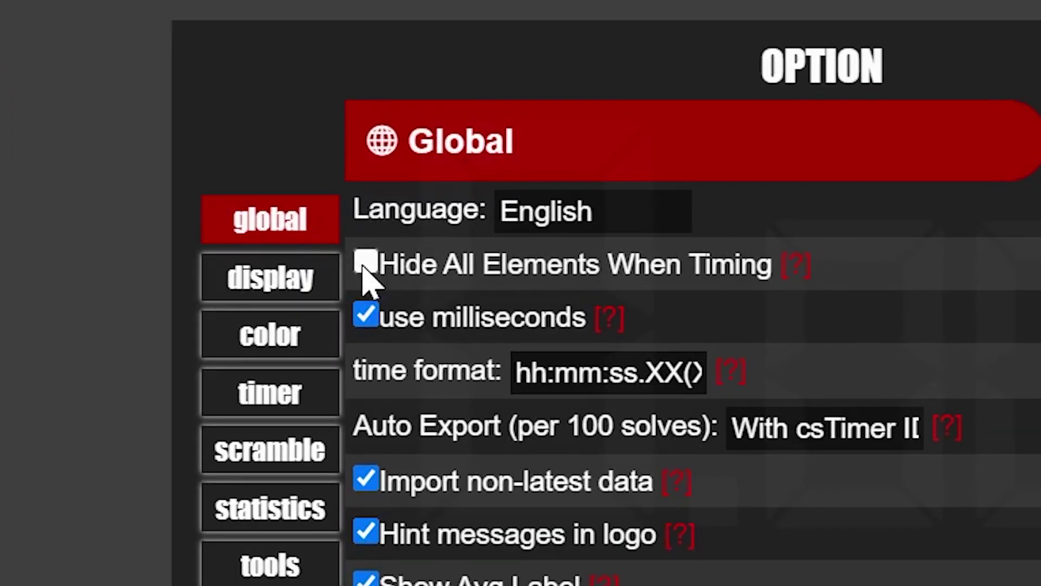
pyautogui.click(363, 265)
pyautogui.click(35, 210)
pyautogui.press('space')
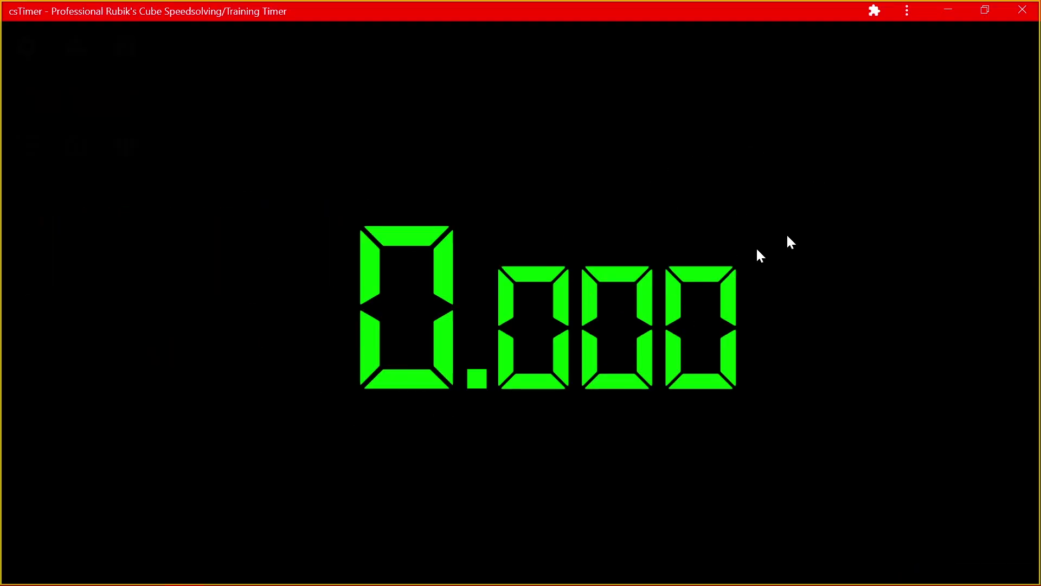
pyautogui.press('space')
pyautogui.press('Escape')
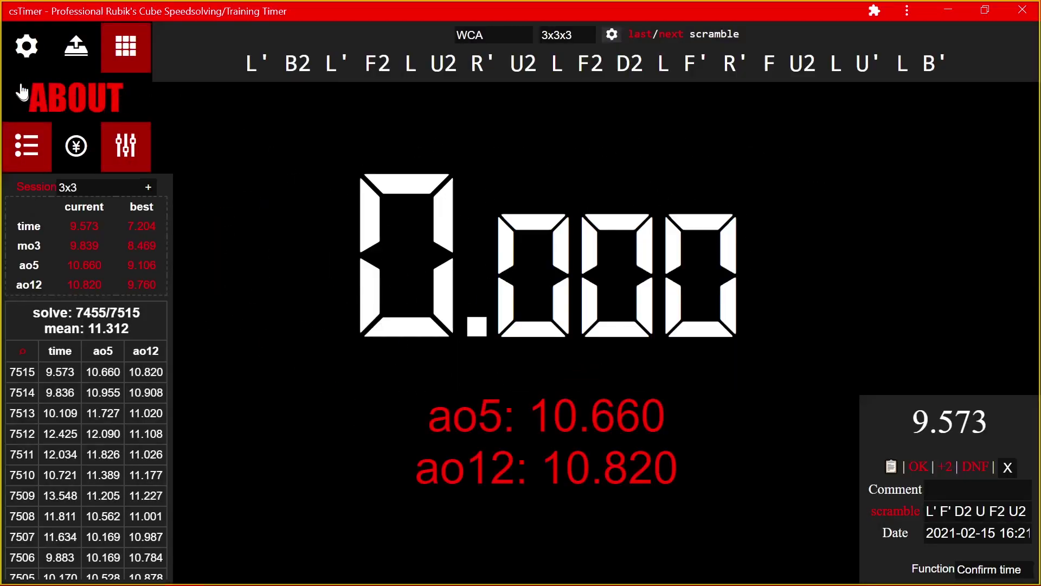
# Step: Turn Hide All Elements When Timing back off in csTimer's options and return to OBS Studio
pyautogui.click(17, 44)
pyautogui.click(455, 458)
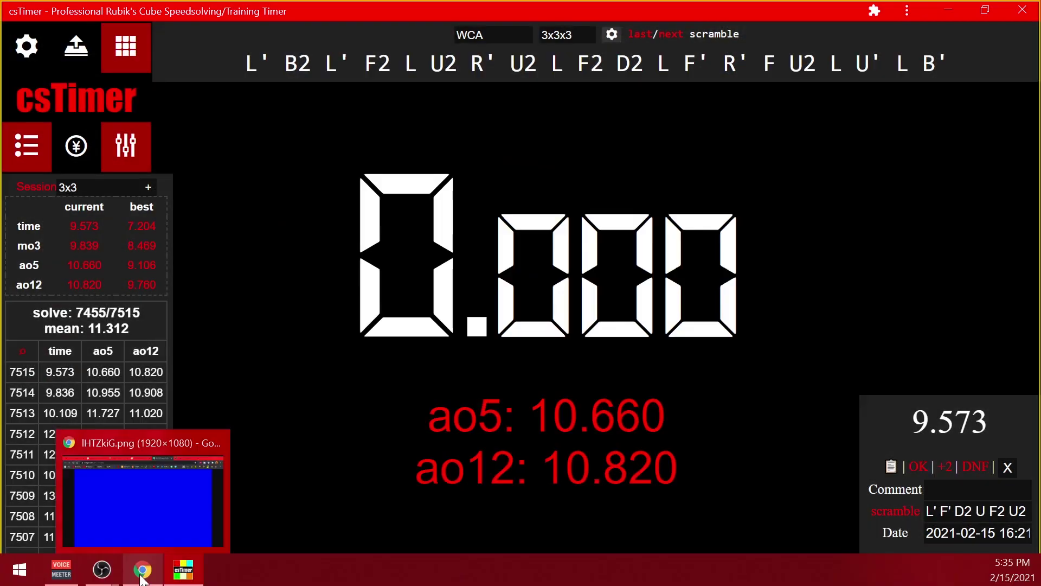
pyautogui.moveTo(102, 570)
pyautogui.click(293, 468)
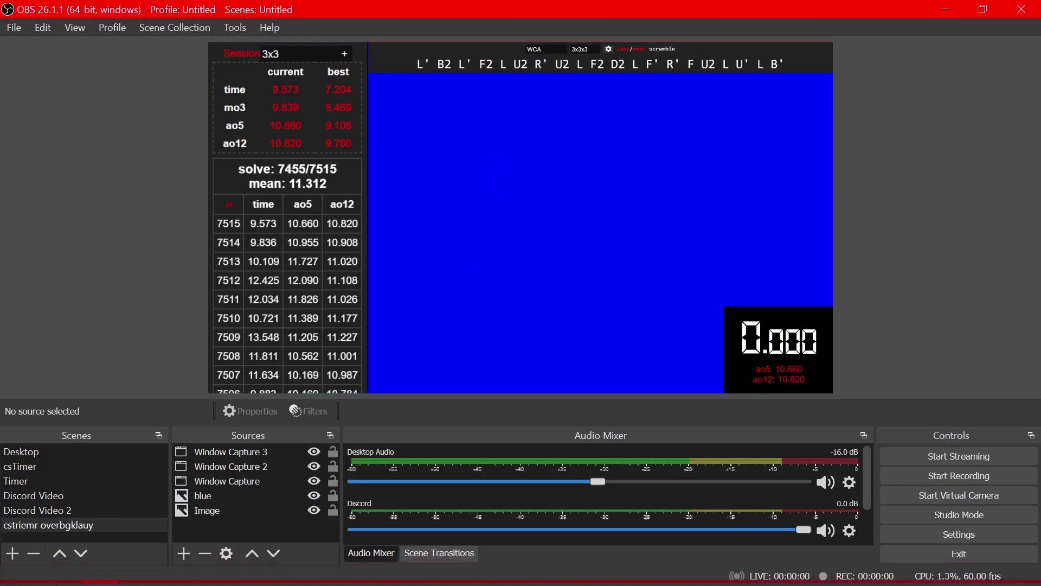
# Step: Start an inspection countdown in csTimer to check which elements stay displayed, cancel it and return to OBS Studio
pyautogui.click(183, 569)
pyautogui.press('space')
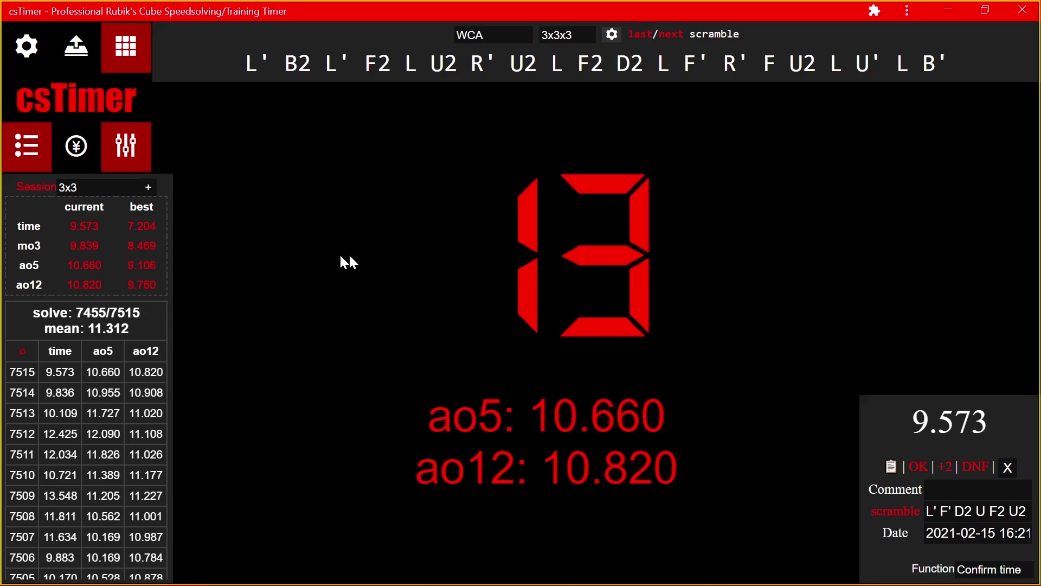
pyautogui.press('Escape')
pyautogui.hotkey('alt', 'Tab')
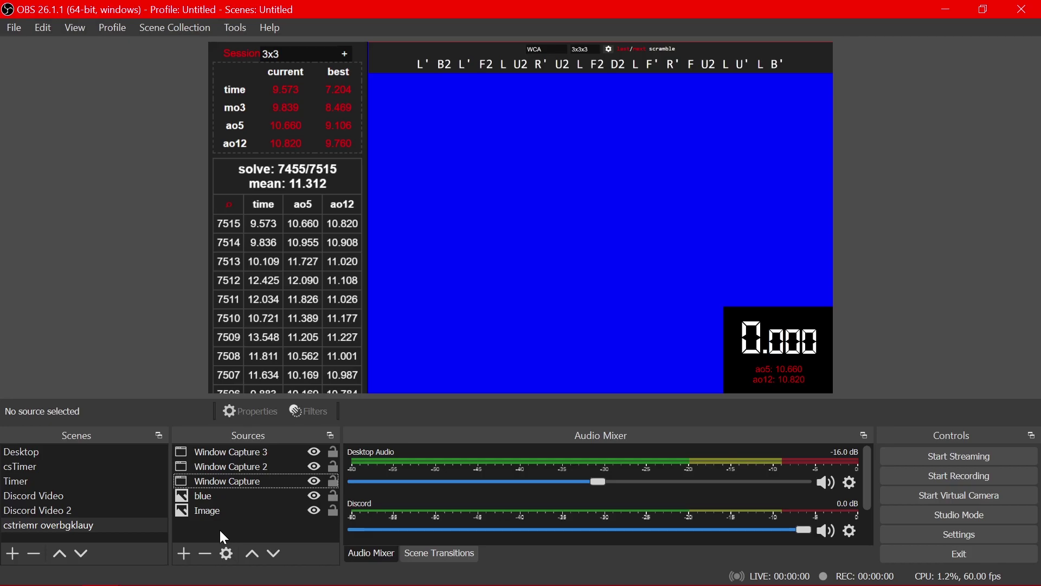
# Step: Add a new scene named "hte betre scstimety ovearlkgjhrfsujilhkgbvdfvnefbcv nxm"
pyautogui.click(12, 553)
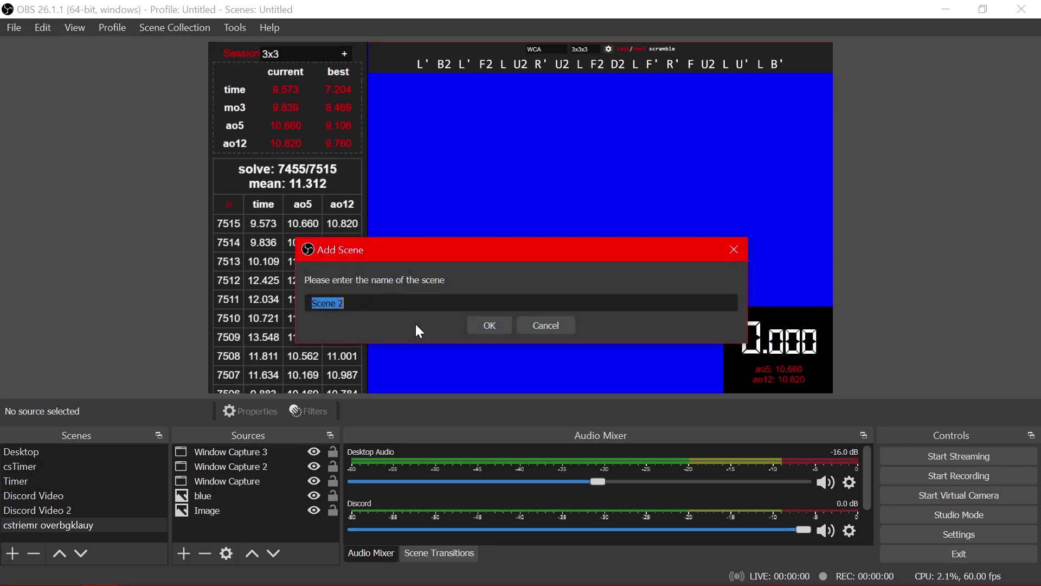
pyautogui.write('hte b')
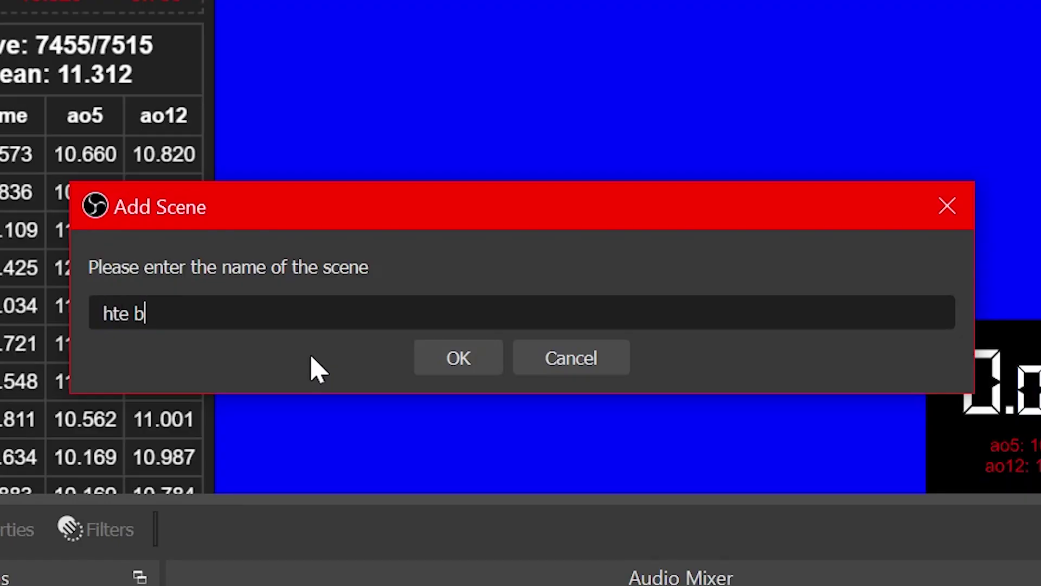
pyautogui.write('etre scs')
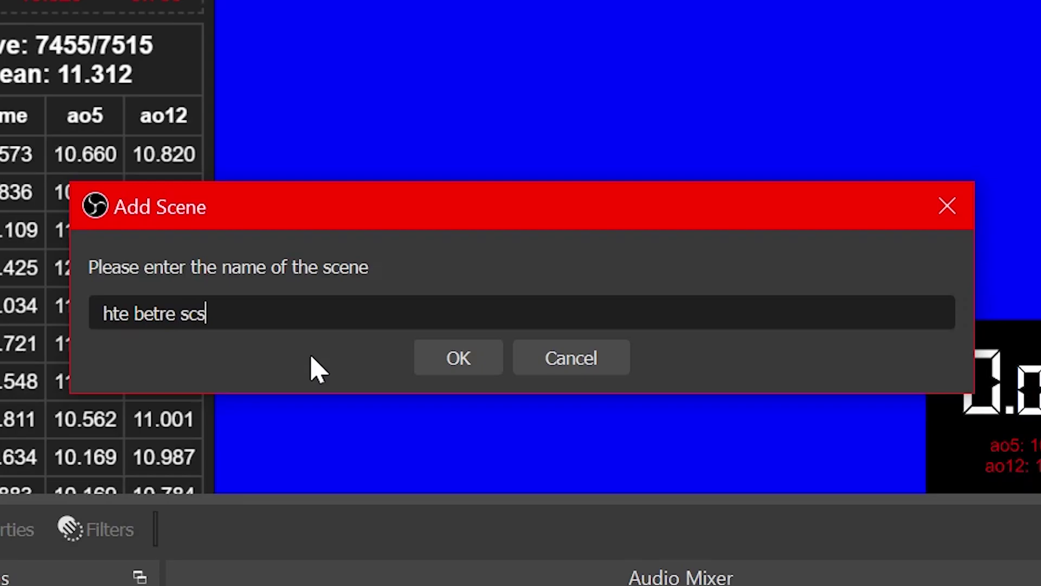
pyautogui.write('timety ovearlkgjhrfsujilhkgbvdfvnefbcv nxm')
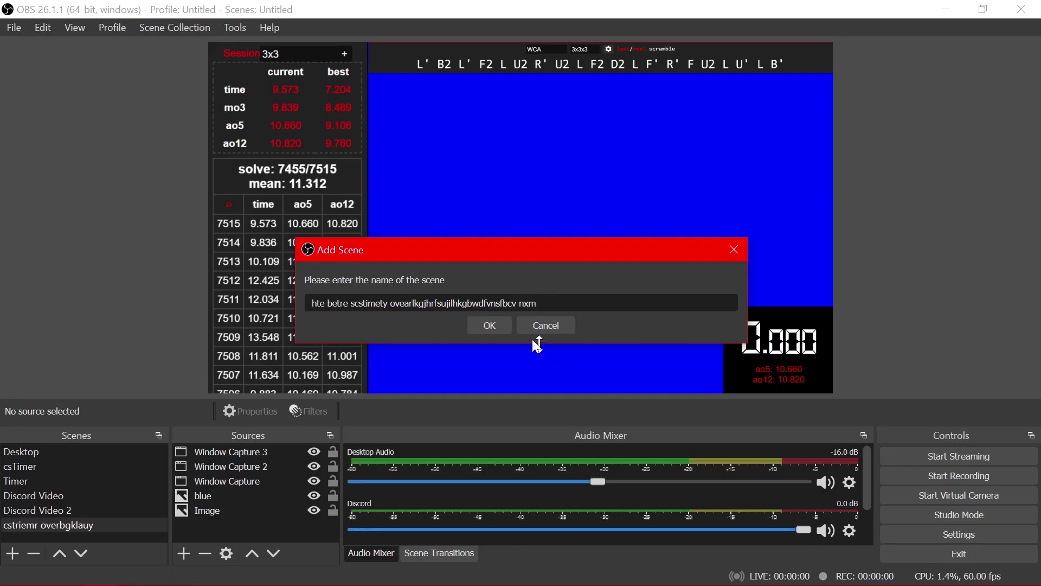
pyautogui.click(458, 358)
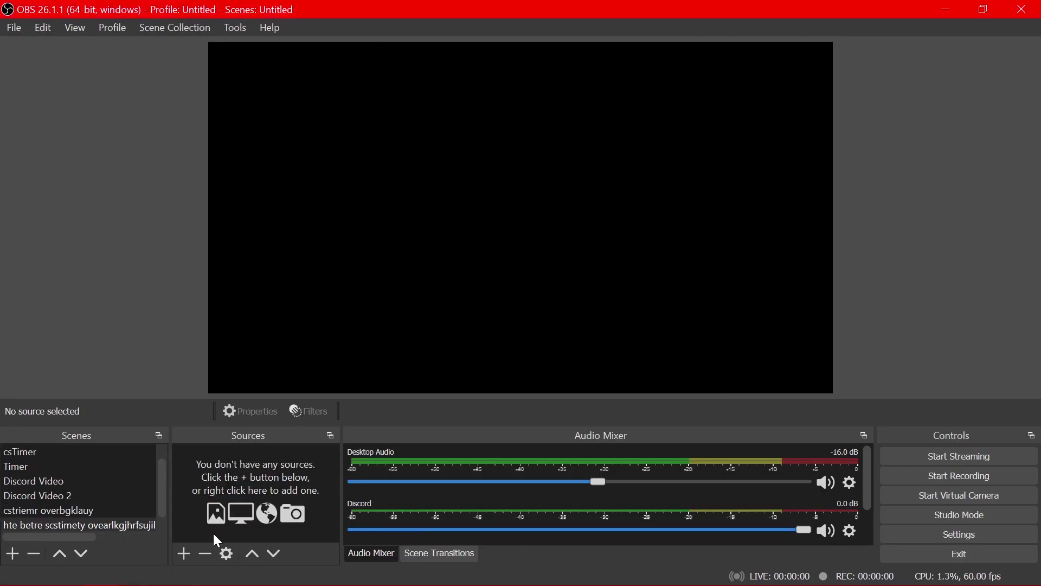
# Step: Switch to csTimer and open its options, copy the blue imgur image's address in Chrome and return to csTimer
pyautogui.click(188, 579)
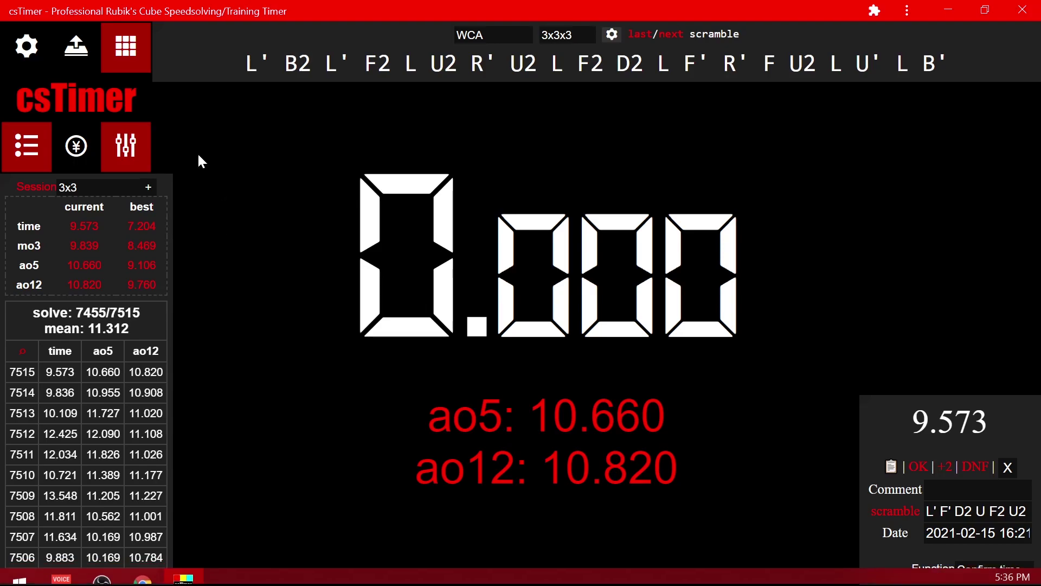
pyautogui.click(26, 46)
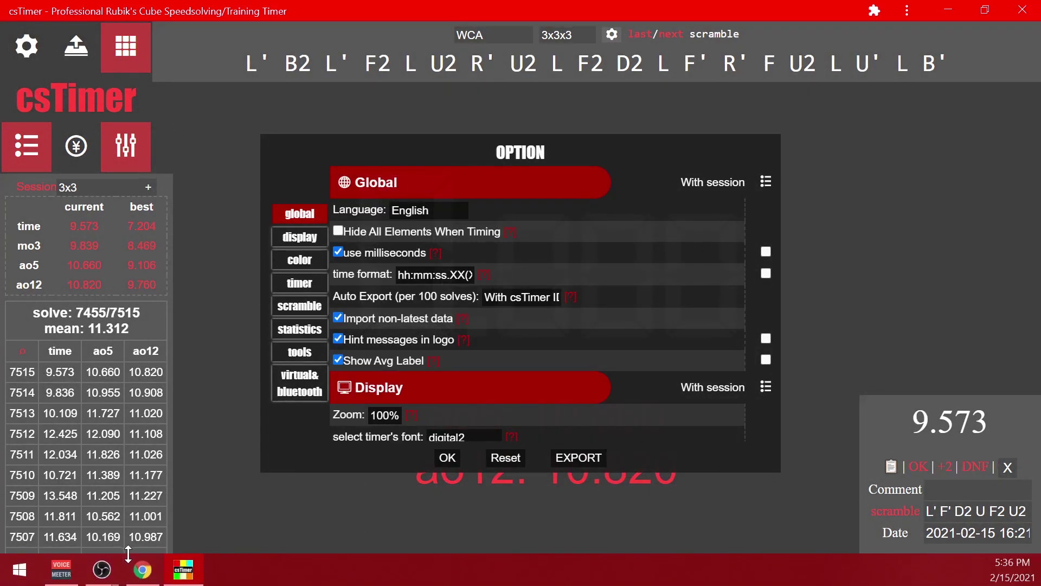
pyautogui.click(142, 575)
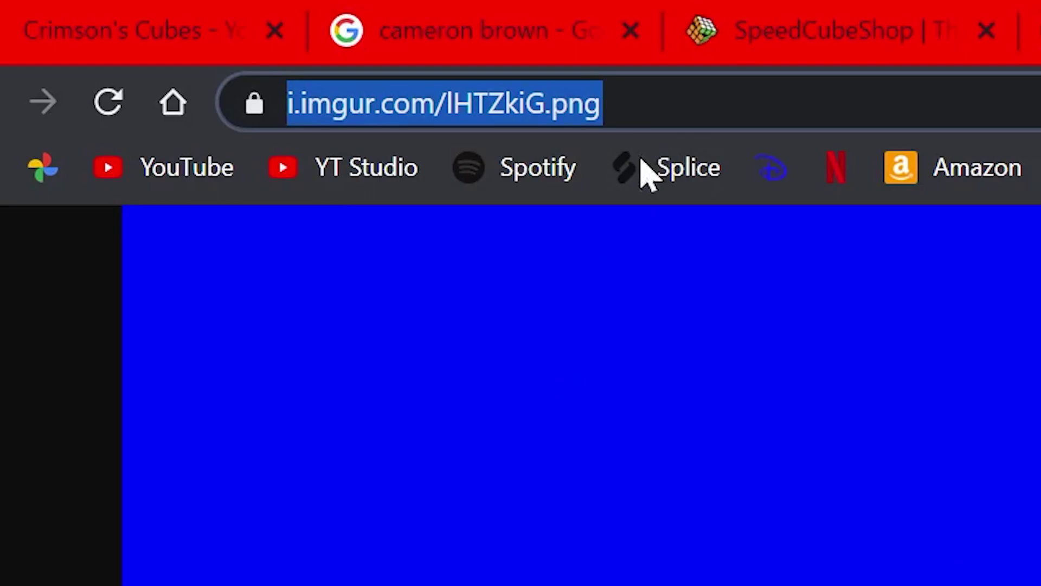
pyautogui.click(183, 573)
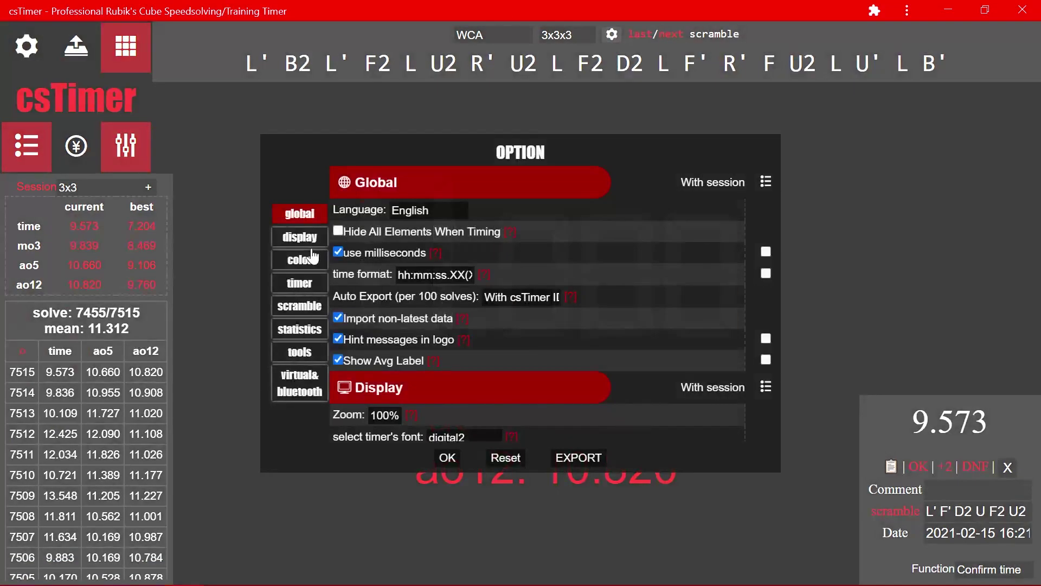
pyautogui.click(313, 238)
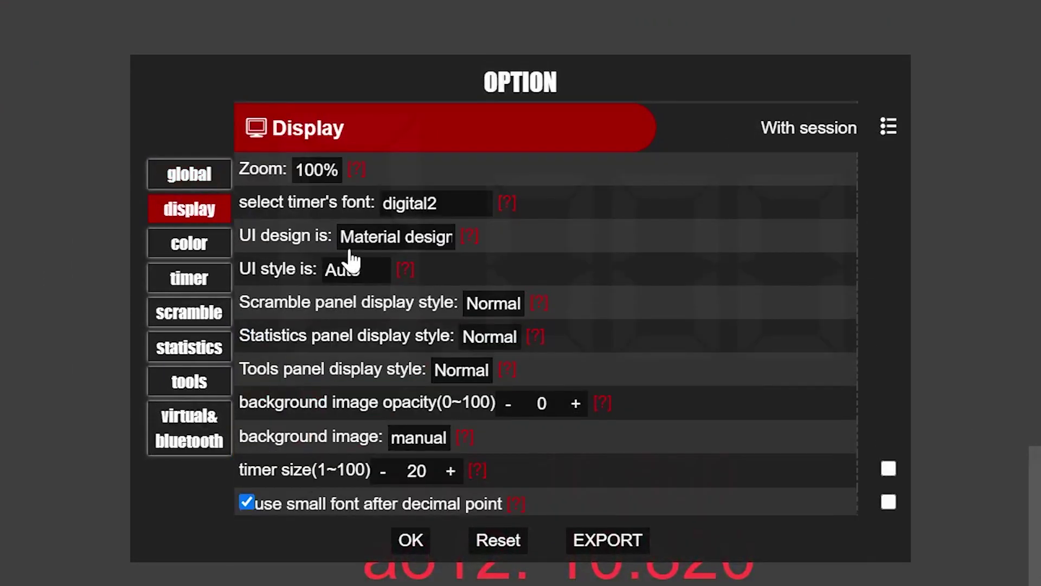
pyautogui.click(420, 439)
pyautogui.click(425, 462)
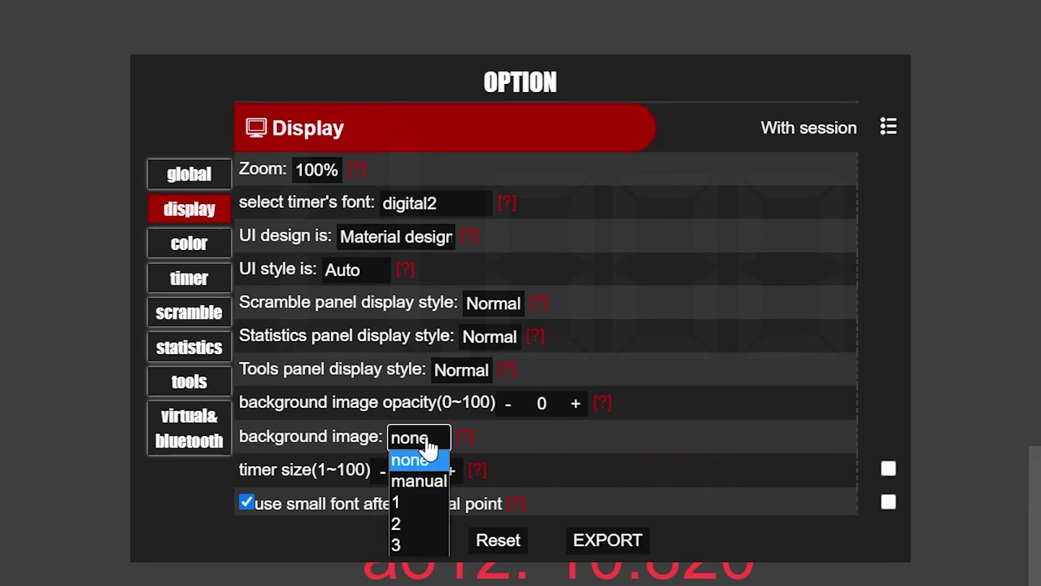
pyautogui.click(429, 479)
pyautogui.tripleClick(456, 183)
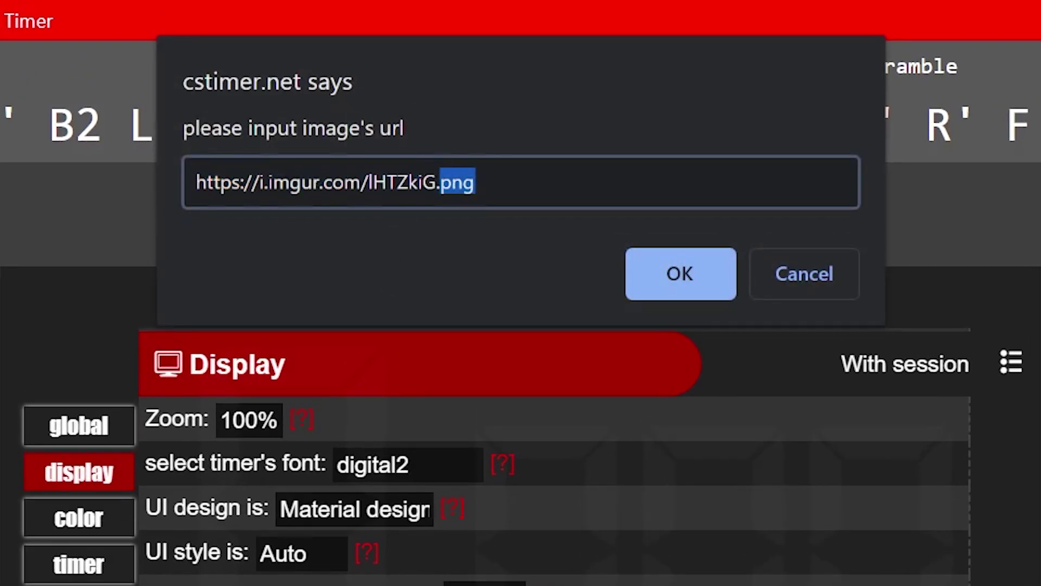
pyautogui.write('https://i.imgur.com/lHTZkiG.png')
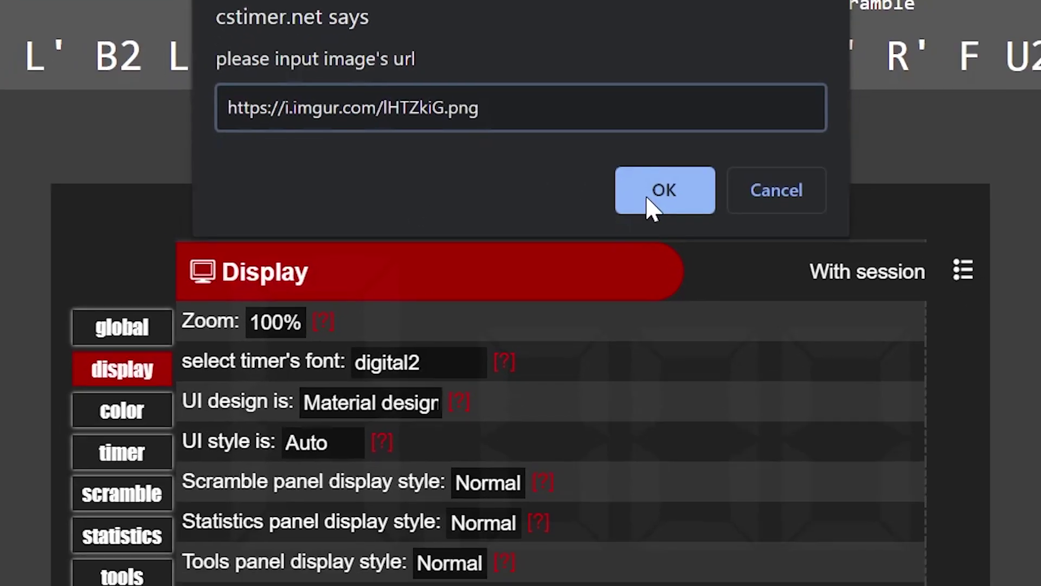
pyautogui.click(652, 282)
# Step: Try background image opacities of 100 and 80, set it to 100 and close the options
pyautogui.doubleClick(537, 405)
pyautogui.write('100')
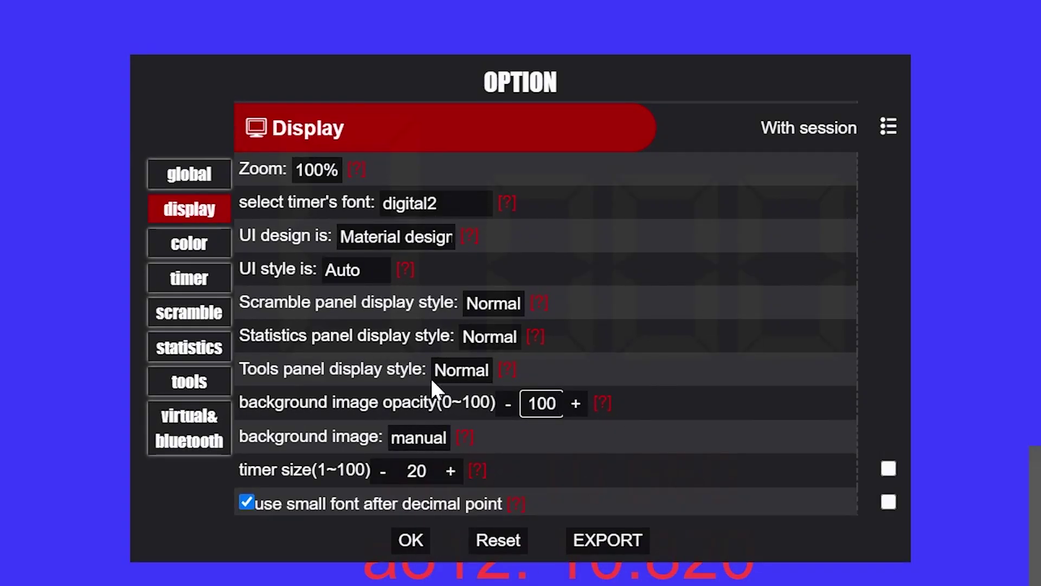
pyautogui.doubleClick(543, 411)
pyautogui.write('80')
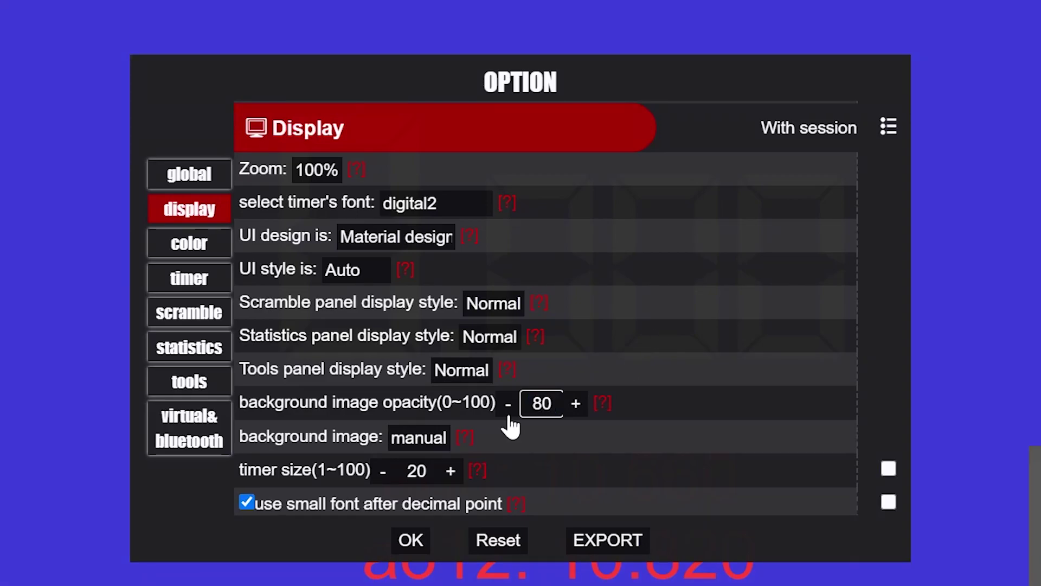
pyautogui.doubleClick(547, 400)
pyautogui.write('1')
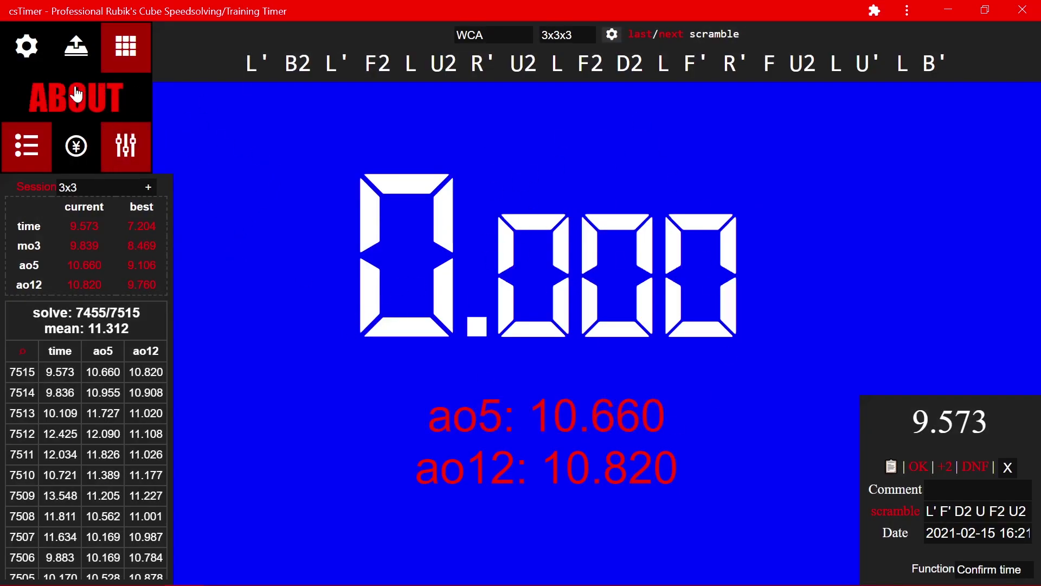
# Step: Reopen the options and set the background image to none
pyautogui.click(26, 45)
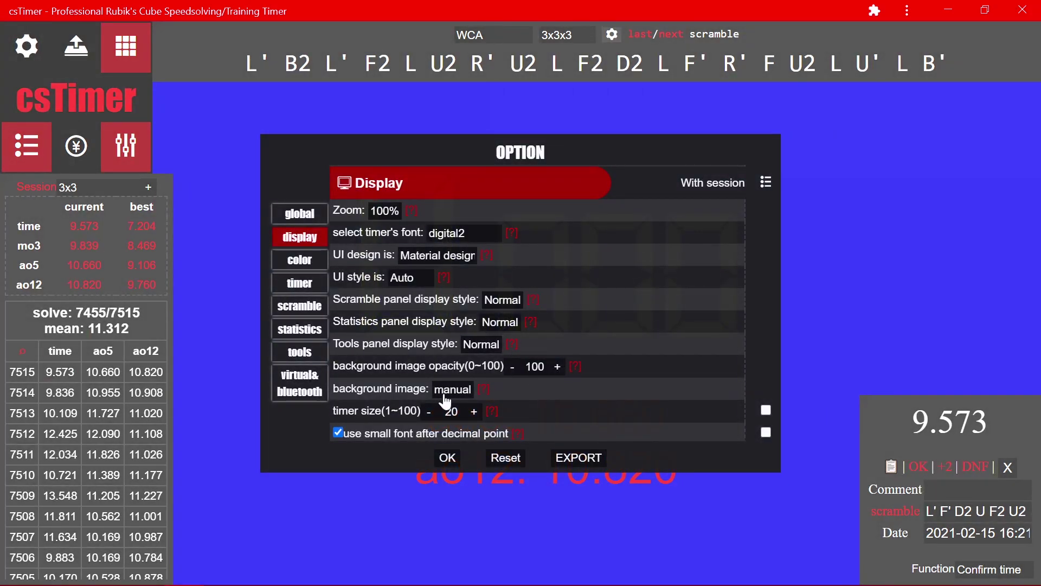
pyautogui.click(445, 400)
pyautogui.click(445, 407)
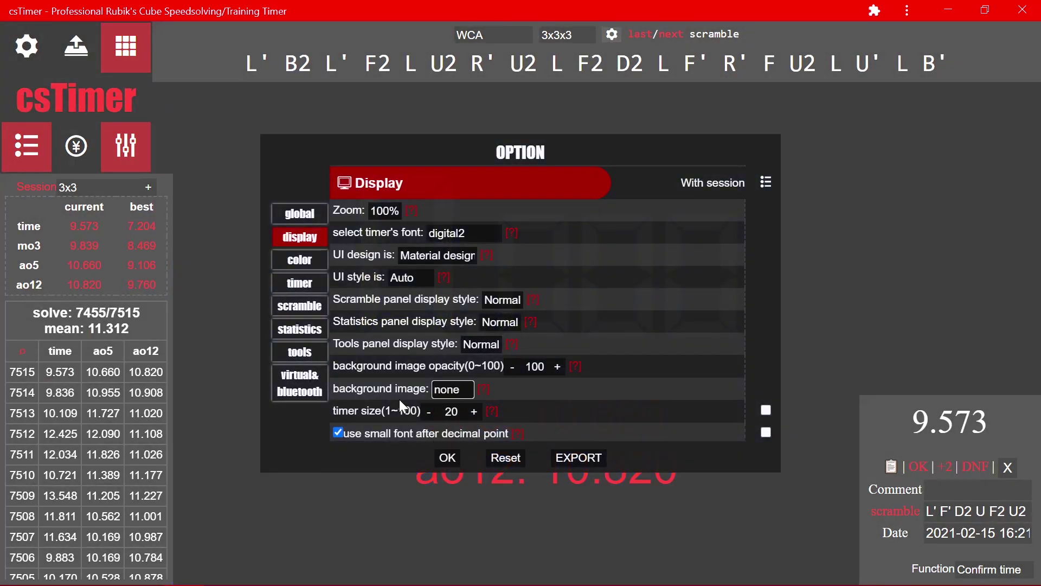
# Step: Change csTimer's background color from black to blue in the color options and close the dialog
pyautogui.click(291, 260)
pyautogui.click(455, 259)
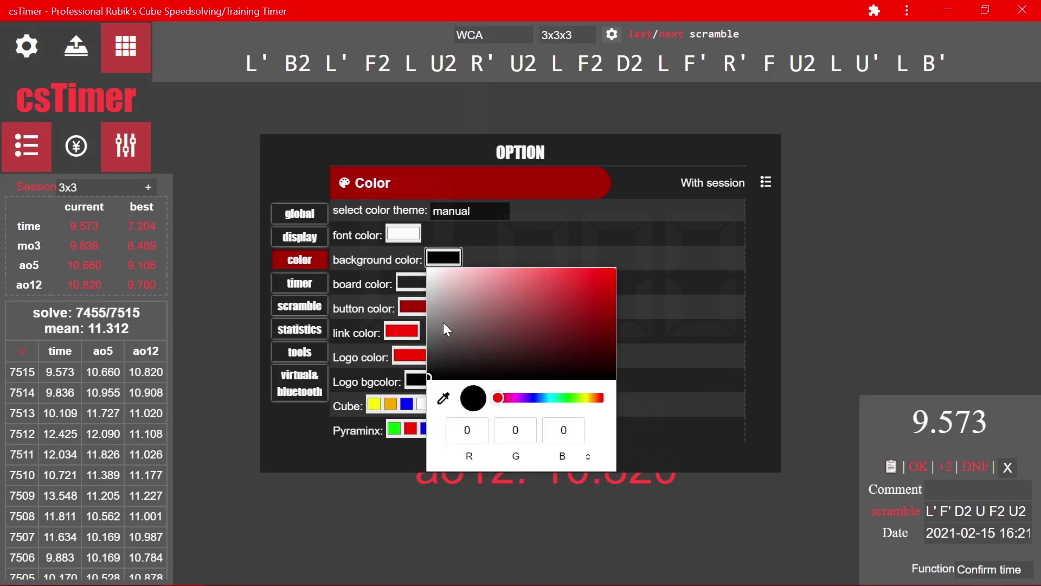
pyautogui.click(577, 431)
pyautogui.write('25')
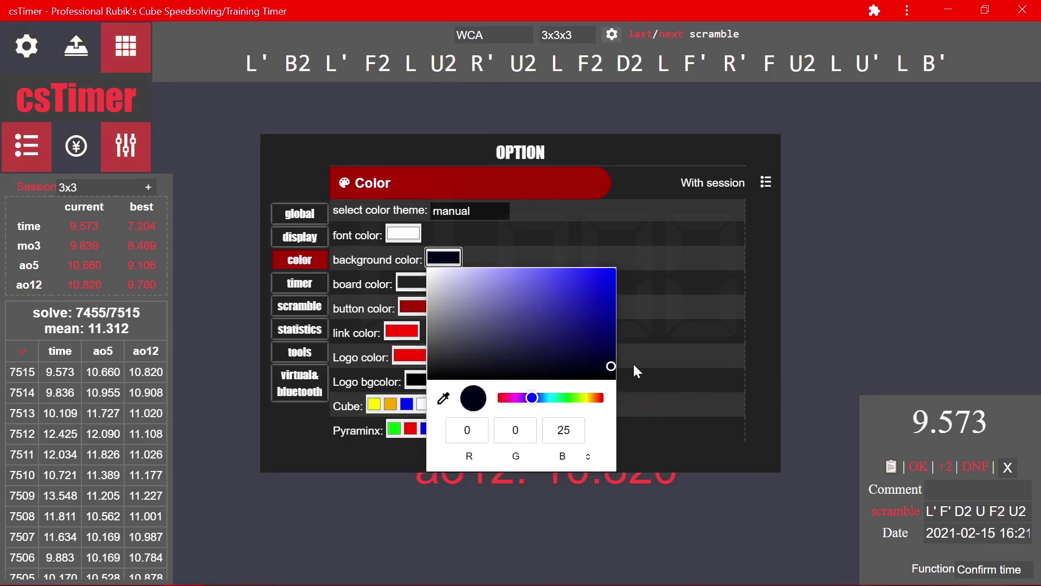
pyautogui.click(247, 244)
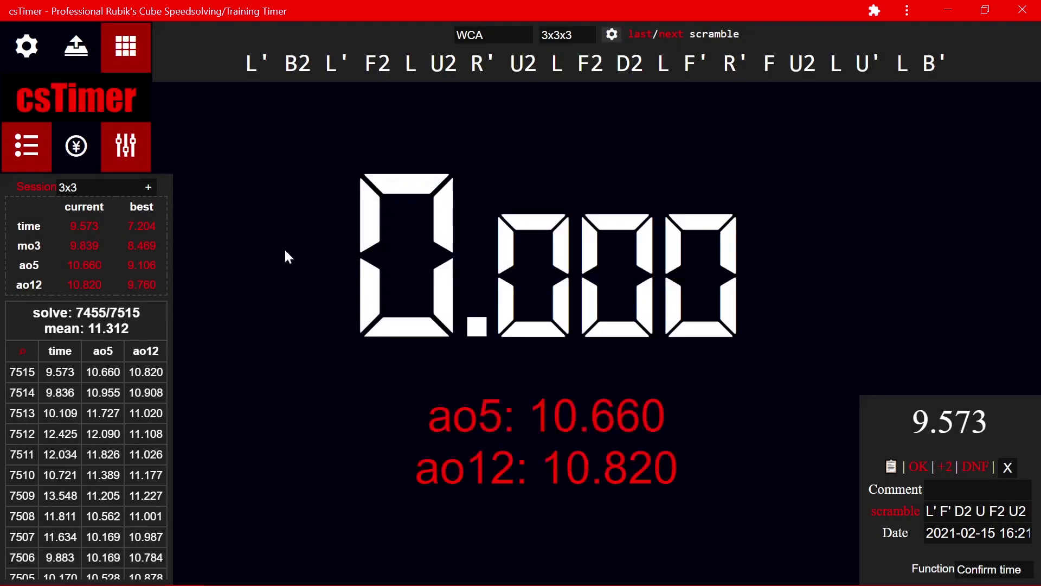
pyautogui.click(135, 158)
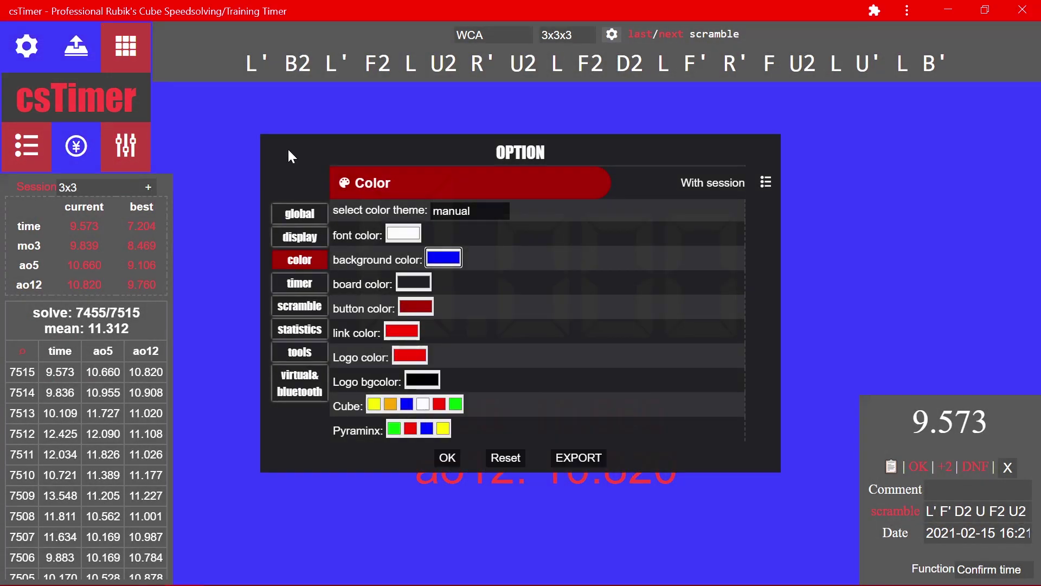
pyautogui.click(288, 156)
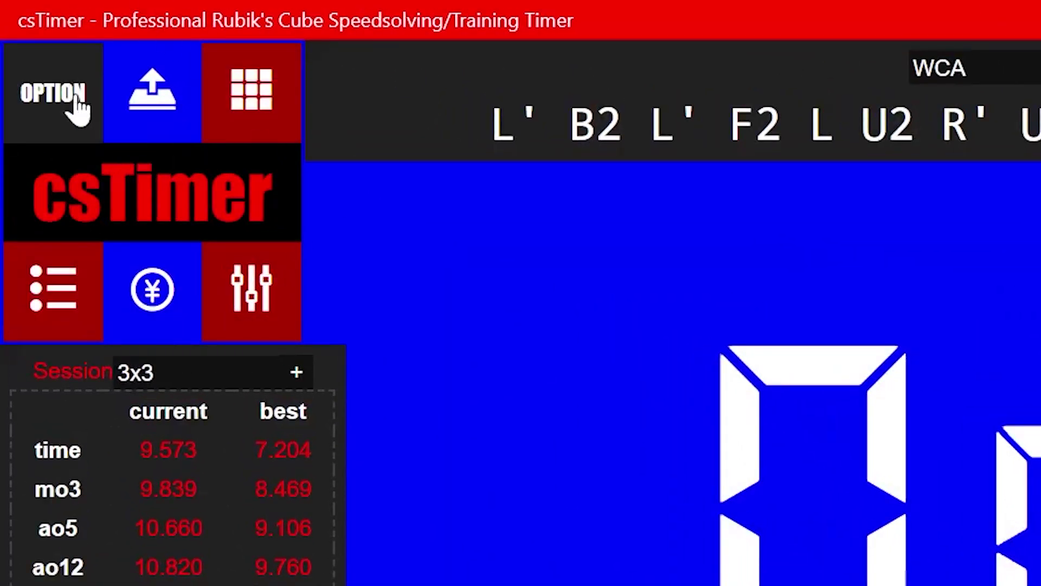
# Step: Reopen csTimer's options and go through the scramble and display settings to the color settings
pyautogui.click(68, 106)
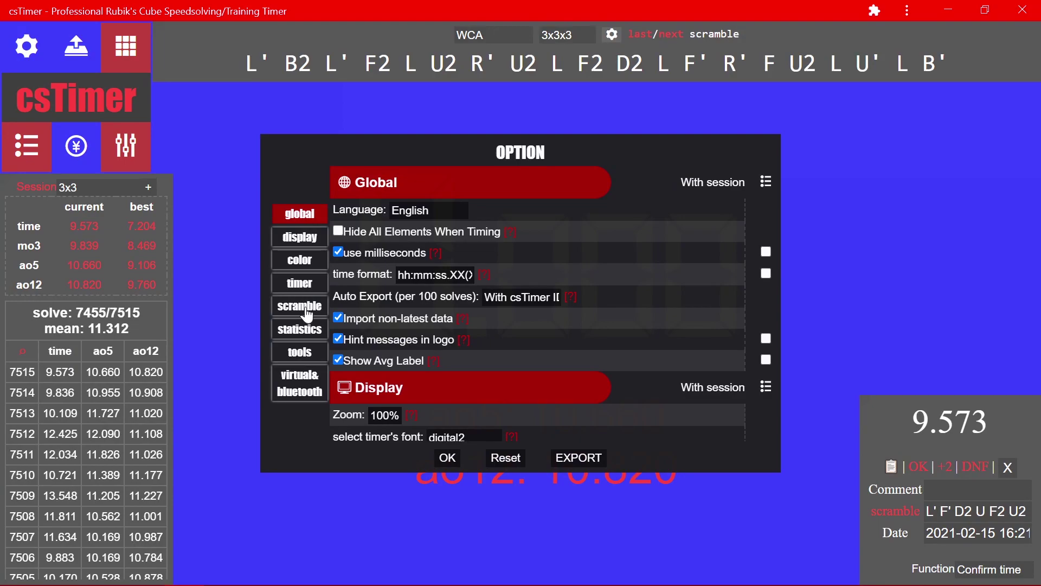
pyautogui.click(307, 314)
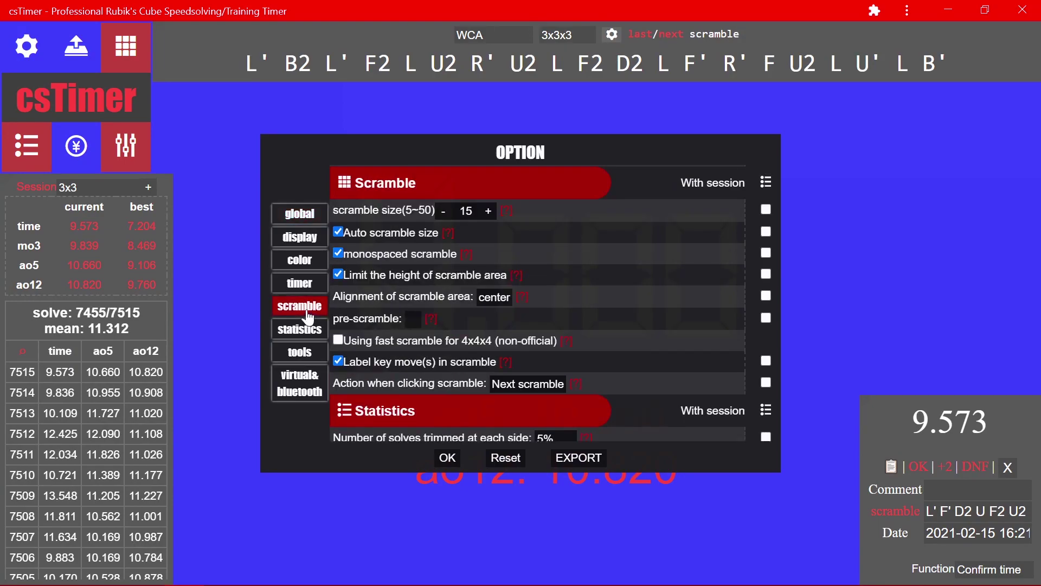
pyautogui.click(311, 243)
pyautogui.click(311, 263)
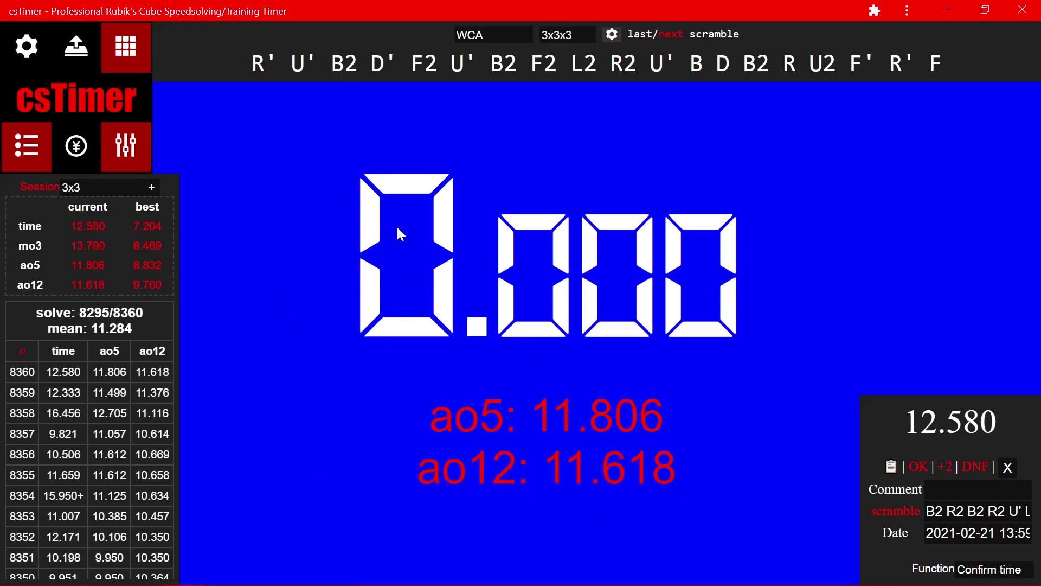
# Step: In the display options, switch the background image to none and back to manual, accepting the existing imgur URL
pyautogui.click(26, 46)
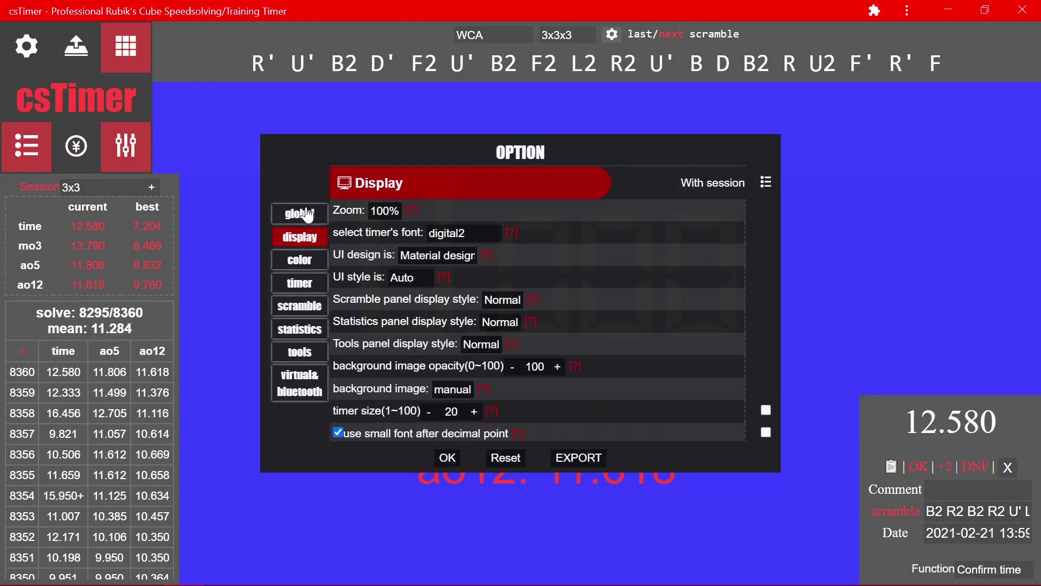
pyautogui.click(7, 39)
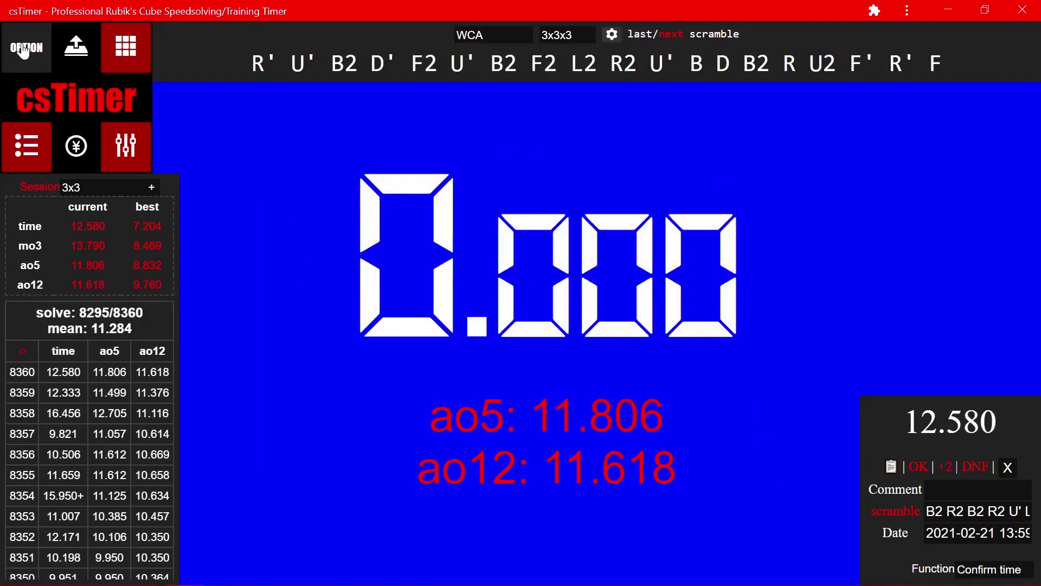
pyautogui.click(20, 47)
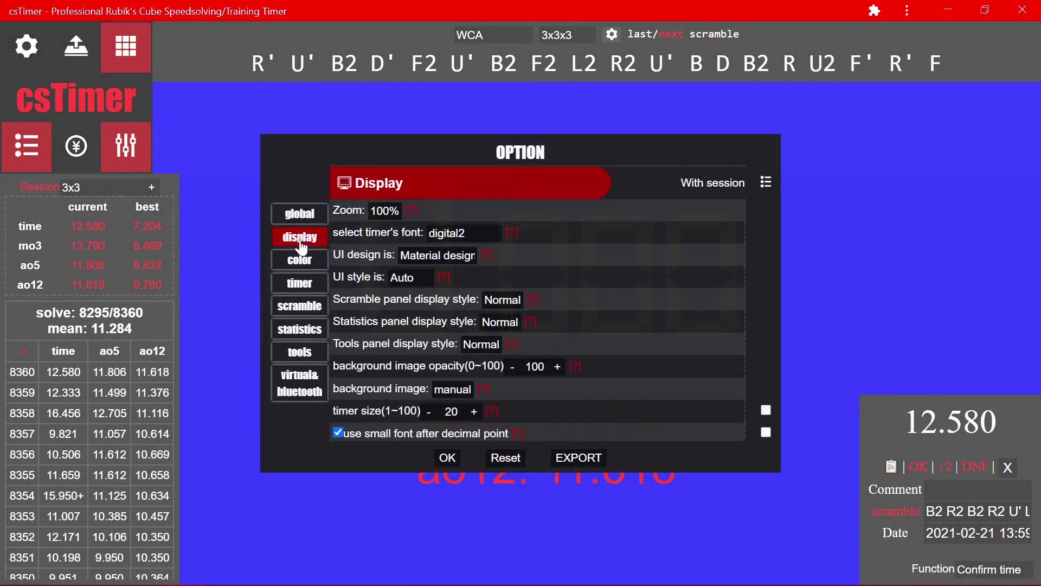
pyautogui.scroll(-2, 603, 317)
pyautogui.scroll(2, 522, 404)
pyautogui.click(437, 393)
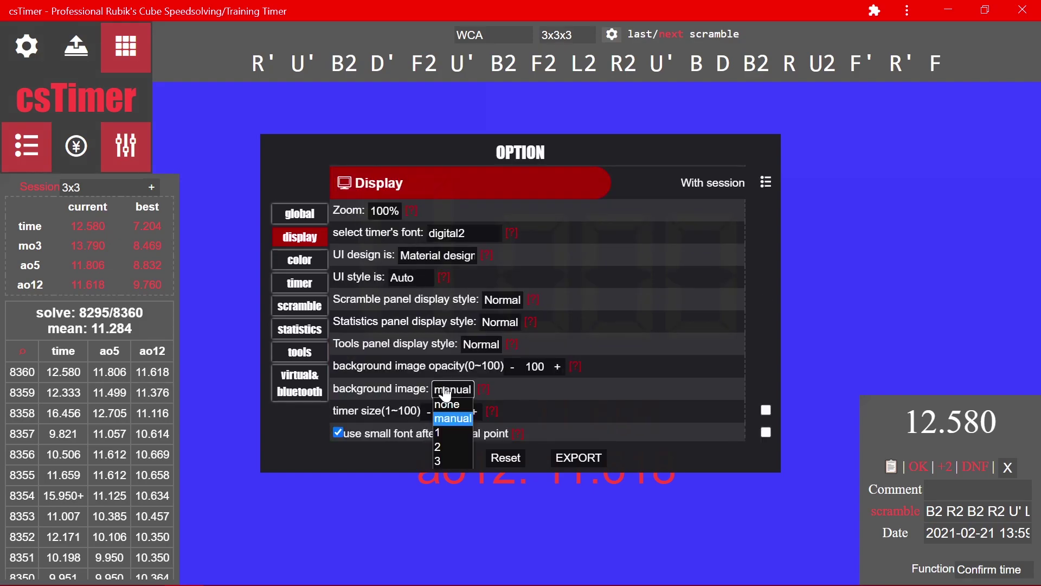
pyautogui.click(466, 409)
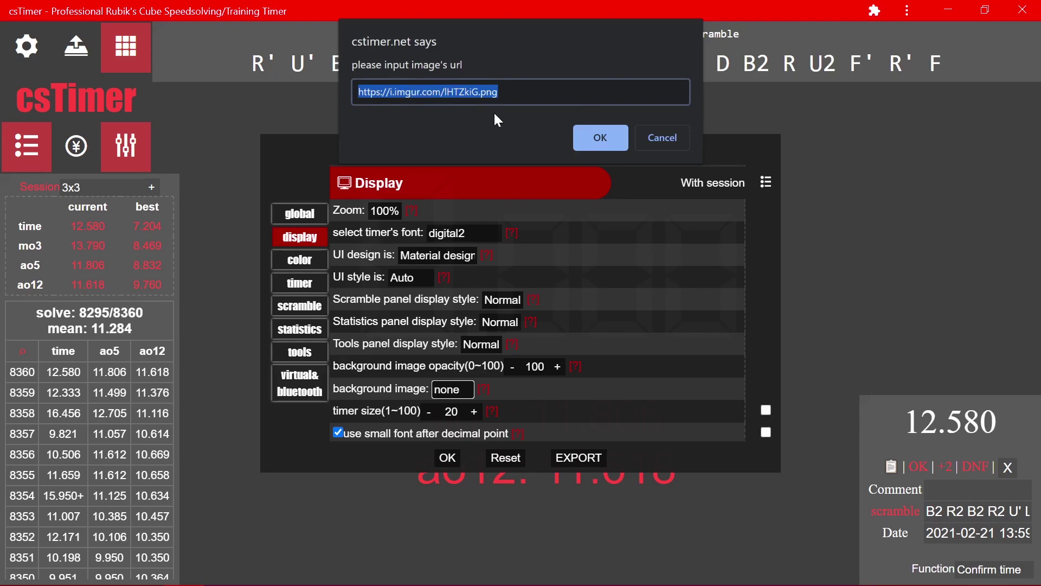
pyautogui.click(600, 139)
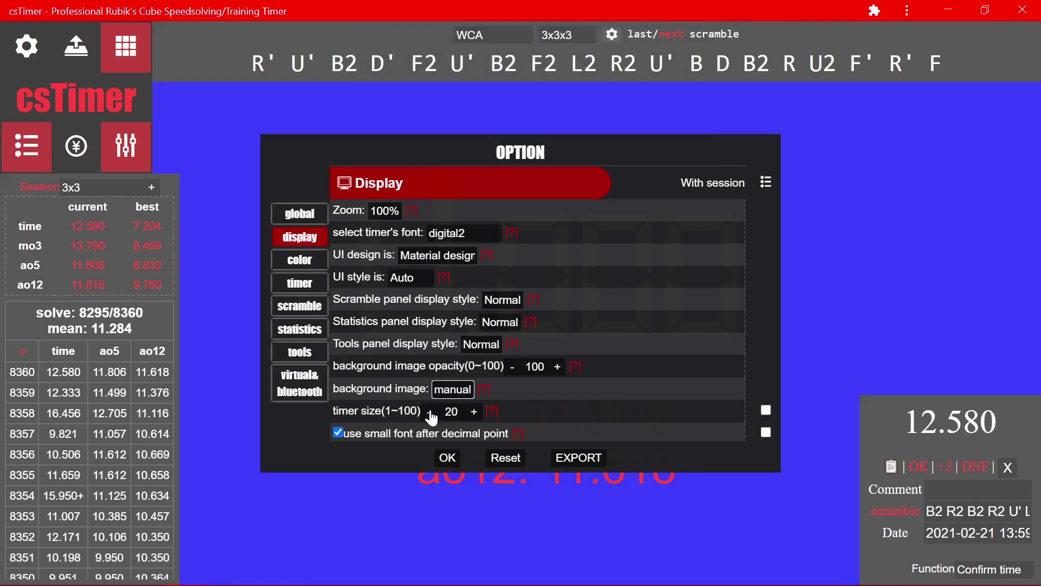
# Step: Set the background image opacity to 0 and apply the options
pyautogui.hotkey('shift', 'Tab')
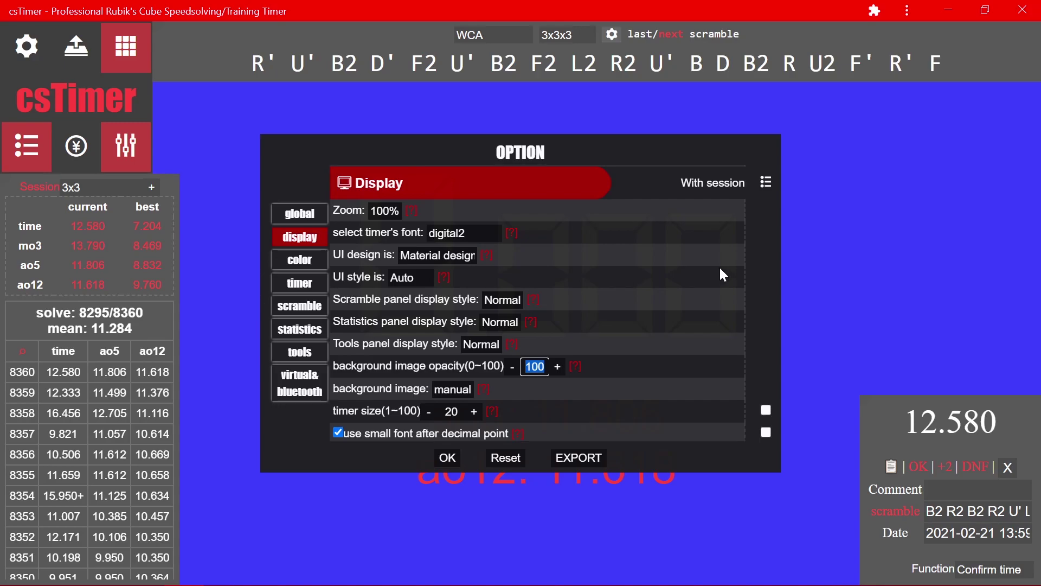
pyautogui.write('0')
pyautogui.press('Return')
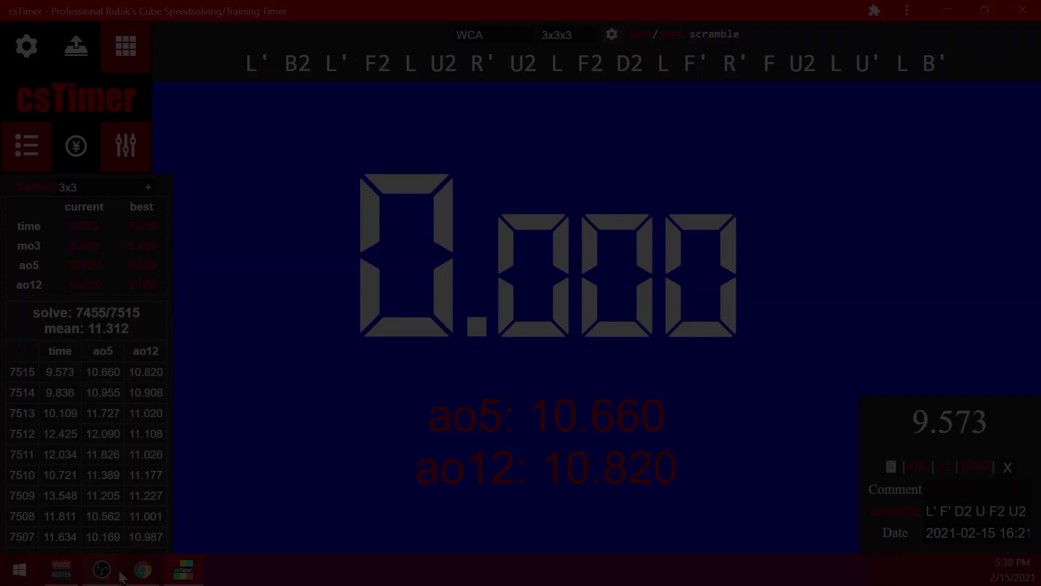
# Step: Switch to the OBS Studio window that holds the new empty scene
pyautogui.moveTo(103, 567)
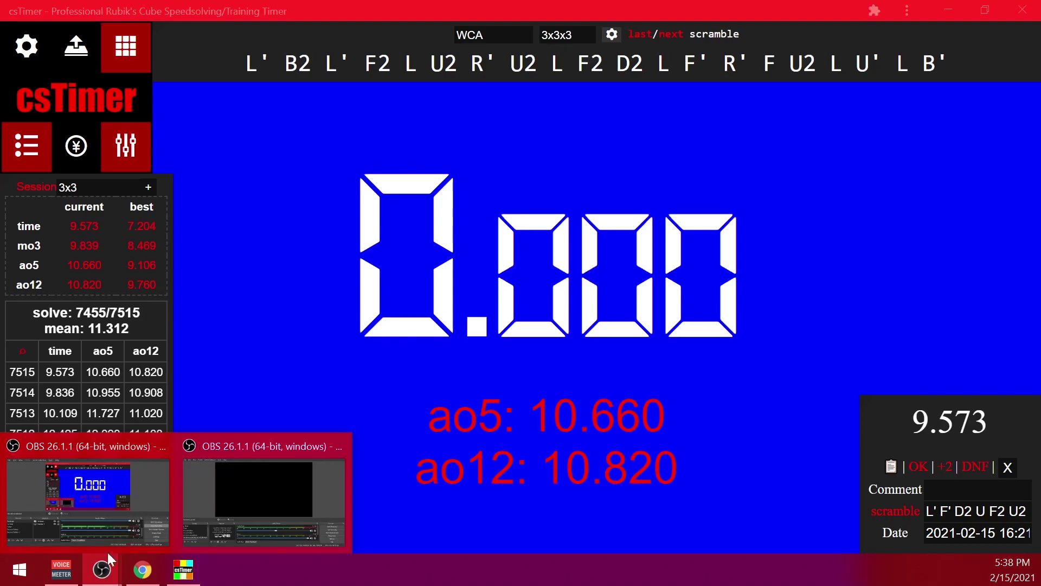
pyautogui.click(223, 495)
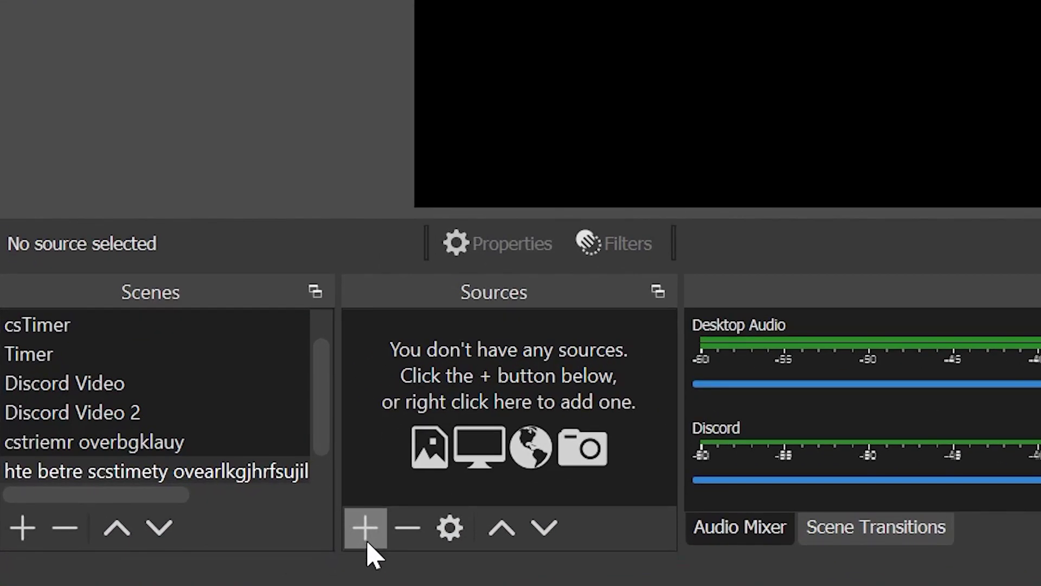
# Step: Add a Color Key filter to the csTimer window capture and set its key color type to Blue
pyautogui.click(369, 545)
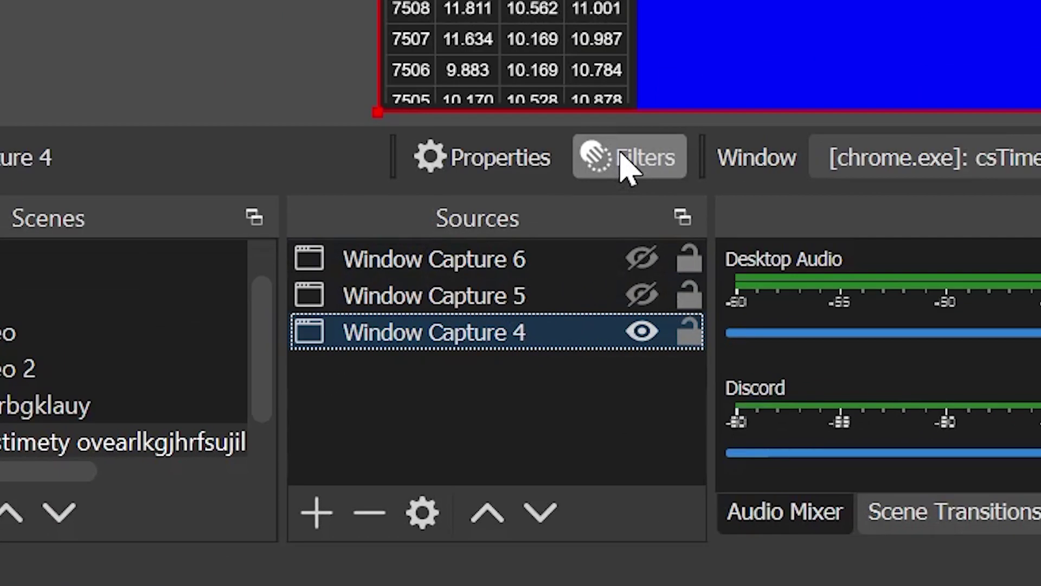
pyautogui.click(308, 410)
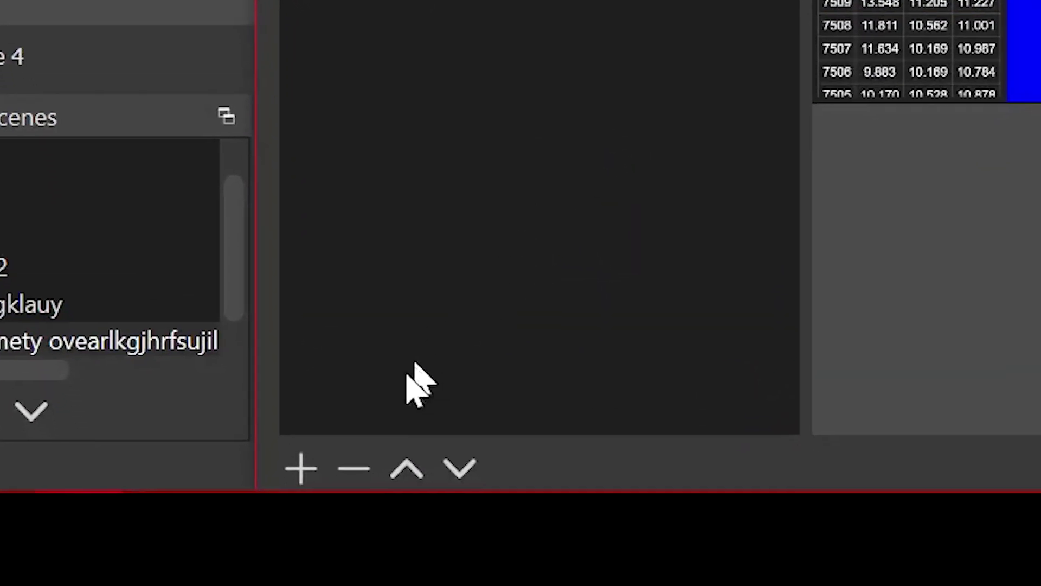
pyautogui.click(302, 467)
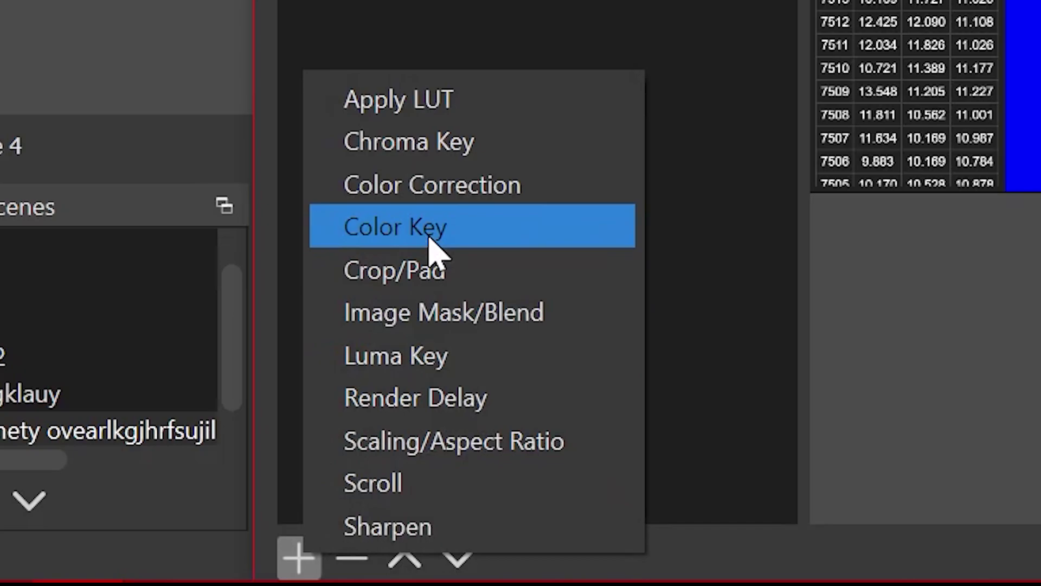
pyautogui.click(431, 238)
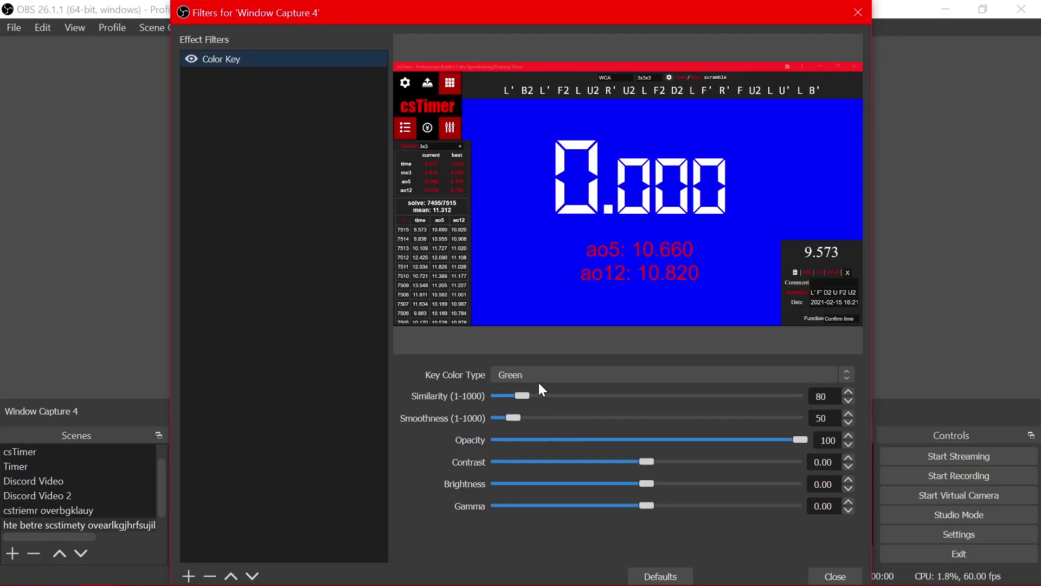
pyautogui.click(537, 379)
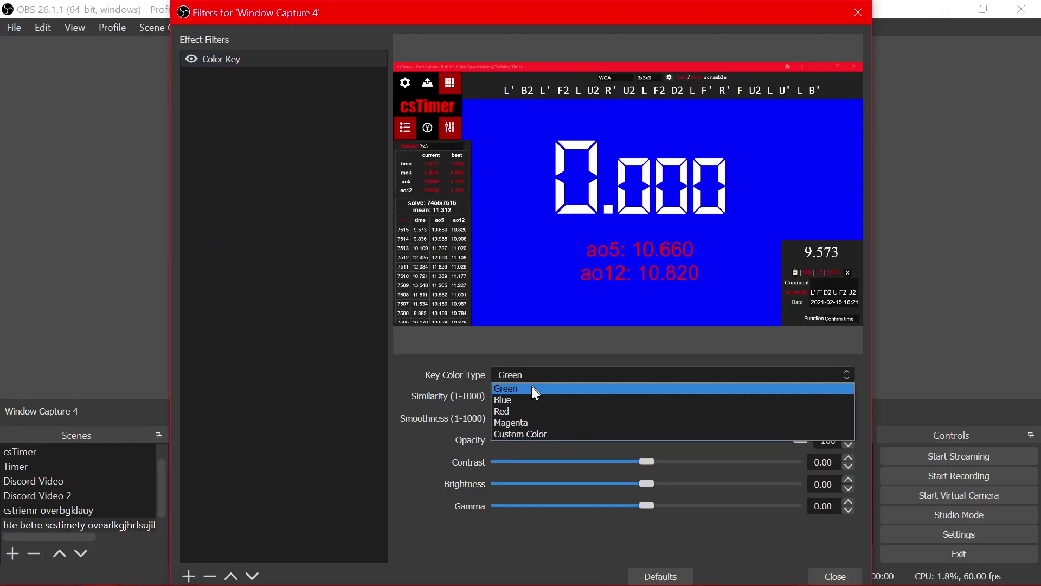
pyautogui.click(541, 398)
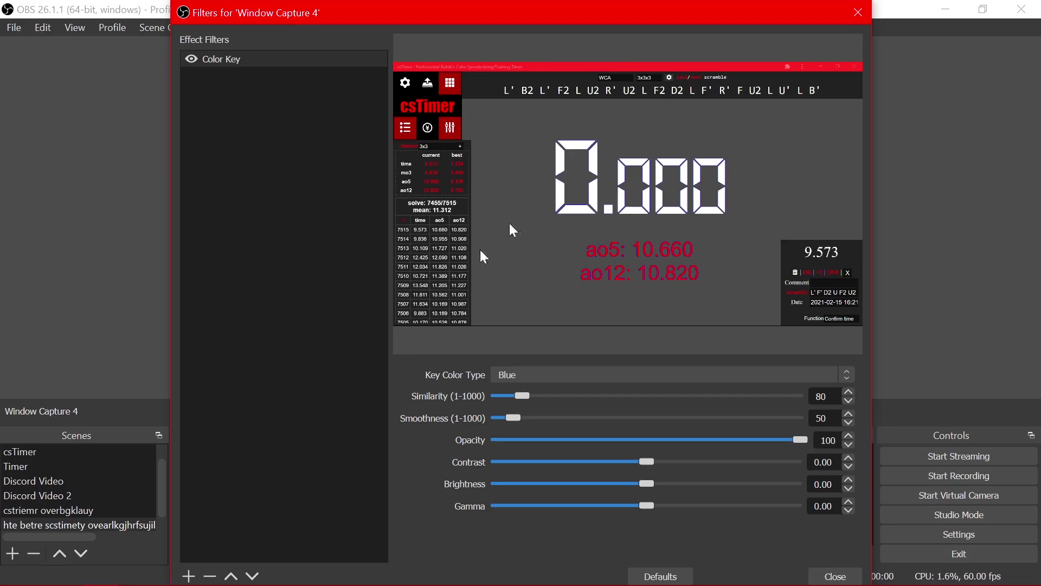
# Step: Try Green as the Color Key filter's key color type
pyautogui.click(540, 372)
pyautogui.click(536, 390)
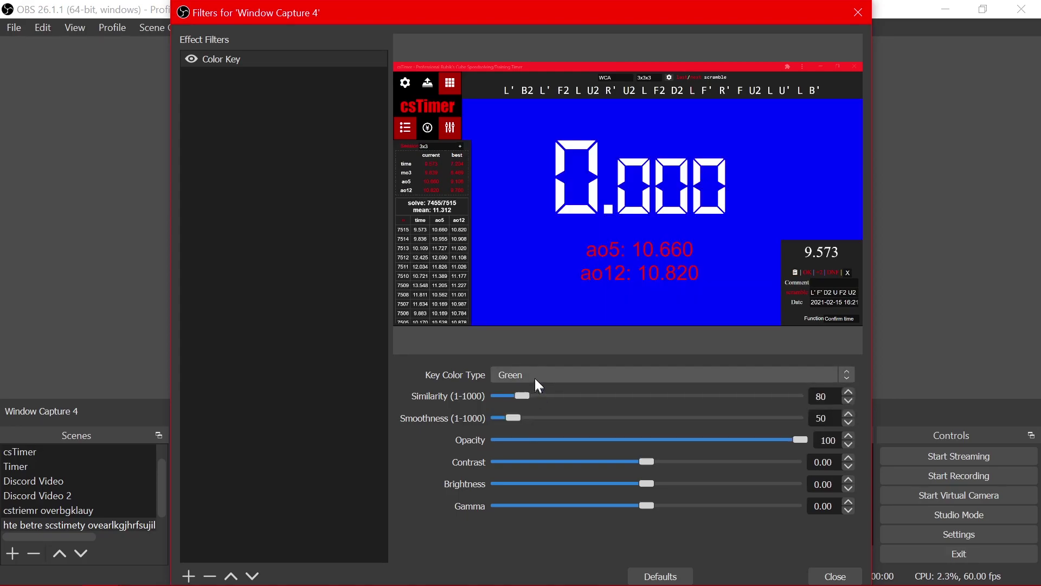
# Step: Switch to csTimer, trigger the timer to check its digit color when ready, and return to the OBS filters window
pyautogui.moveTo(193, 551)
pyautogui.click(183, 569)
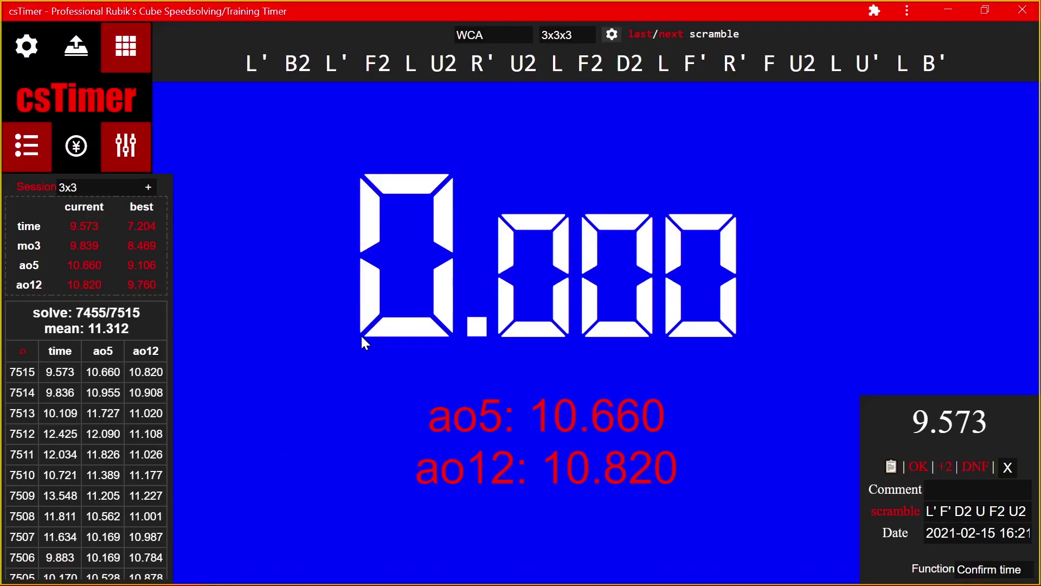
pyautogui.press('space')
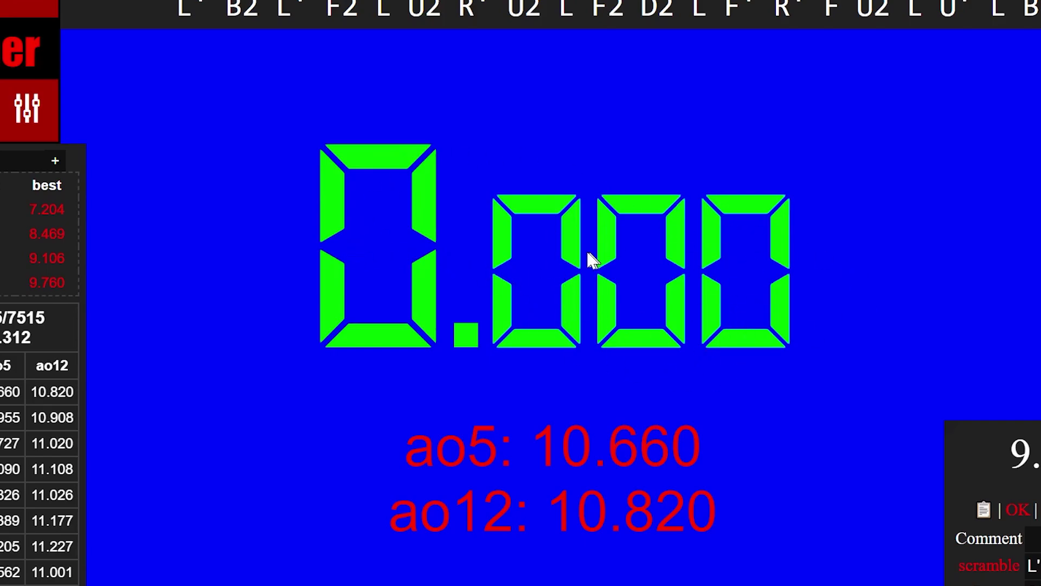
pyautogui.press('space')
pyautogui.press('Escape')
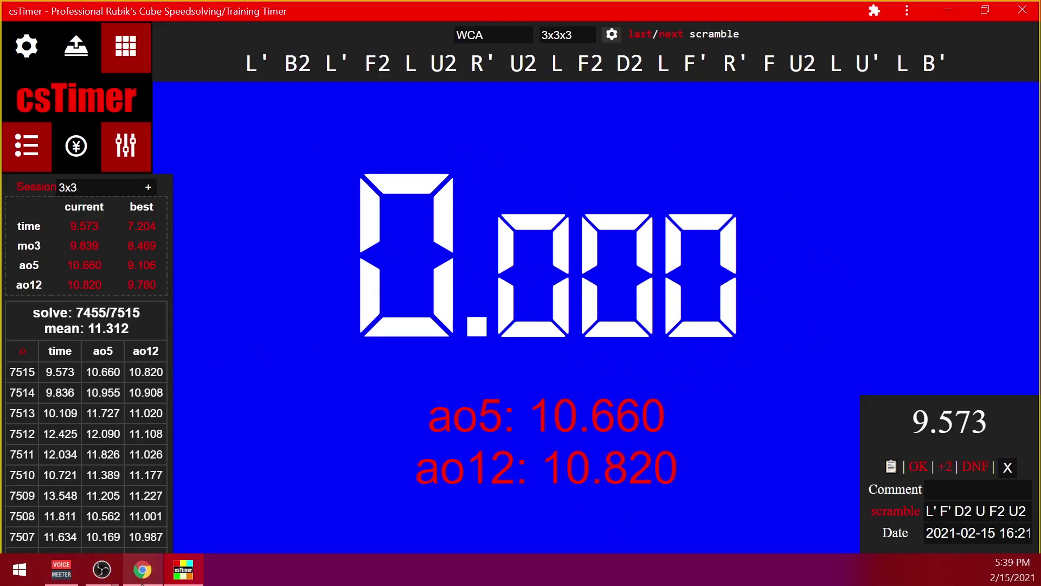
pyautogui.click(102, 569)
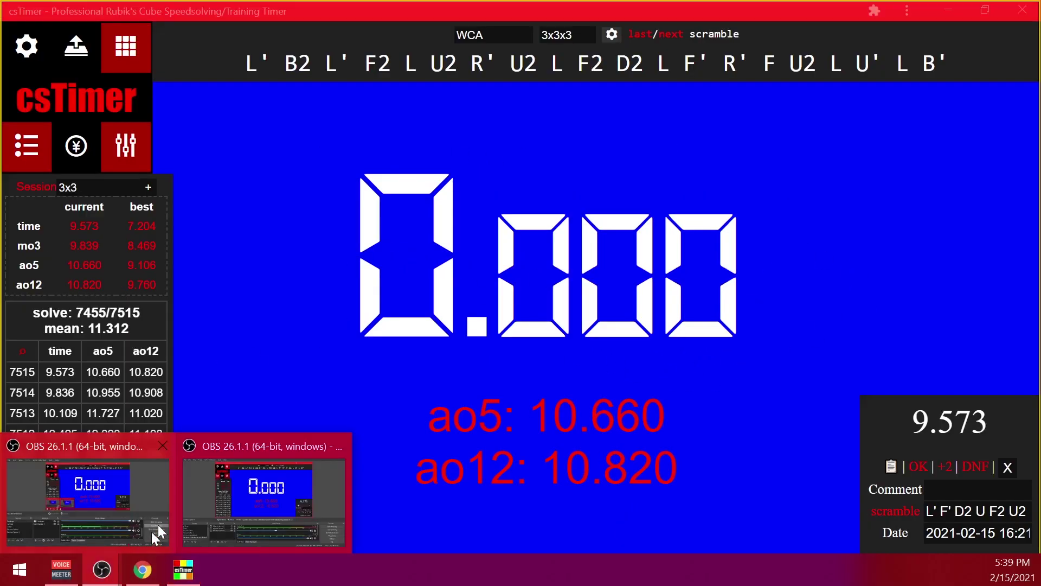
pyautogui.click(218, 516)
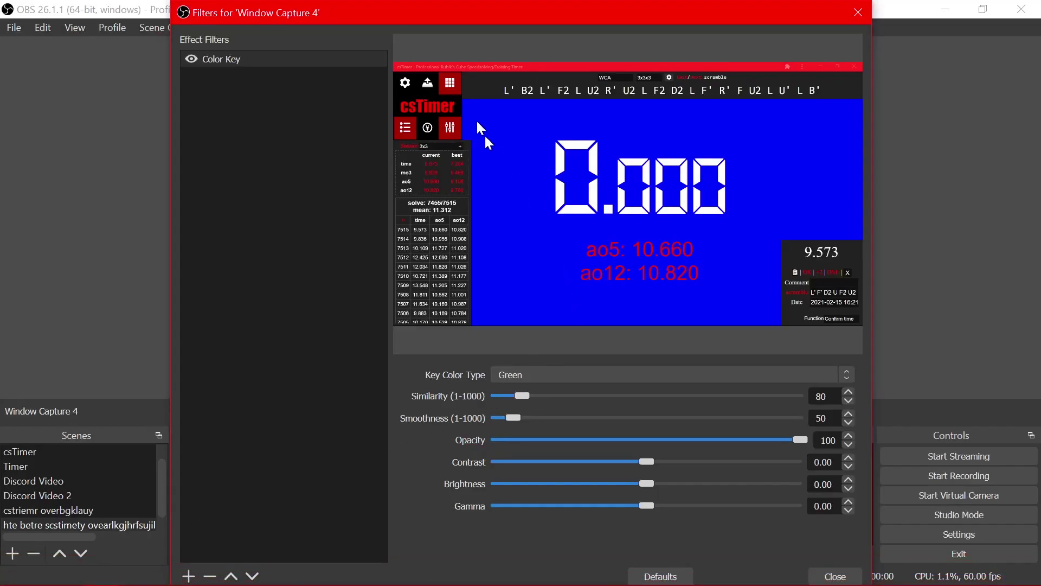
# Step: Set the key color type back to Blue and glance at the other OBS window
pyautogui.click(544, 375)
pyautogui.click(544, 399)
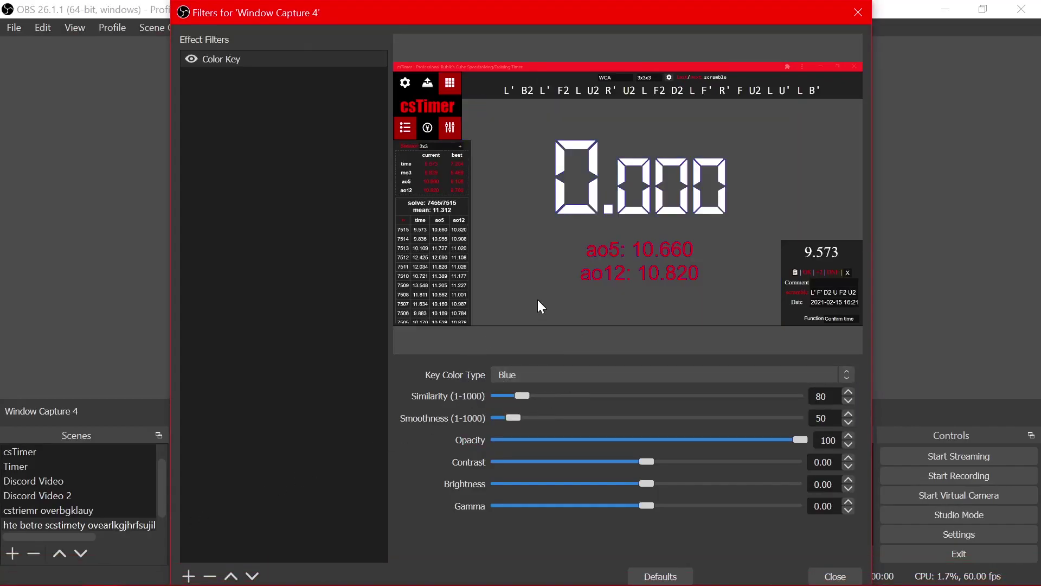
pyautogui.click(101, 570)
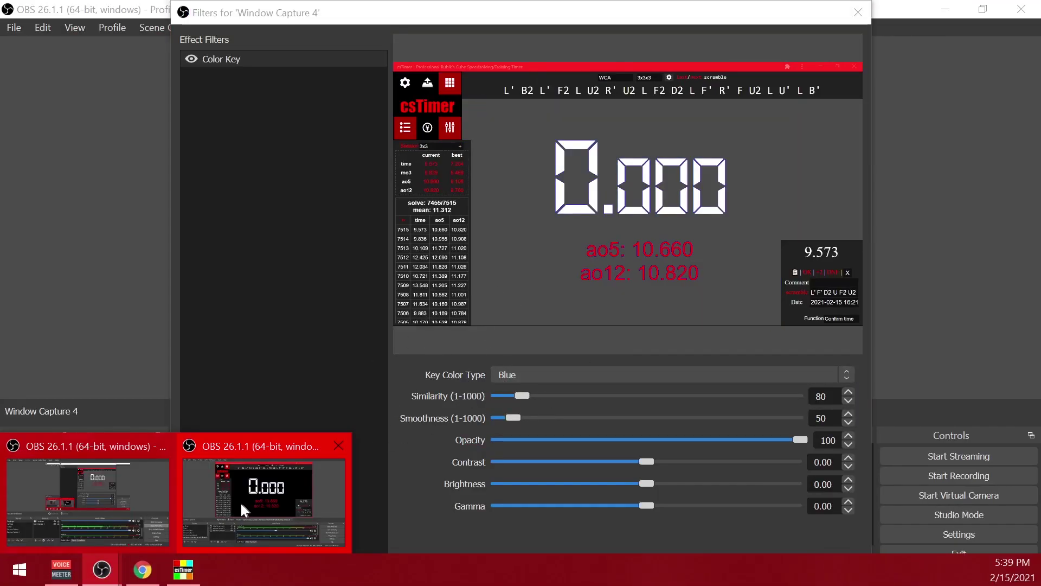
pyautogui.click(217, 497)
pyautogui.click(101, 570)
pyautogui.click(150, 545)
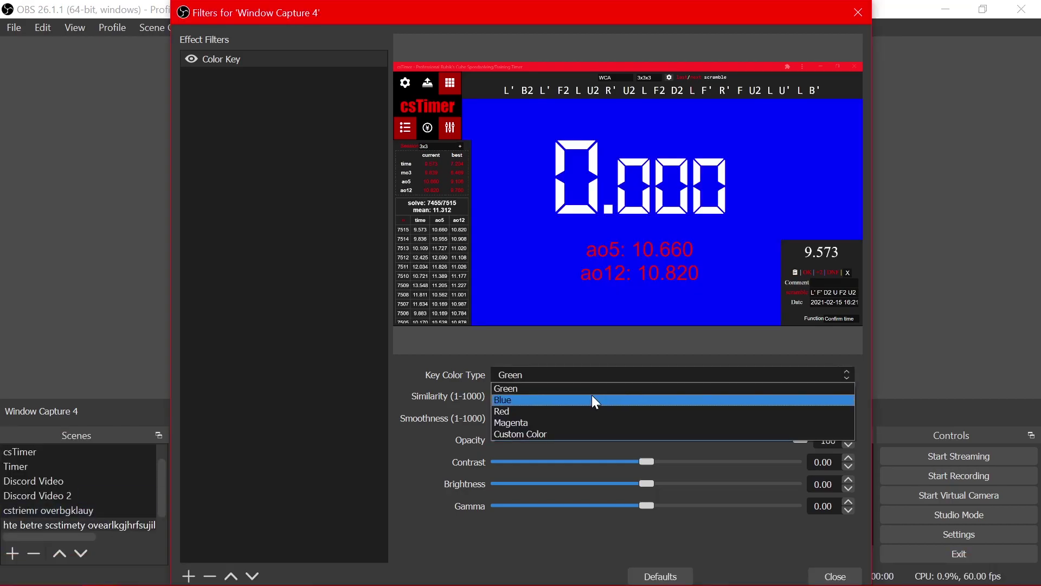
# Step: Try the Magenta key color, return to Blue with similarity about 165 and smoothness about 64, and close the filters
pyautogui.click(583, 421)
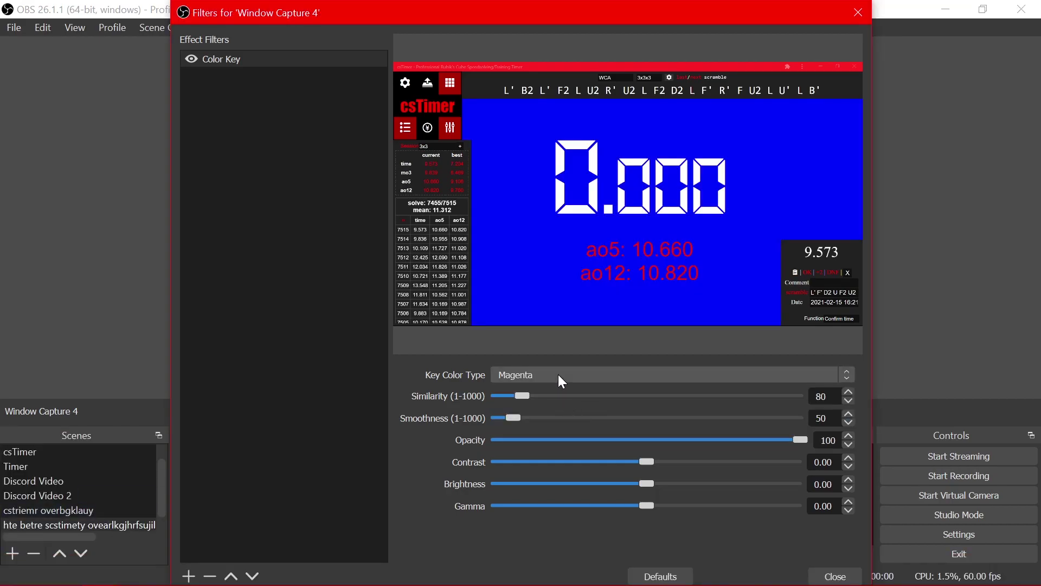
pyautogui.scroll(2, 558, 374)
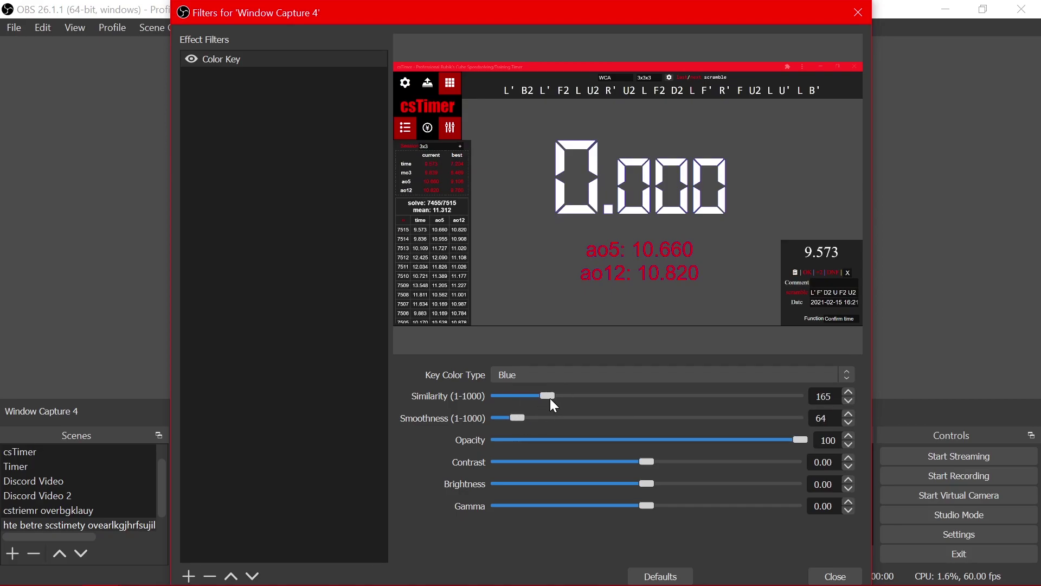
pyautogui.moveTo(548, 398)
pyautogui.mouseDown()
pyautogui.moveTo(781, 407)
pyautogui.moveTo(652, 420)
pyautogui.moveTo(770, 402)
pyautogui.moveTo(545, 404)
pyautogui.mouseUp()
pyautogui.click(835, 576)
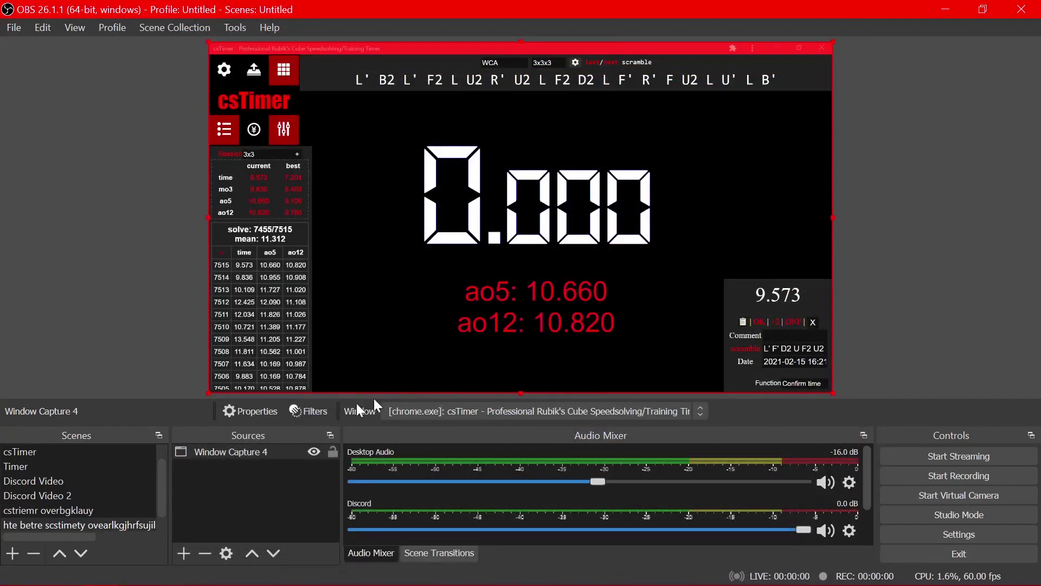
# Step: Copy the csTimer window capture and paste two duplicates of it into the same scene
pyautogui.rightClick(211, 455)
pyautogui.click(263, 111)
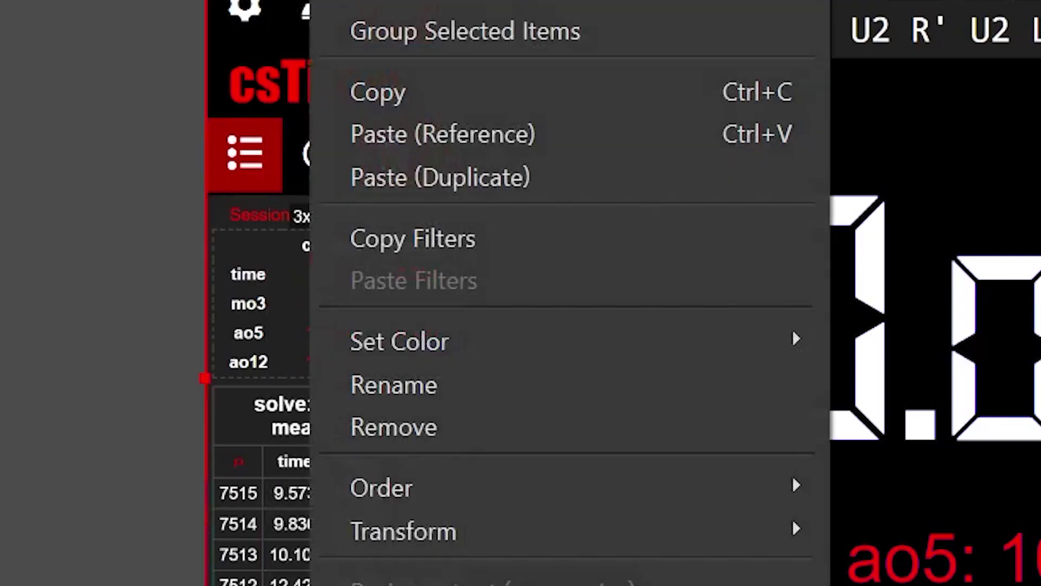
pyautogui.click(467, 175)
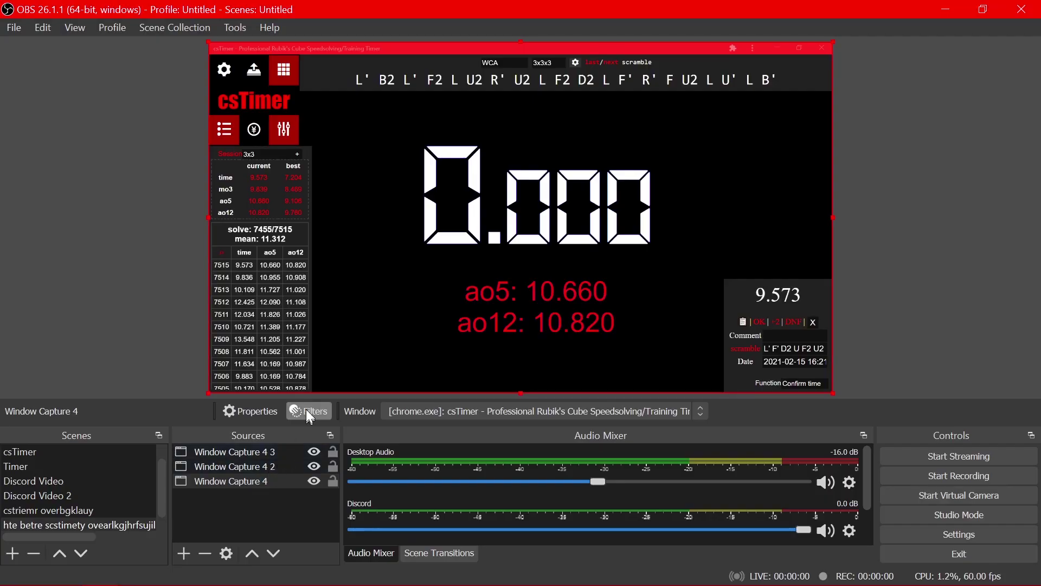
# Step: Check the properties of Window Capture 4 and Window Capture 4 2, then clear the source selection
pyautogui.click(283, 411)
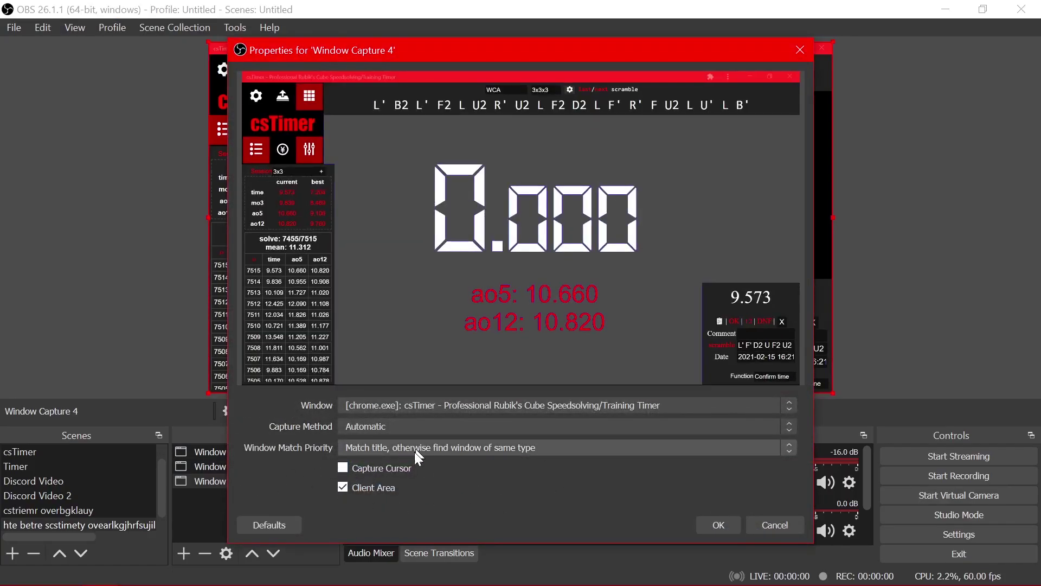
pyautogui.click(726, 524)
pyautogui.click(253, 467)
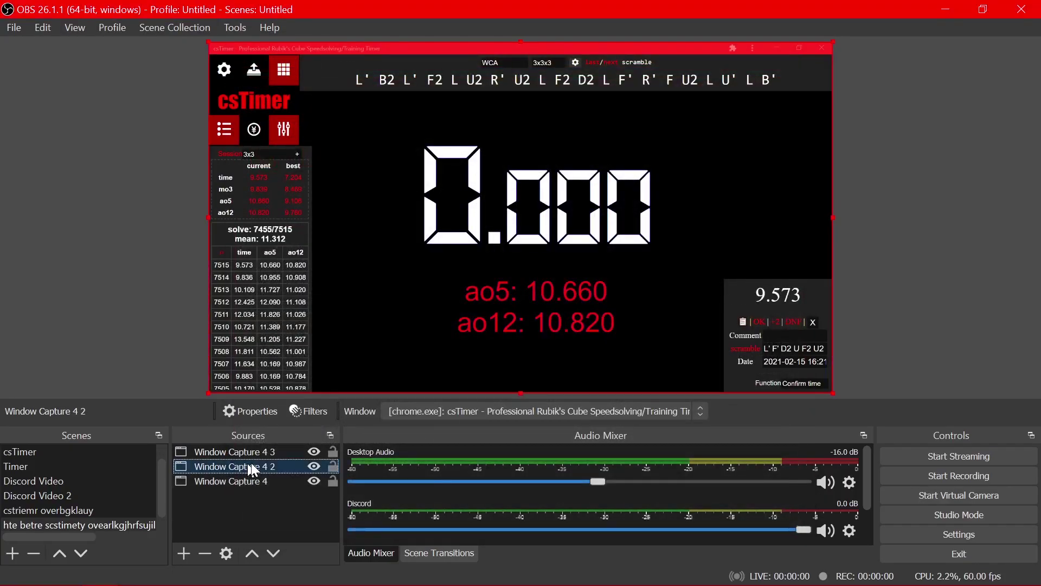
pyautogui.click(273, 410)
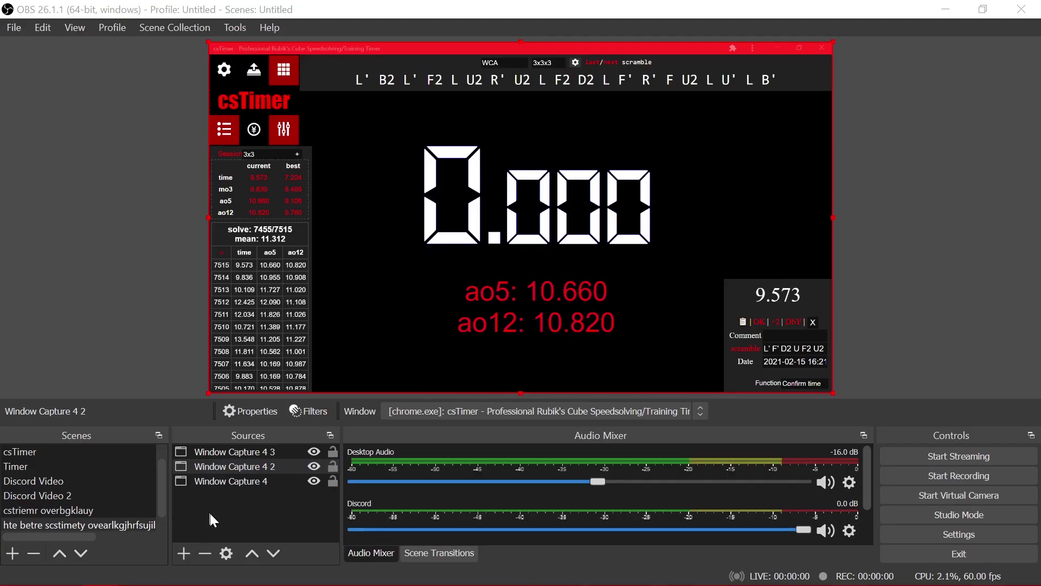
pyautogui.click(213, 520)
# Step: Add the existing Image source to the scene
pyautogui.click(185, 553)
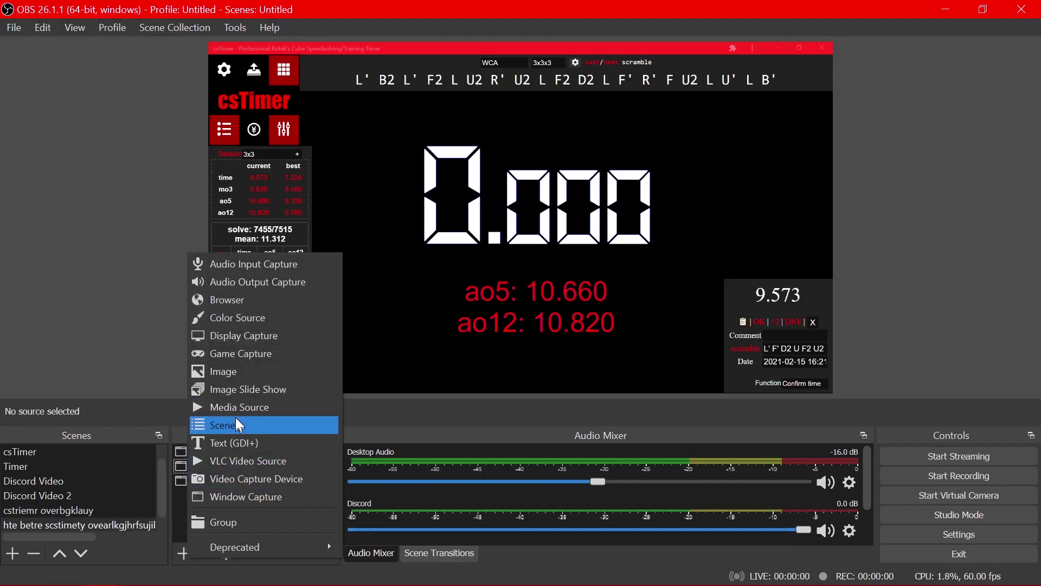
pyautogui.click(223, 372)
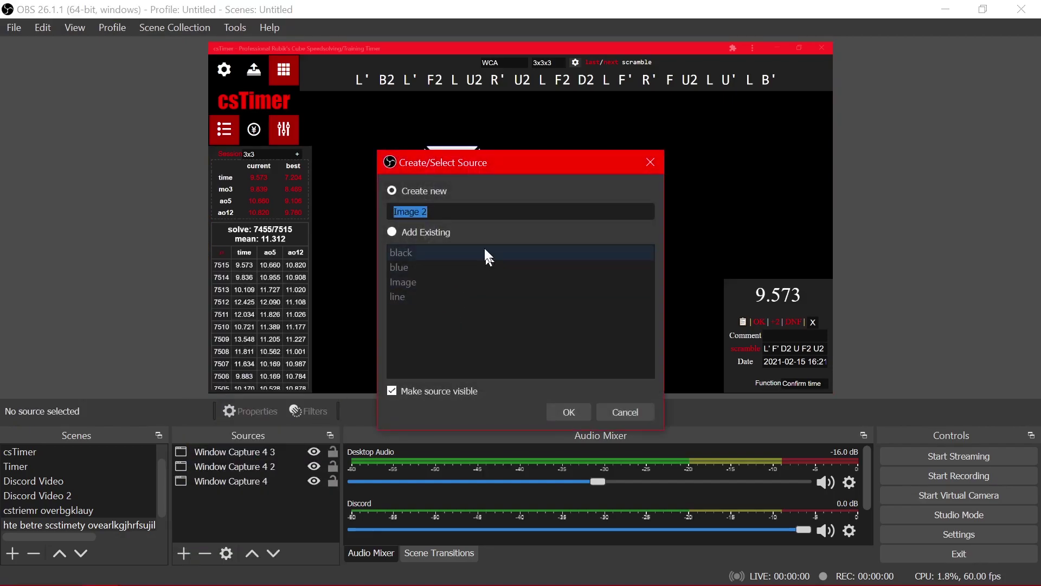
pyautogui.click(404, 236)
pyautogui.doubleClick(403, 282)
# Step: Enlarge the image to cover the whole canvas and move it beneath all the window captures
pyautogui.click(217, 64)
pyautogui.moveTo(218, 64)
pyautogui.mouseDown()
pyautogui.moveTo(258, 99)
pyautogui.moveTo(225, 71)
pyautogui.mouseUp()
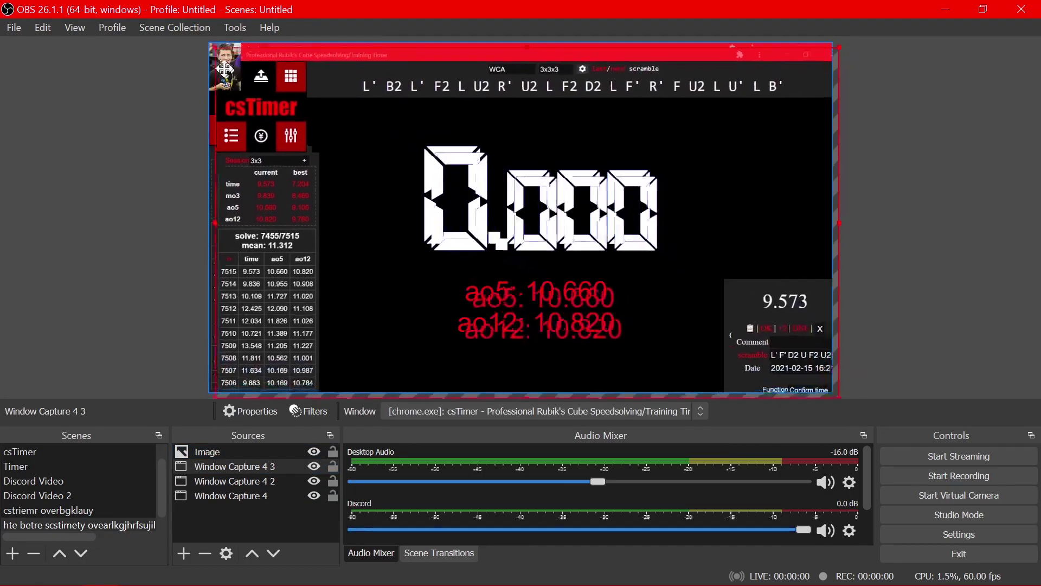
pyautogui.moveTo(534, 223)
pyautogui.mouseDown()
pyautogui.moveTo(520, 228)
pyautogui.moveTo(526, 206)
pyautogui.mouseUp()
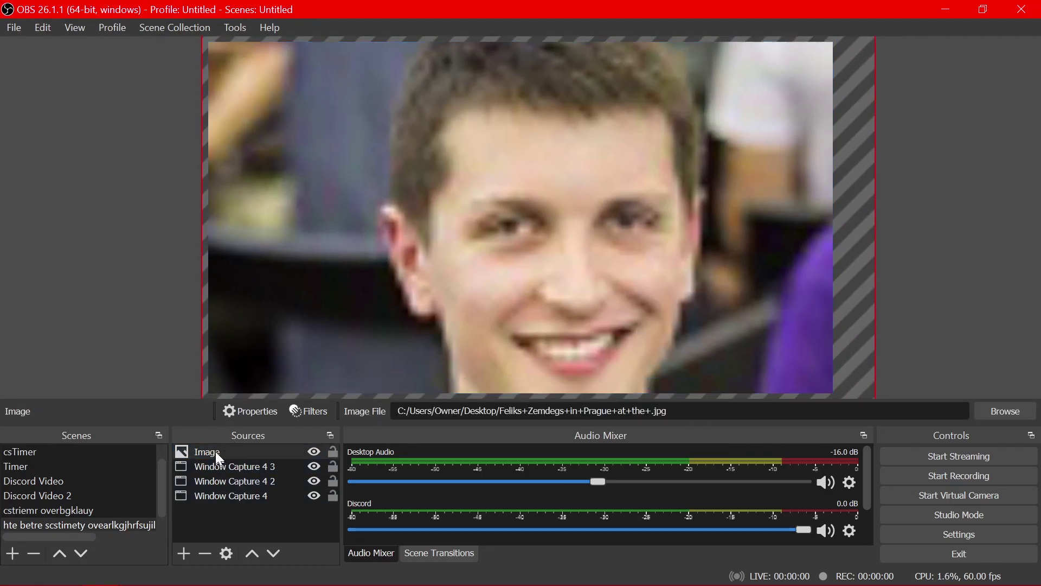
pyautogui.moveTo(216, 451); pyautogui.dragTo(217, 505)
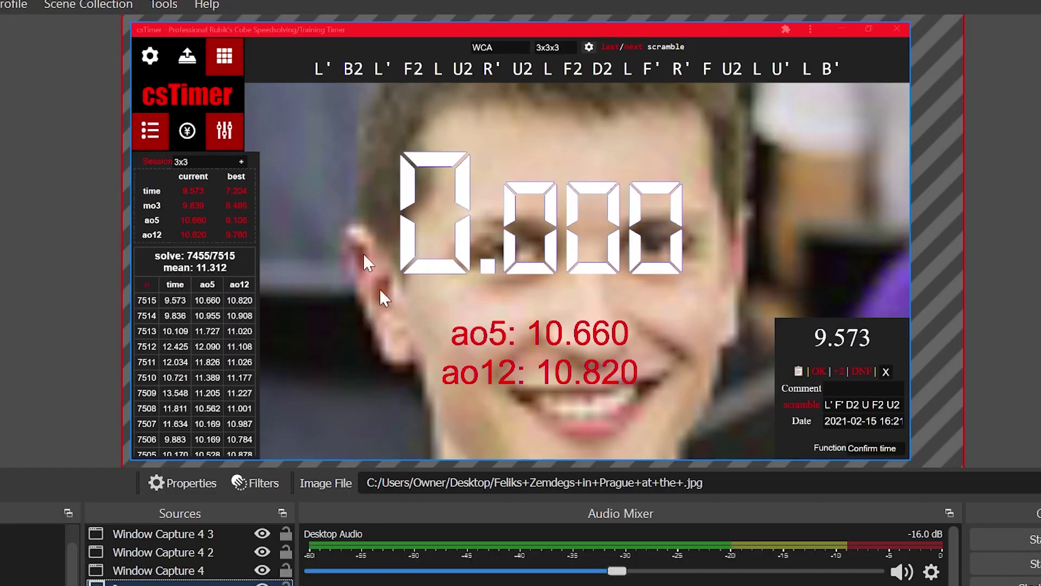
# Step: Hide the duplicates Window Capture 4 3 and Window Capture 4 2 and select Window Capture 4 on the canvas
pyautogui.click(247, 569)
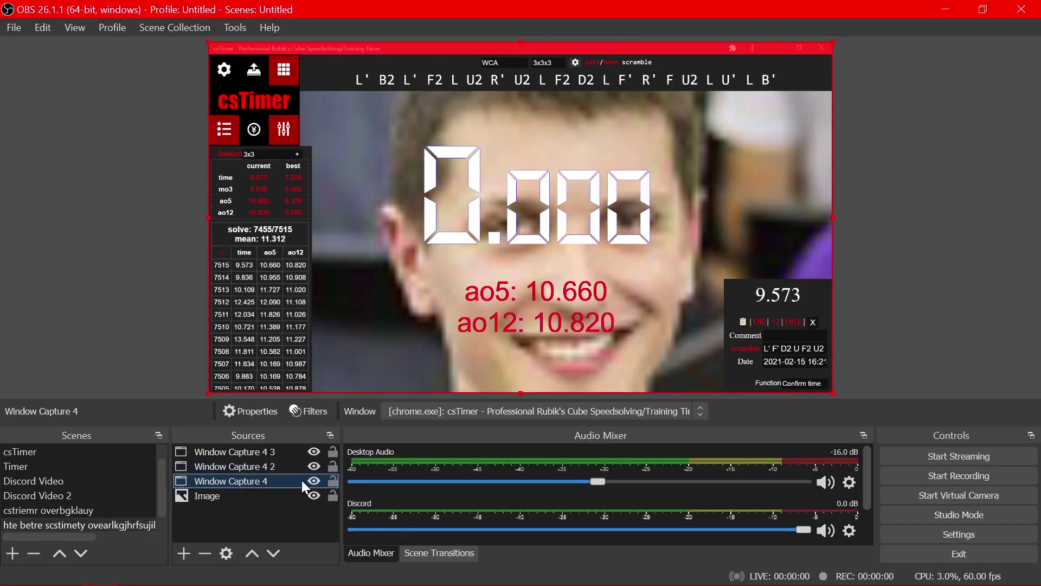
pyautogui.click(314, 451)
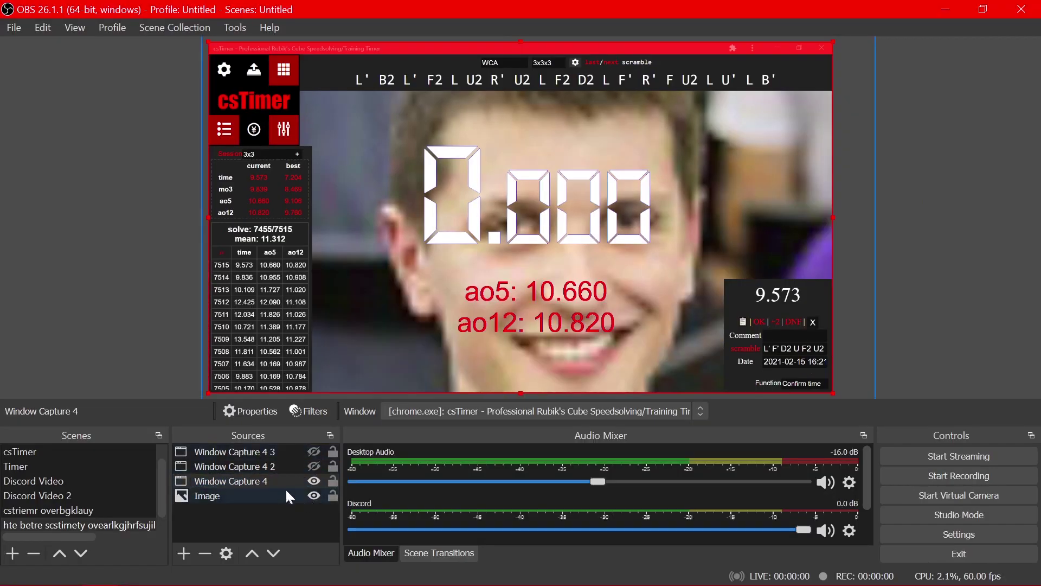
pyautogui.click(285, 494)
pyautogui.click(344, 163)
# Step: Crop the right side of Window Capture 4 so only the strip with the logo and session times remains
pyautogui.moveTo(832, 218); pyautogui.dragTo(833, 245)
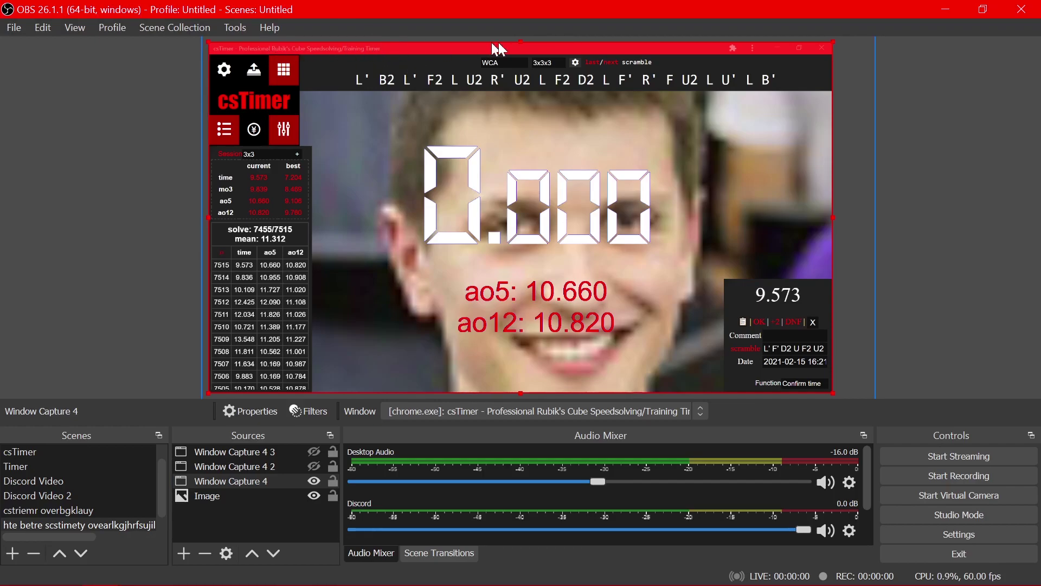
pyautogui.moveTo(834, 215); pyautogui.dragTo(507, 249)
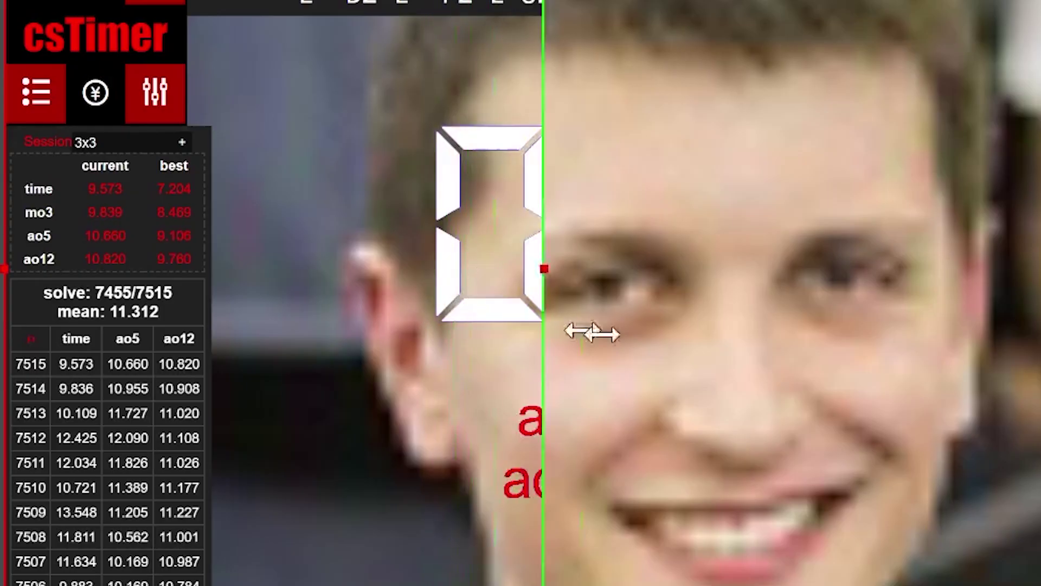
pyautogui.moveTo(602, 334); pyautogui.dragTo(1039, 331)
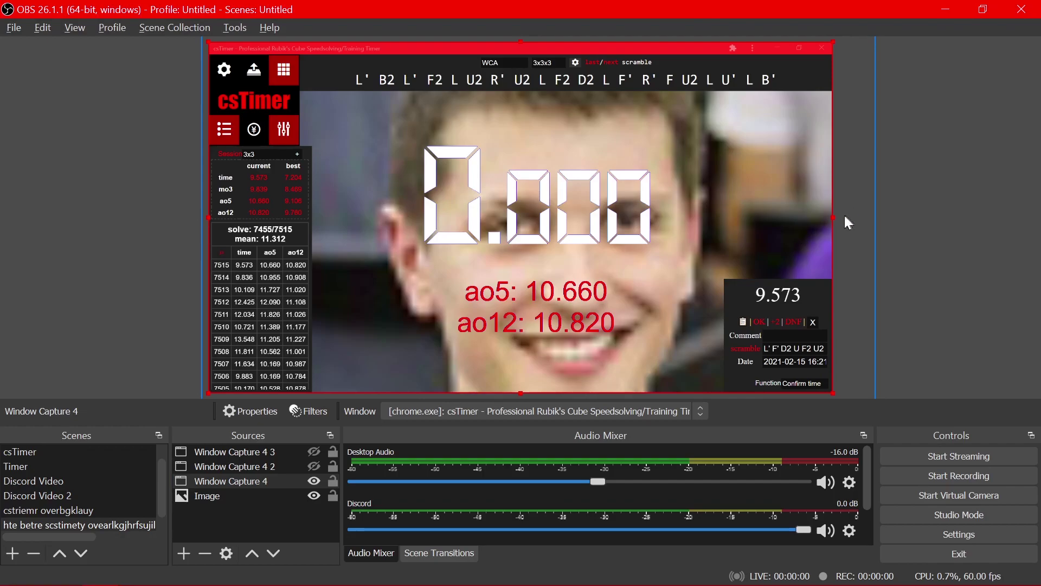
pyautogui.moveTo(829, 217); pyautogui.dragTo(379, 232)
# Step: Show Window Capture 4 2 and crop its lower part away so only the scramble bar area remains
pyautogui.click(314, 466)
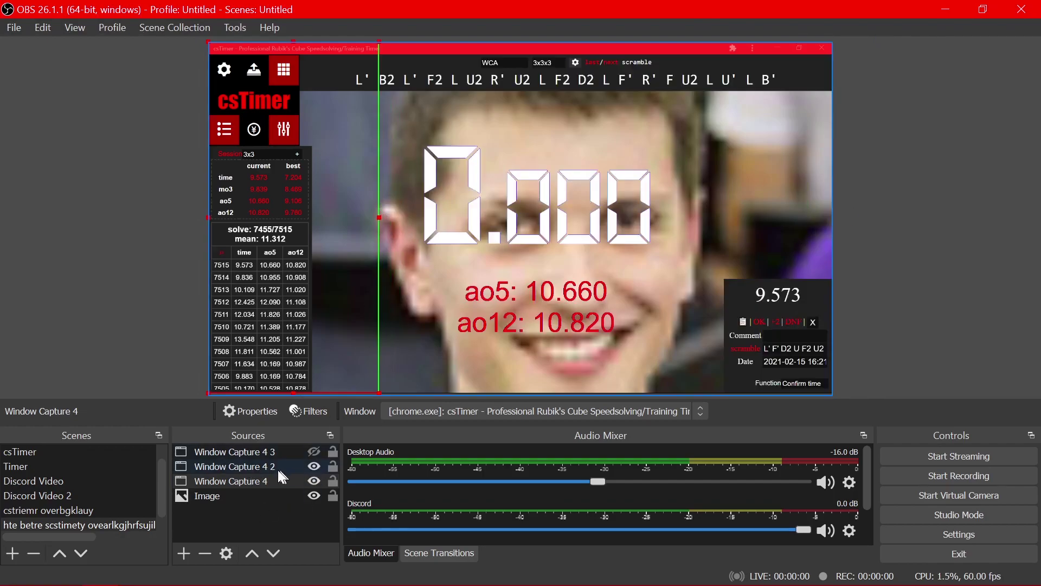
pyautogui.click(280, 467)
pyautogui.moveTo(520, 395); pyautogui.dragTo(526, 138)
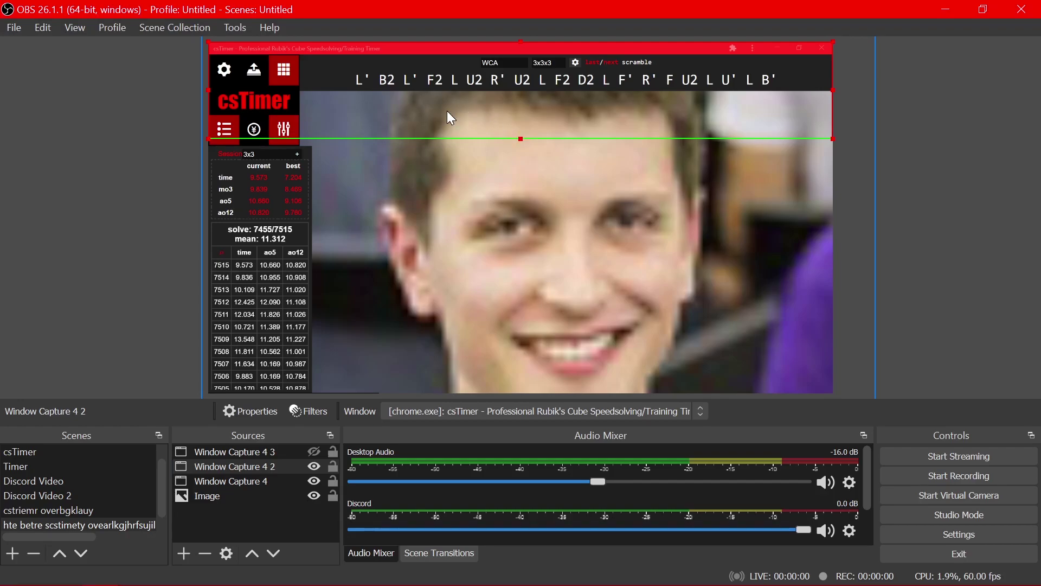
pyautogui.click(409, 180)
# Step: Show Window Capture 4 3 and crop it on all four sides around the large timer digits
pyautogui.click(266, 450)
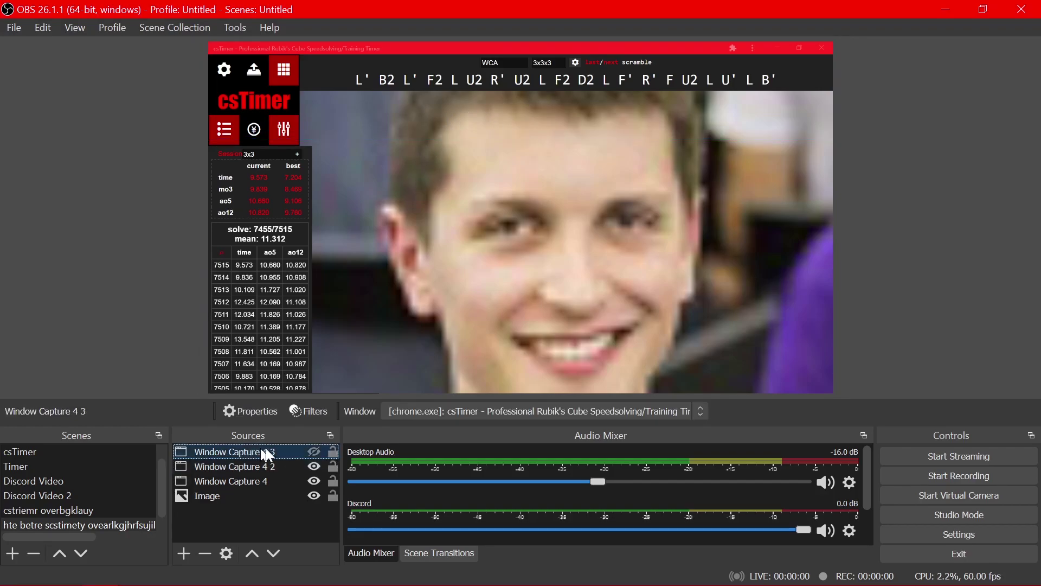
pyautogui.click(314, 451)
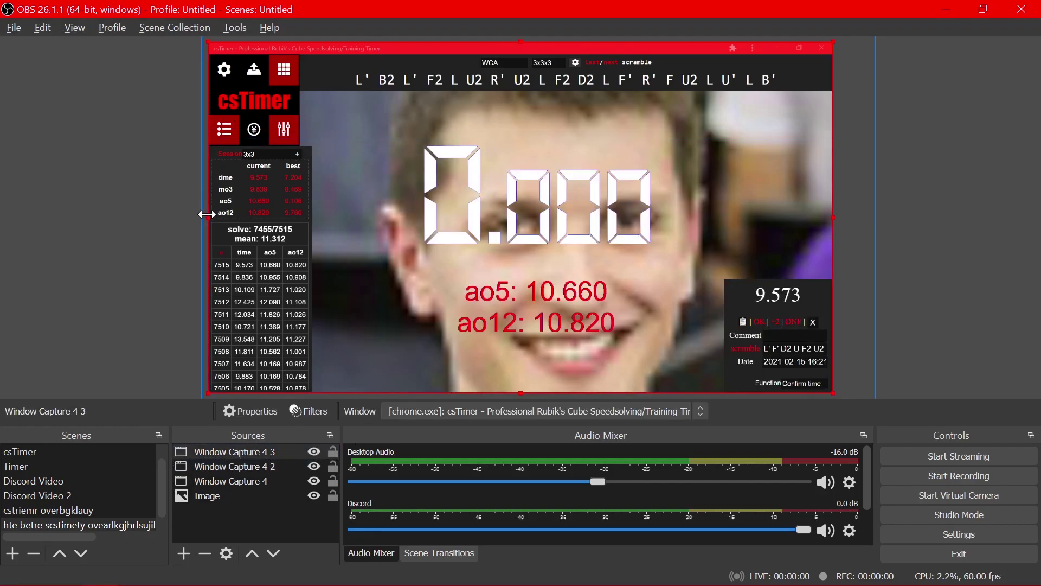
pyautogui.moveTo(207, 215); pyautogui.dragTo(323, 217)
pyautogui.moveTo(578, 393); pyautogui.dragTo(576, 283)
pyautogui.moveTo(577, 61); pyautogui.dragTo(642, 179)
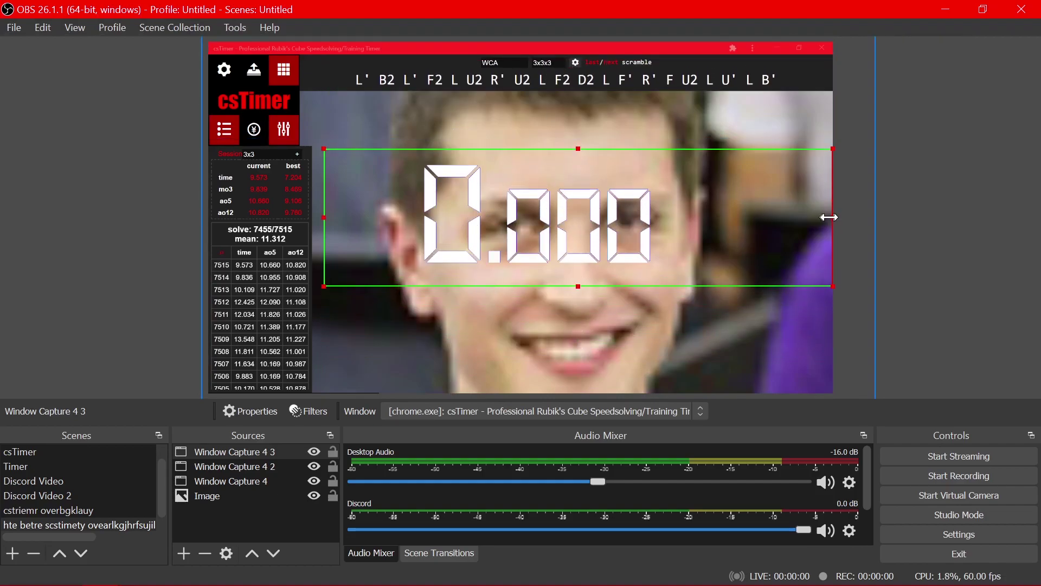
pyautogui.moveTo(832, 219); pyautogui.dragTo(692, 221)
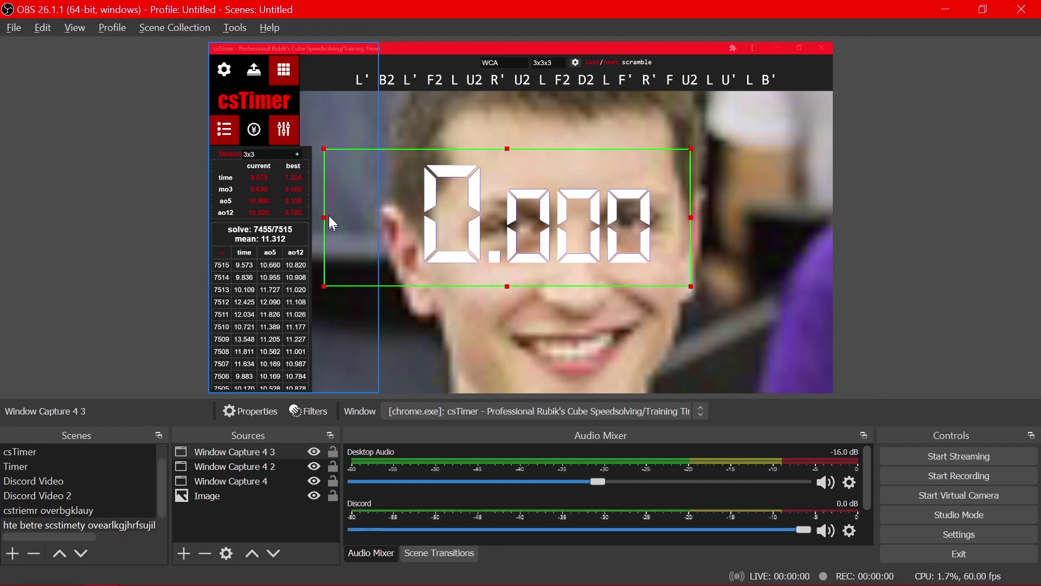
# Step: Move Window Capture 4 3 with the timer digits to the canvas's lower-right corner and scale it down to a small timer
pyautogui.moveTo(325, 215); pyautogui.dragTo(515, 318)
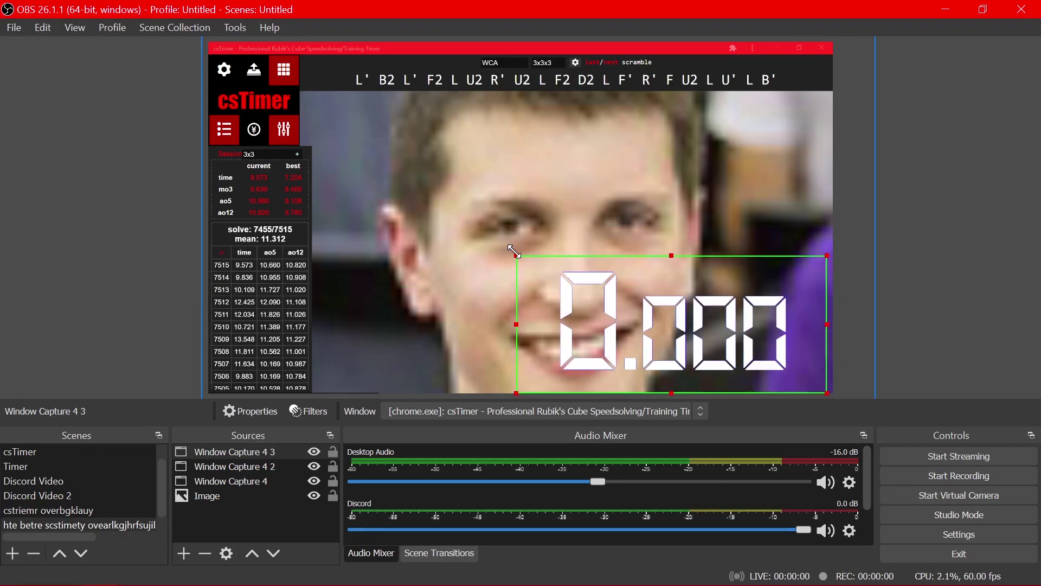
pyautogui.moveTo(517, 256); pyautogui.dragTo(711, 365)
pyautogui.moveTo(775, 362); pyautogui.dragTo(781, 329)
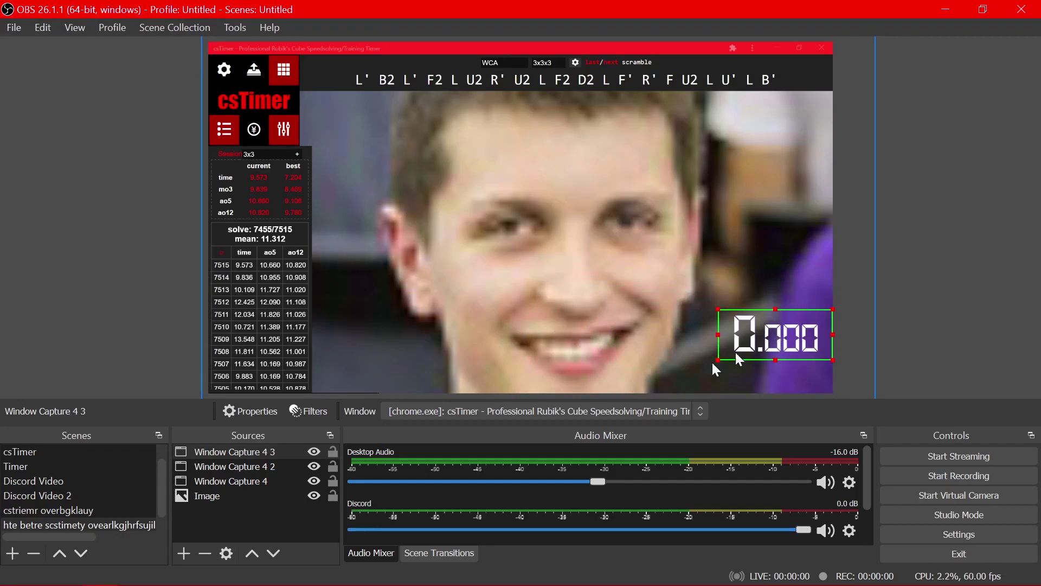
# Step: Add the existing image source "black" to the scene
pyautogui.click(370, 514)
pyautogui.click(462, 154)
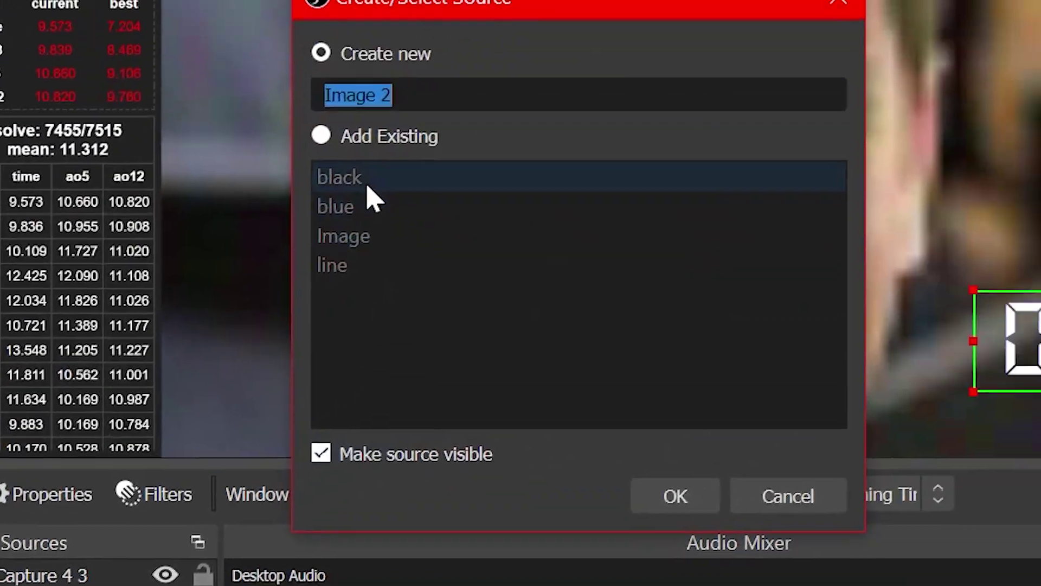
pyautogui.click(348, 140)
pyautogui.click(362, 180)
pyautogui.click(675, 495)
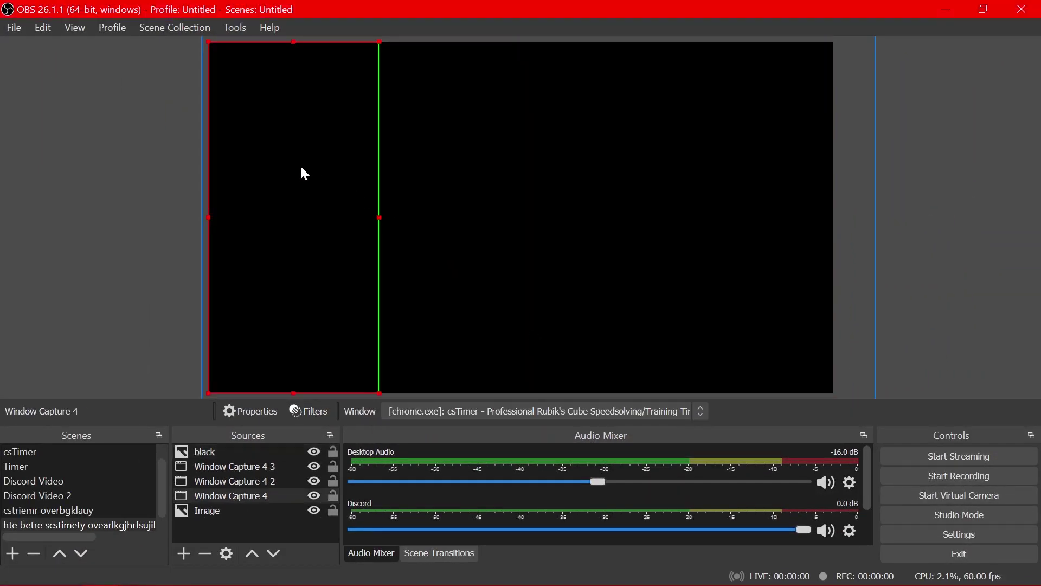
# Step: Shrink the black image into the canvas's lower-right corner and order it below the window captures, just above Image
pyautogui.click(304, 174)
pyautogui.moveTo(210, 42); pyautogui.dragTo(642, 347)
pyautogui.moveTo(206, 452); pyautogui.dragTo(216, 503)
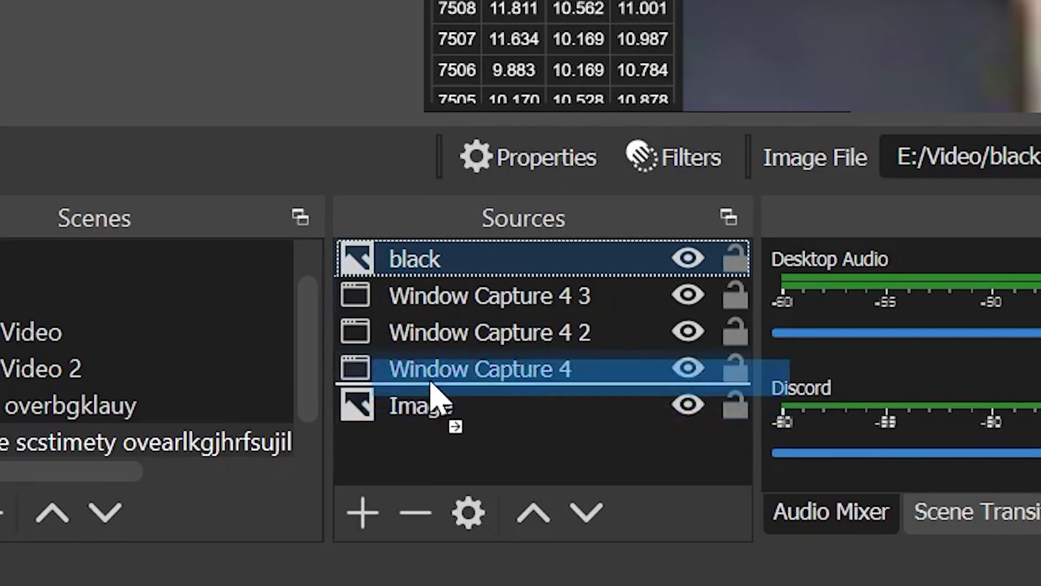
pyautogui.click(640, 346)
pyautogui.click(653, 339)
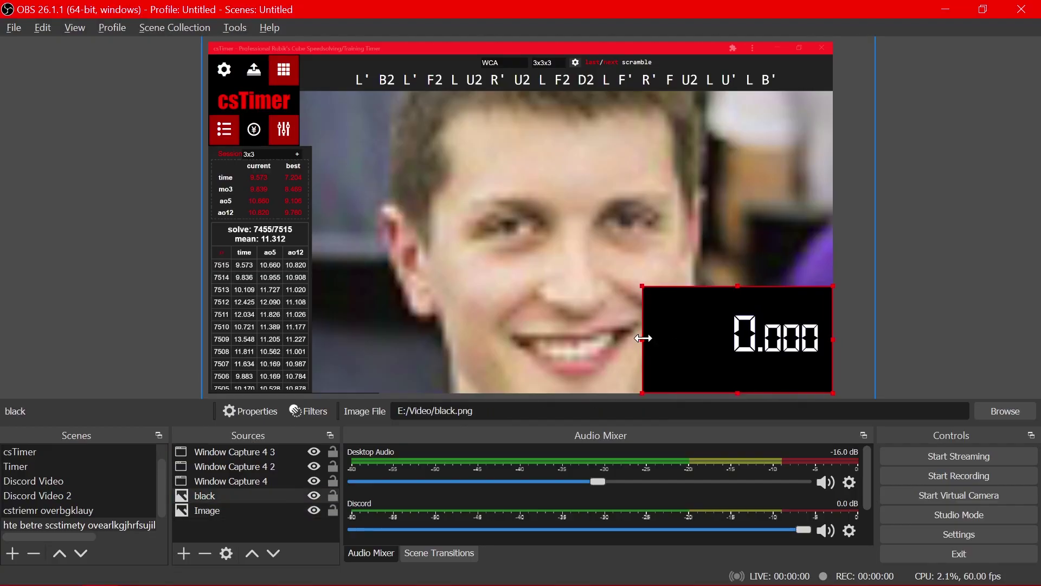
# Step: Crop the black image's left and top edges to fit around the timer, and center the timer digits over it
pyautogui.moveTo(642, 338); pyautogui.dragTo(714, 343)
pyautogui.moveTo(774, 286); pyautogui.dragTo(776, 308)
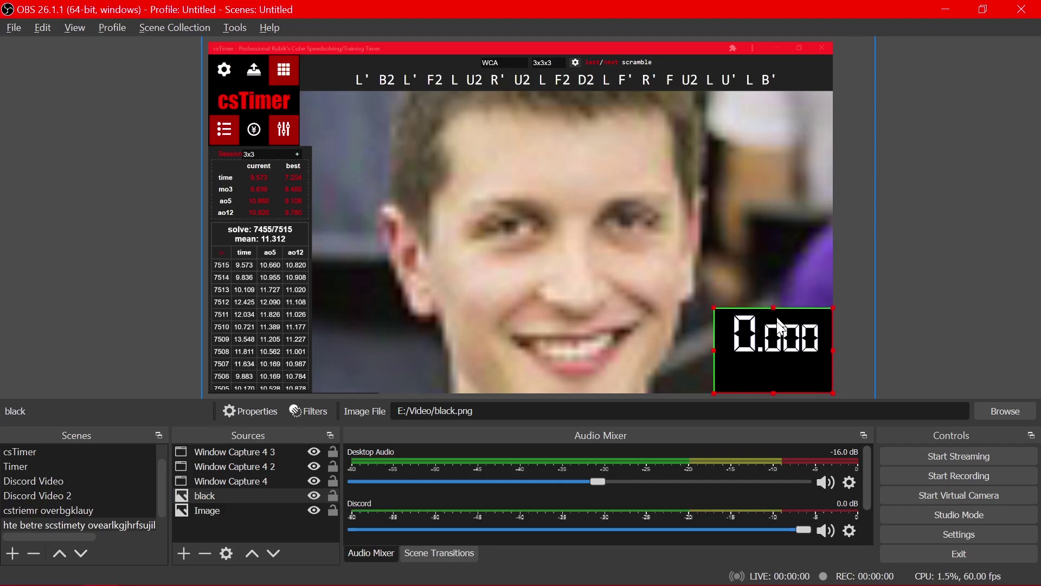
pyautogui.click(779, 339)
pyautogui.click(778, 340)
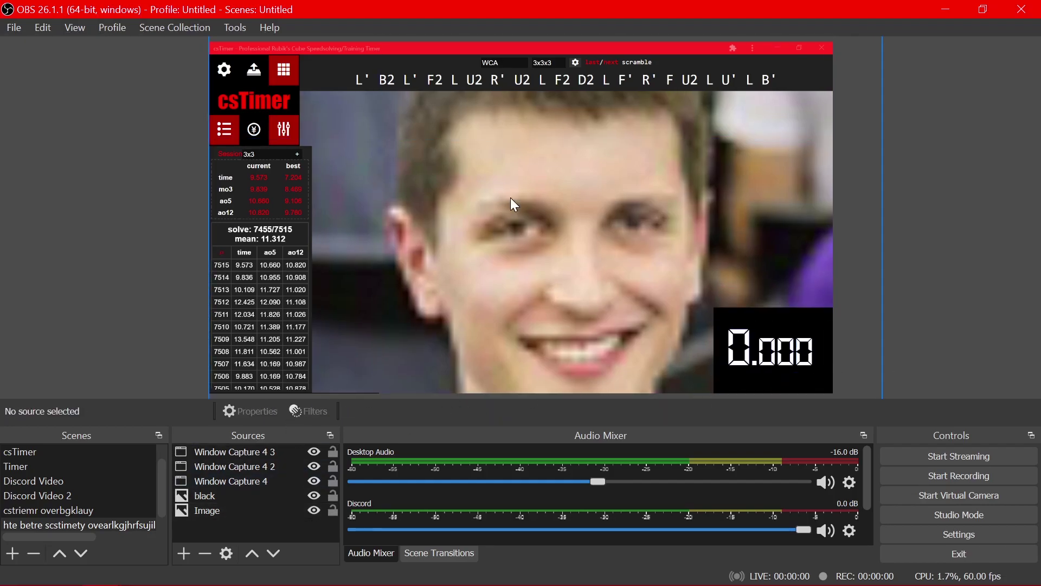
# Step: Put the csTimer browser window into full screen and switch back to OBS Studio
pyautogui.click(477, 312)
pyautogui.click(298, 344)
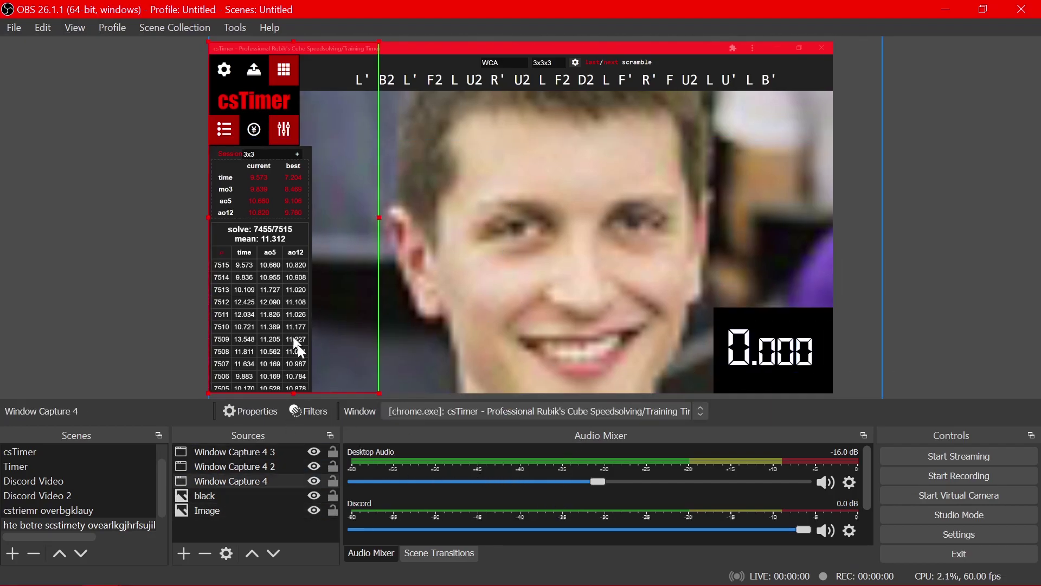
pyautogui.hotkey('alt', 'Tab')
pyautogui.press('F11')
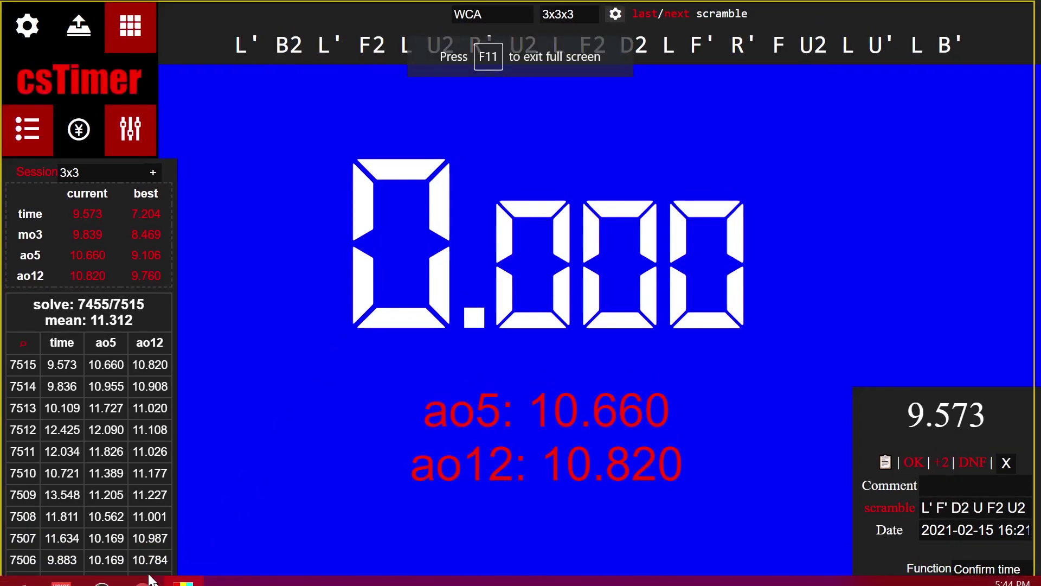
pyautogui.moveTo(121, 581)
pyautogui.click(144, 492)
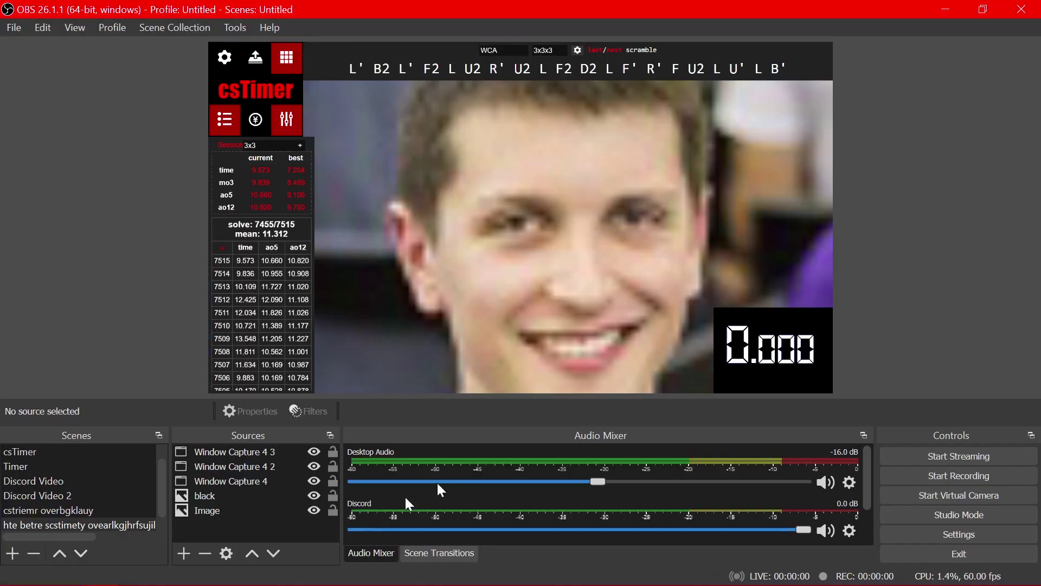
# Step: Add the existing image source "blue" and order it between black and Image
pyautogui.click(177, 545)
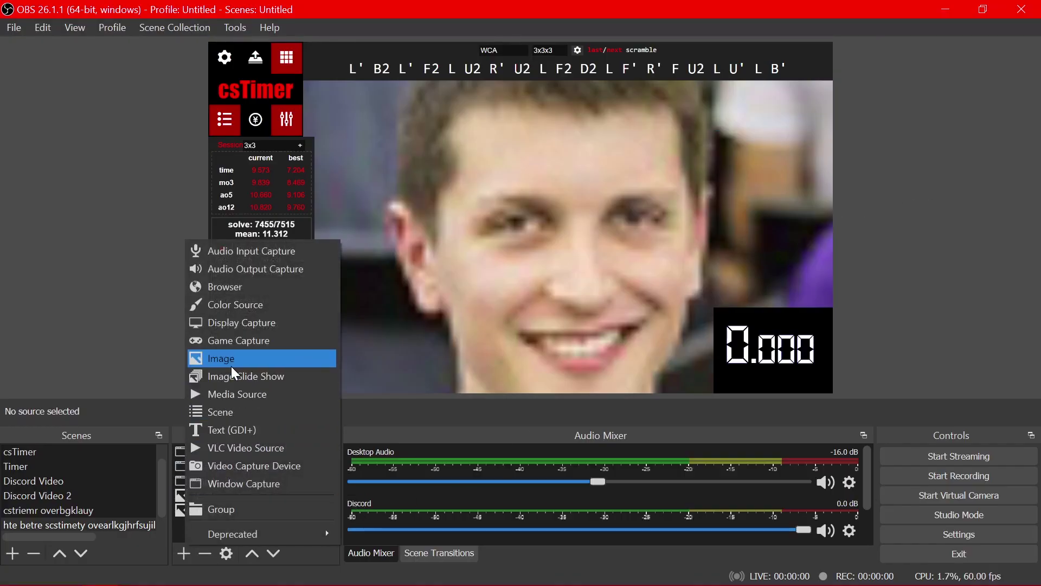
pyautogui.click(231, 357)
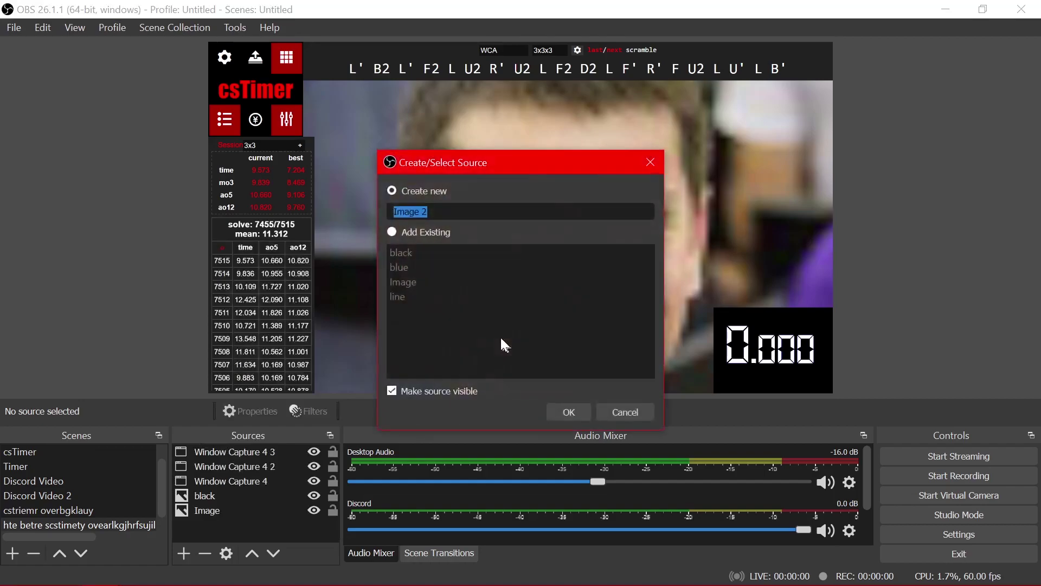
pyautogui.click(569, 412)
pyautogui.moveTo(227, 452); pyautogui.dragTo(228, 513)
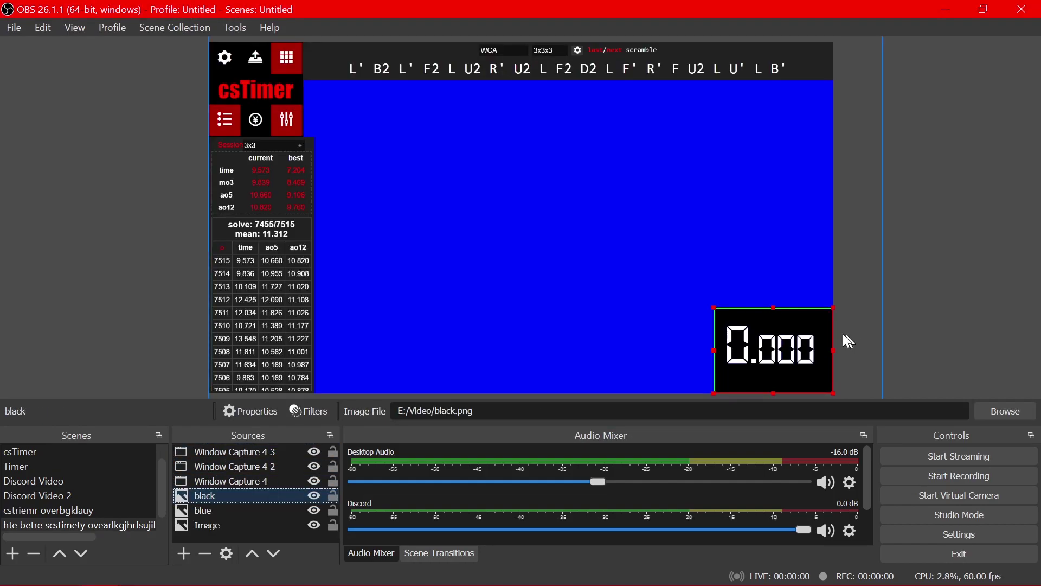
pyautogui.click(922, 317)
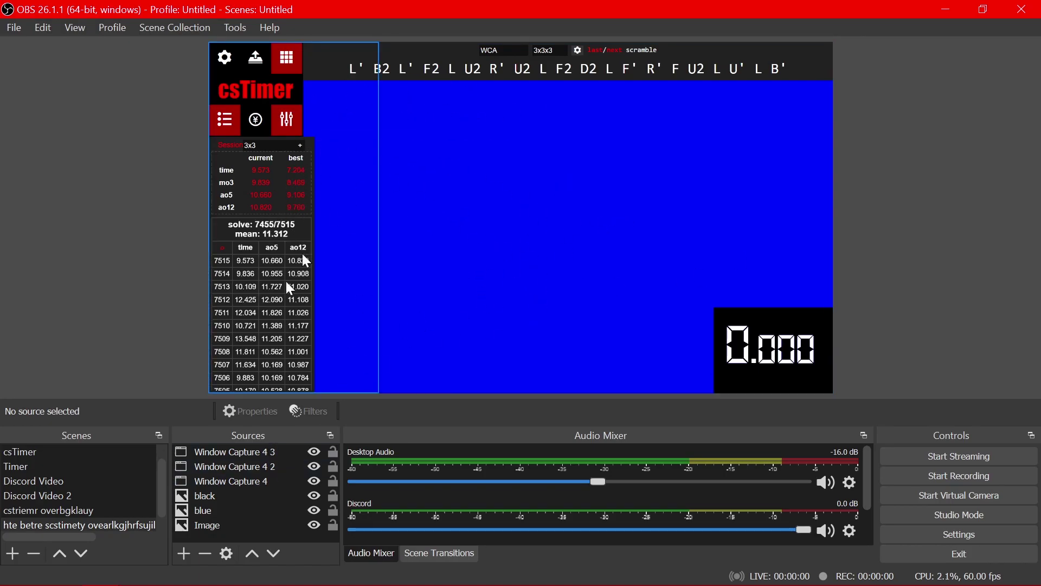
# Step: Turn off the Color Key filter on Window Capture 4 and Window Capture 4 2
pyautogui.click(234, 479)
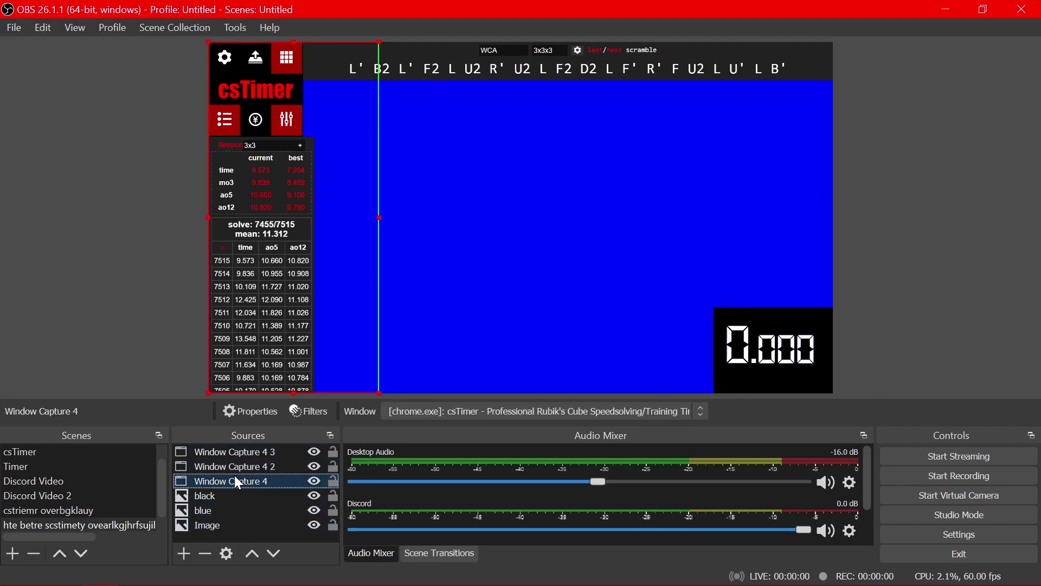
pyautogui.click(575, 255)
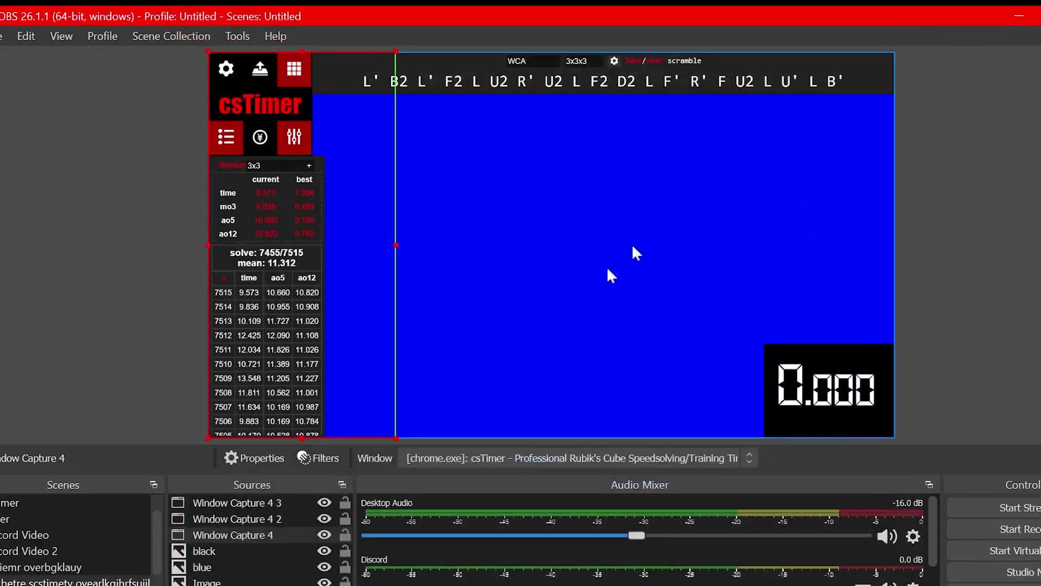
pyautogui.click(235, 466)
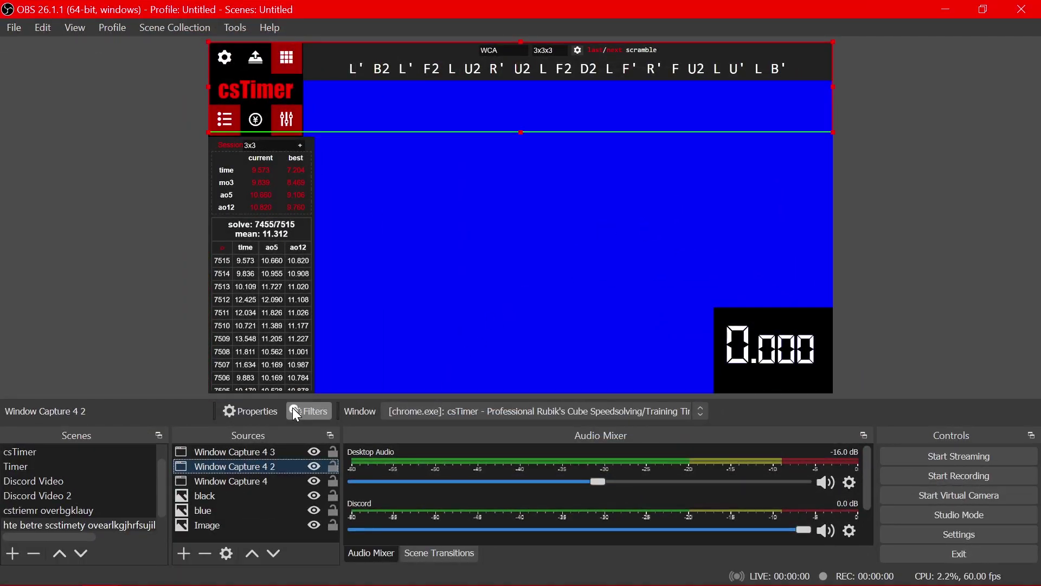
pyautogui.click(308, 411)
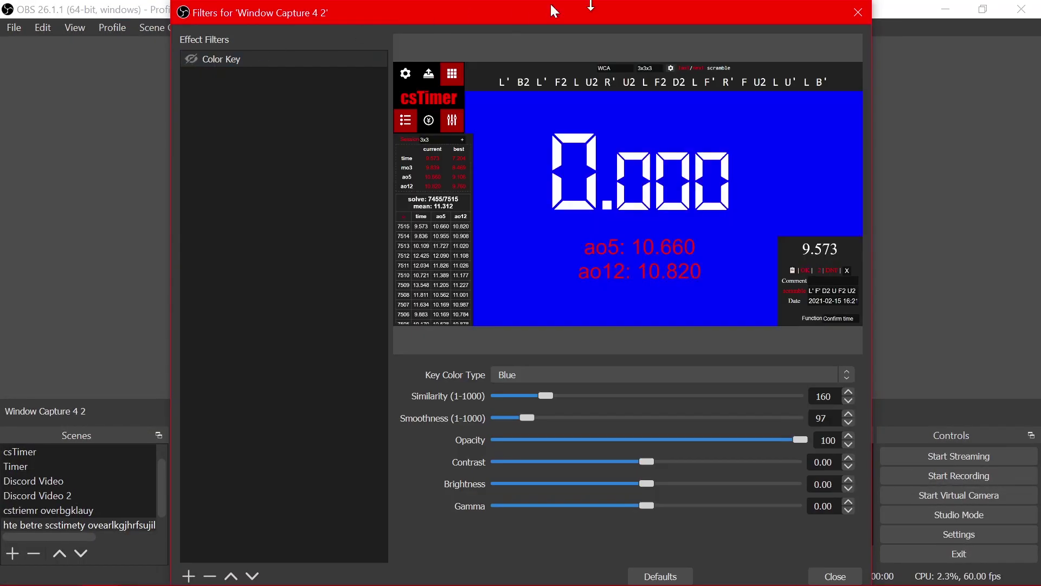
pyautogui.click(858, 12)
pyautogui.click(267, 495)
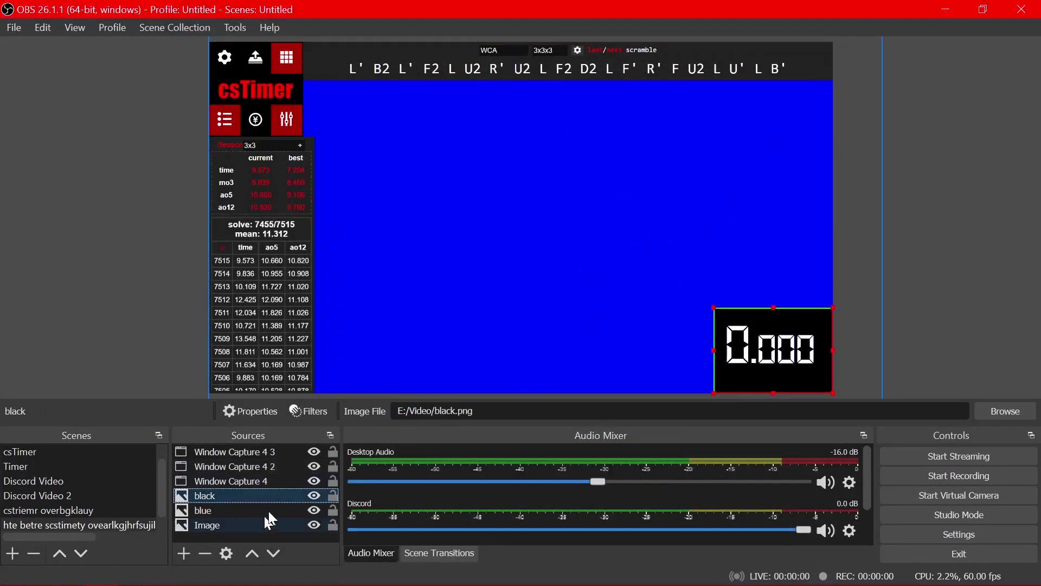
pyautogui.click(975, 243)
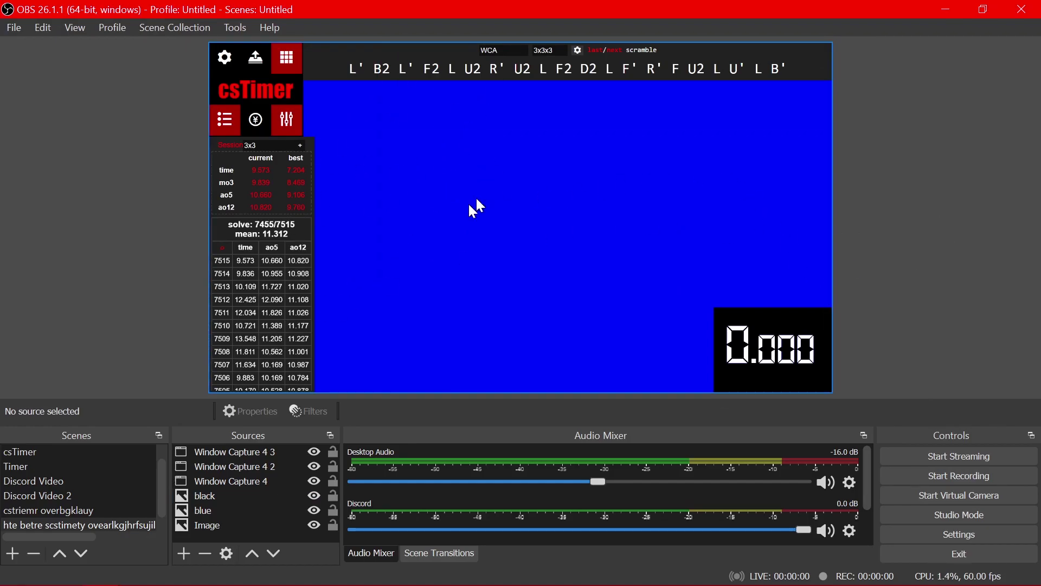
# Step: Hide Window Capture 4 2 and Window Capture 4 to check the timer element alone, and show both again
pyautogui.click(770, 350)
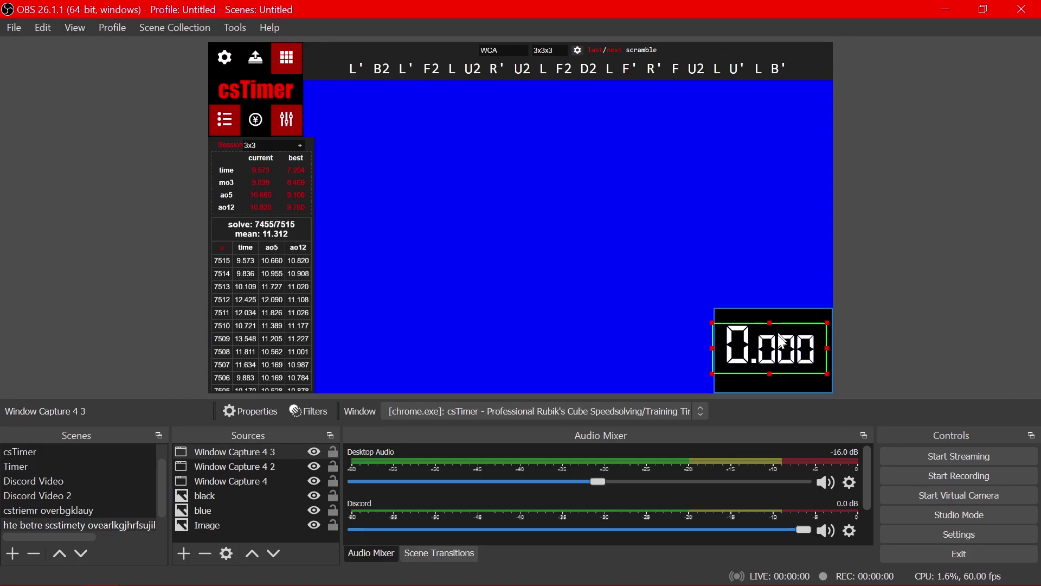
pyautogui.click(314, 466)
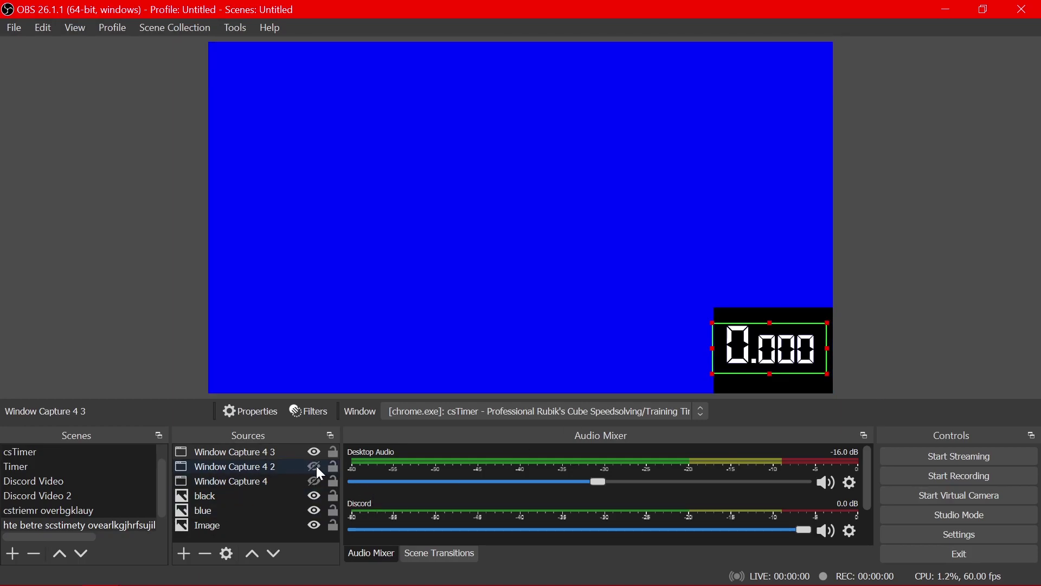
pyautogui.click(314, 466)
pyautogui.click(314, 481)
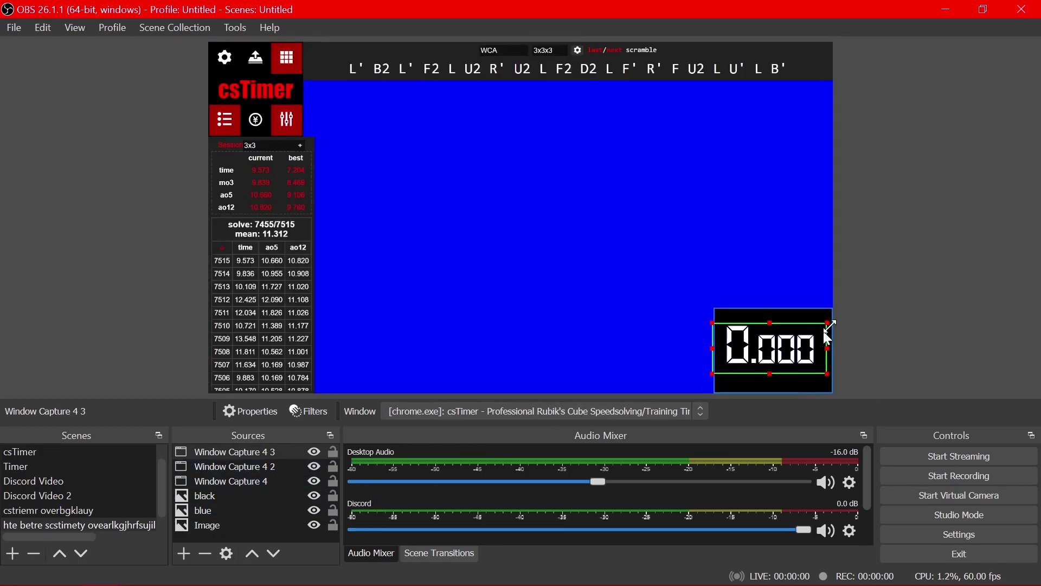